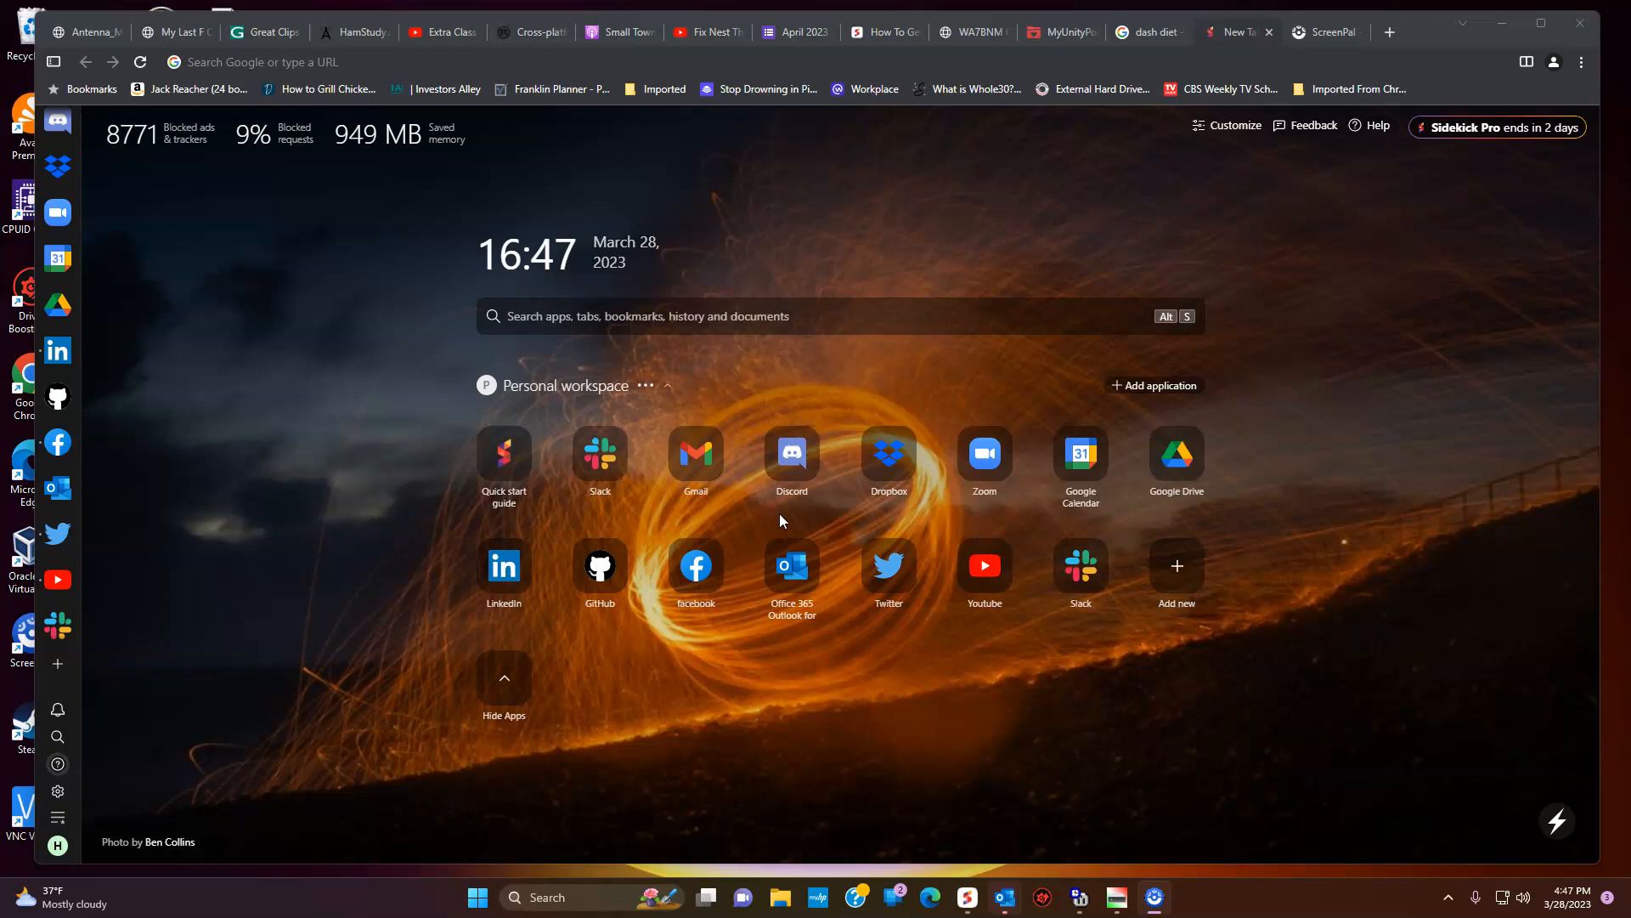
- Open the winlink.org website in the browser
{"action": "left_click", "coordinate": [461, 56]}
{"action": "type", "text": "winlin"}
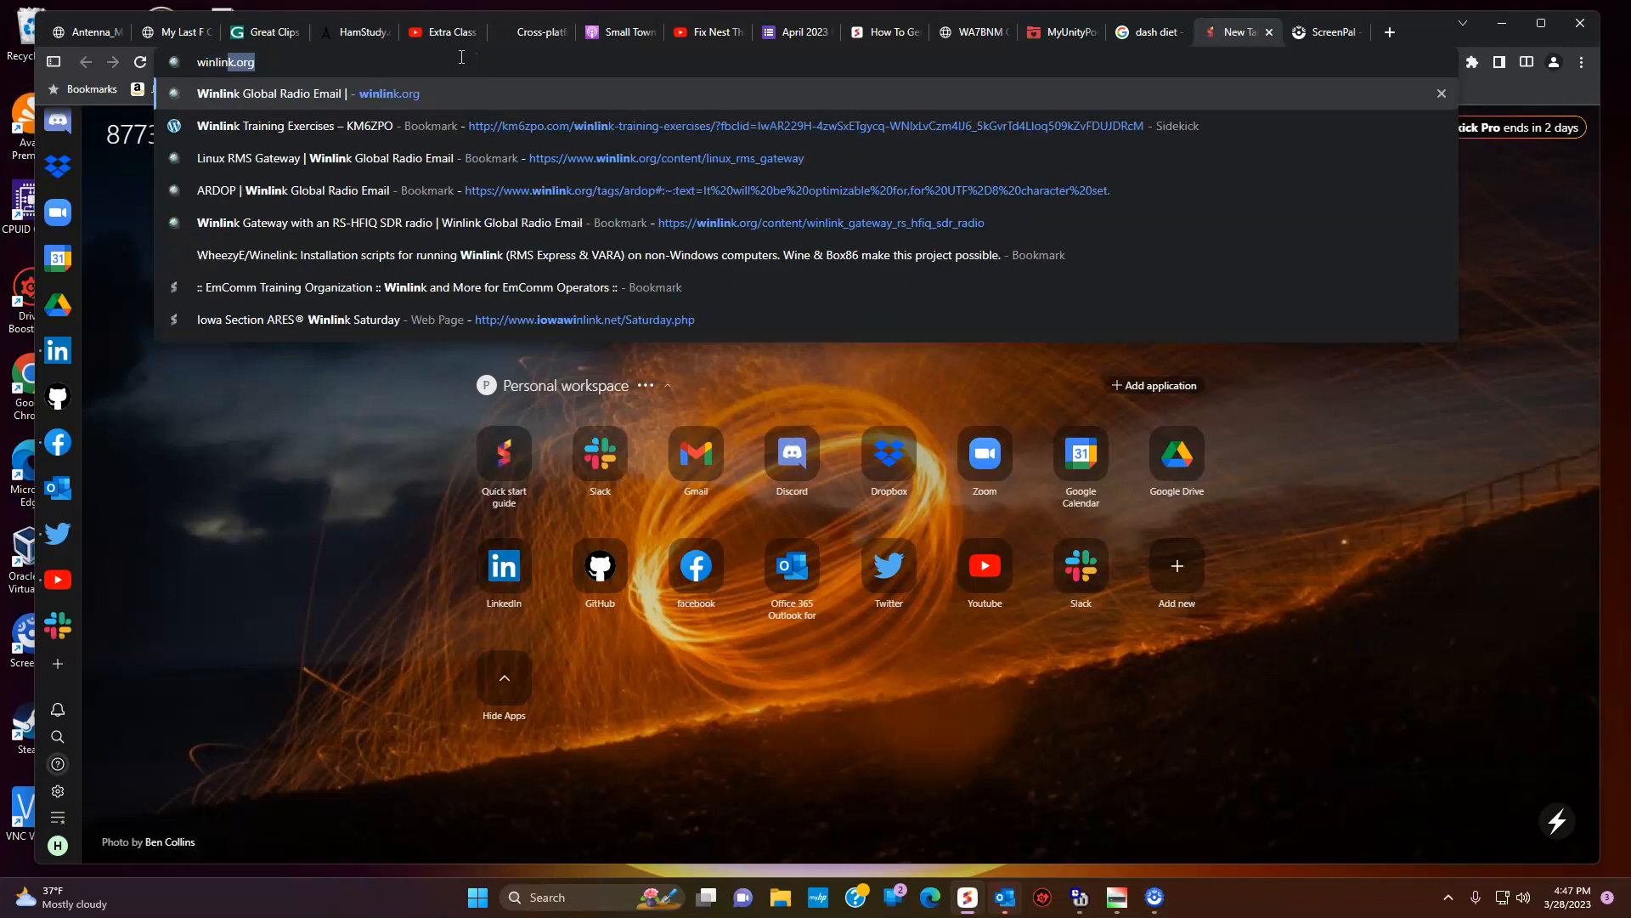
{"action": "type", "text": "k.org"}
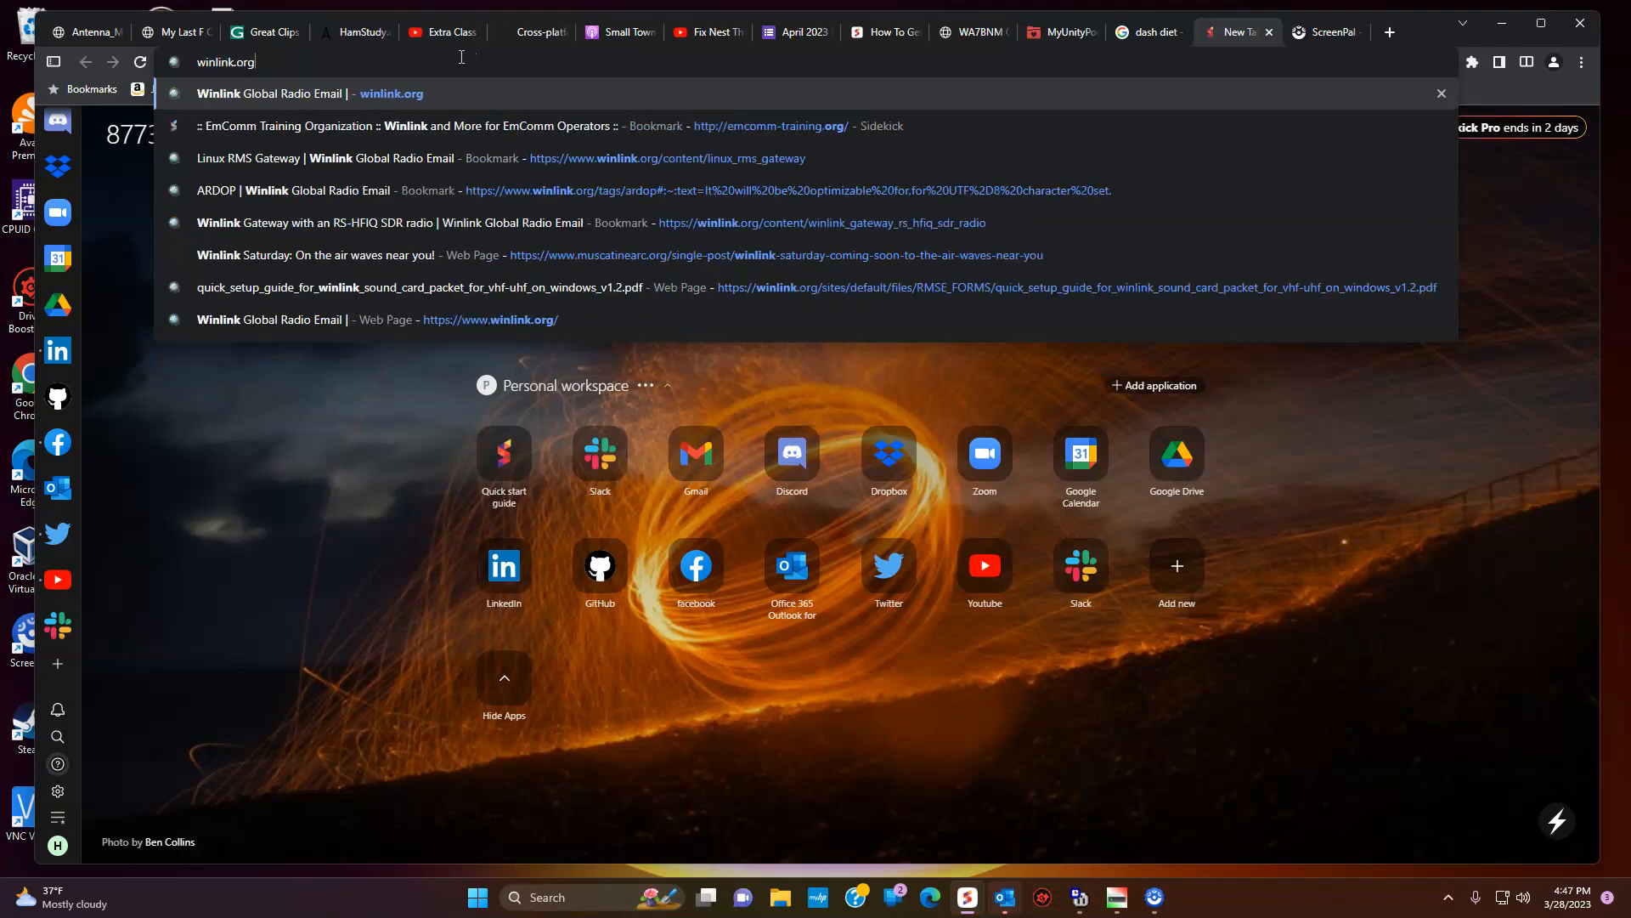
{"action": "key", "text": "Return"}
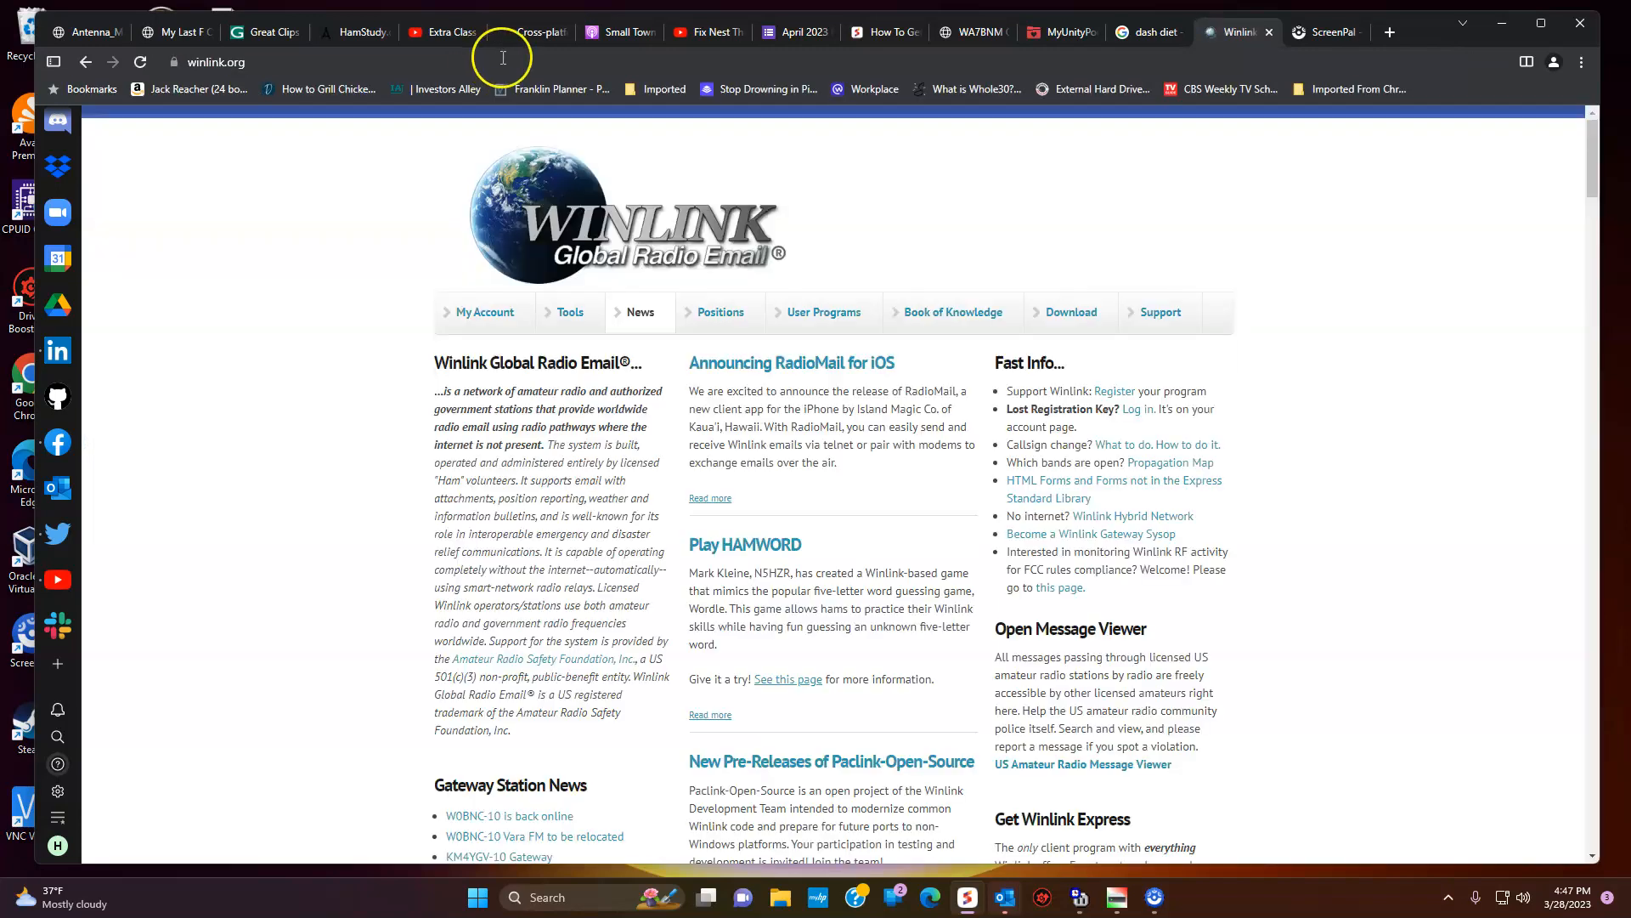
- Download Winlink_Express_install_1-7-5-0.zip from the User Programs directory of the Winlink download site
{"action": "left_click", "coordinate": [1061, 311]}
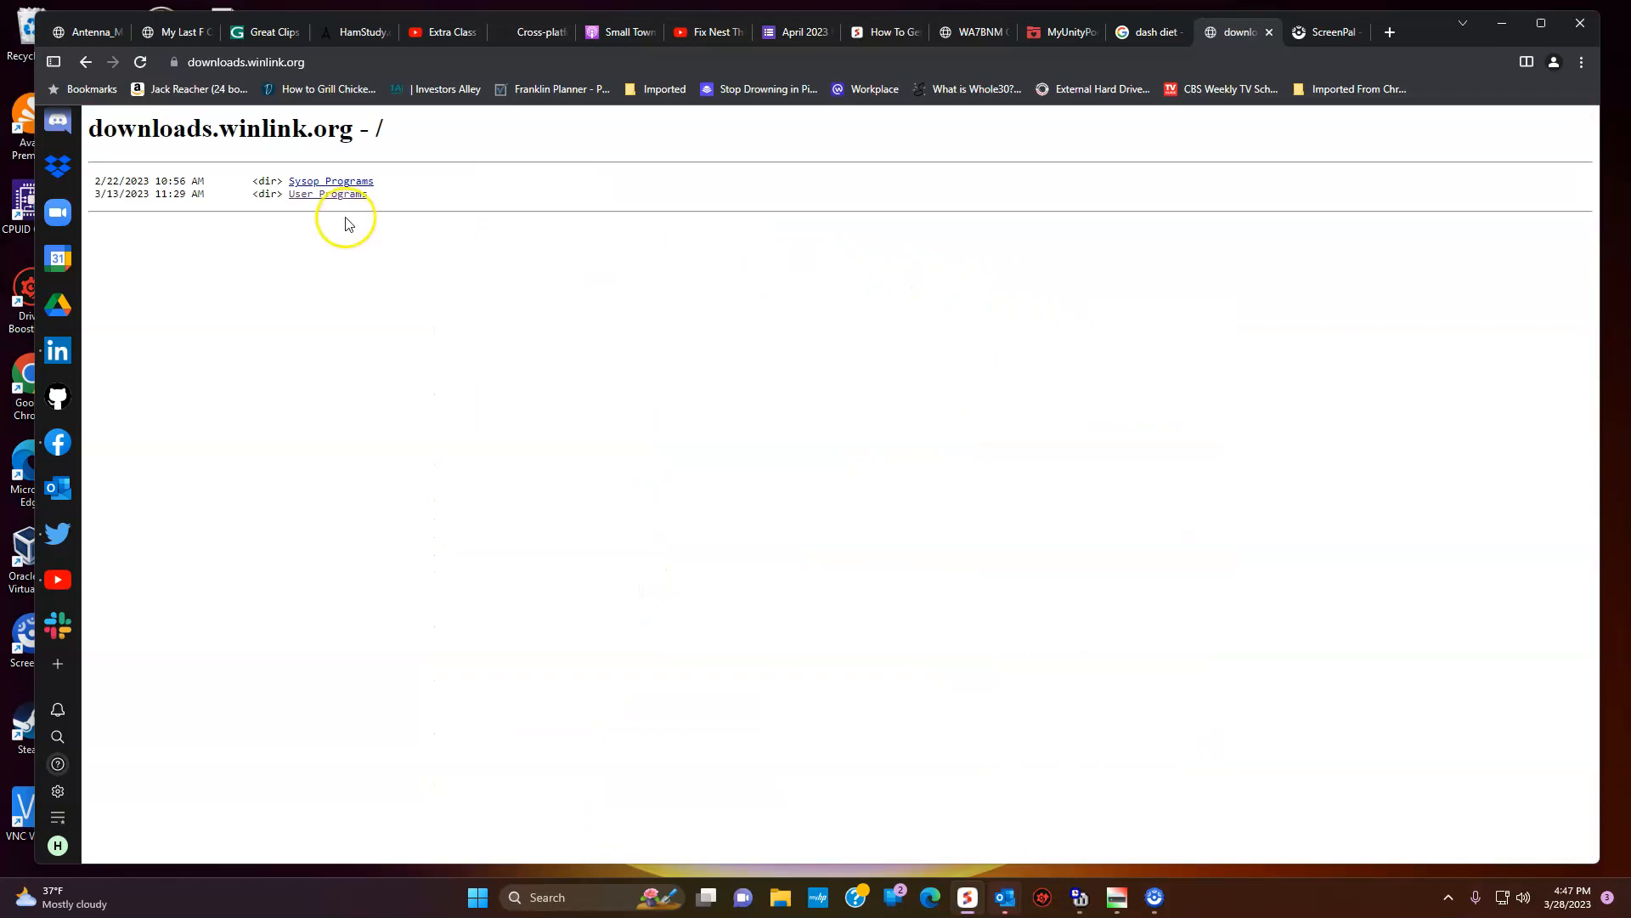
{"action": "left_click", "coordinate": [328, 195]}
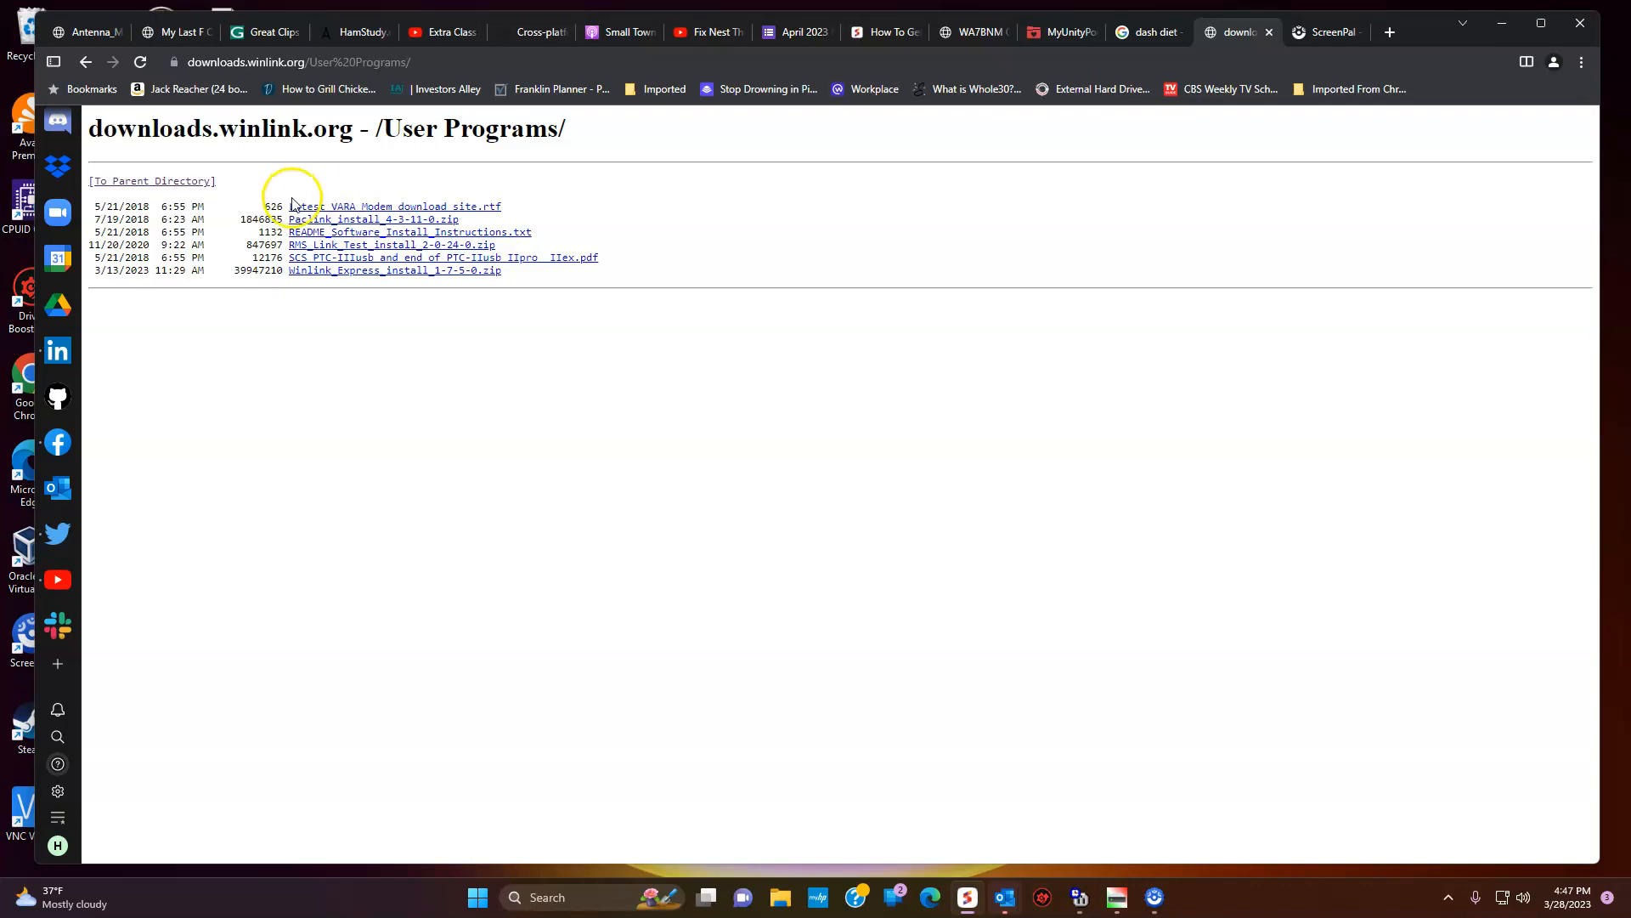
{"action": "left_click", "coordinate": [312, 271]}
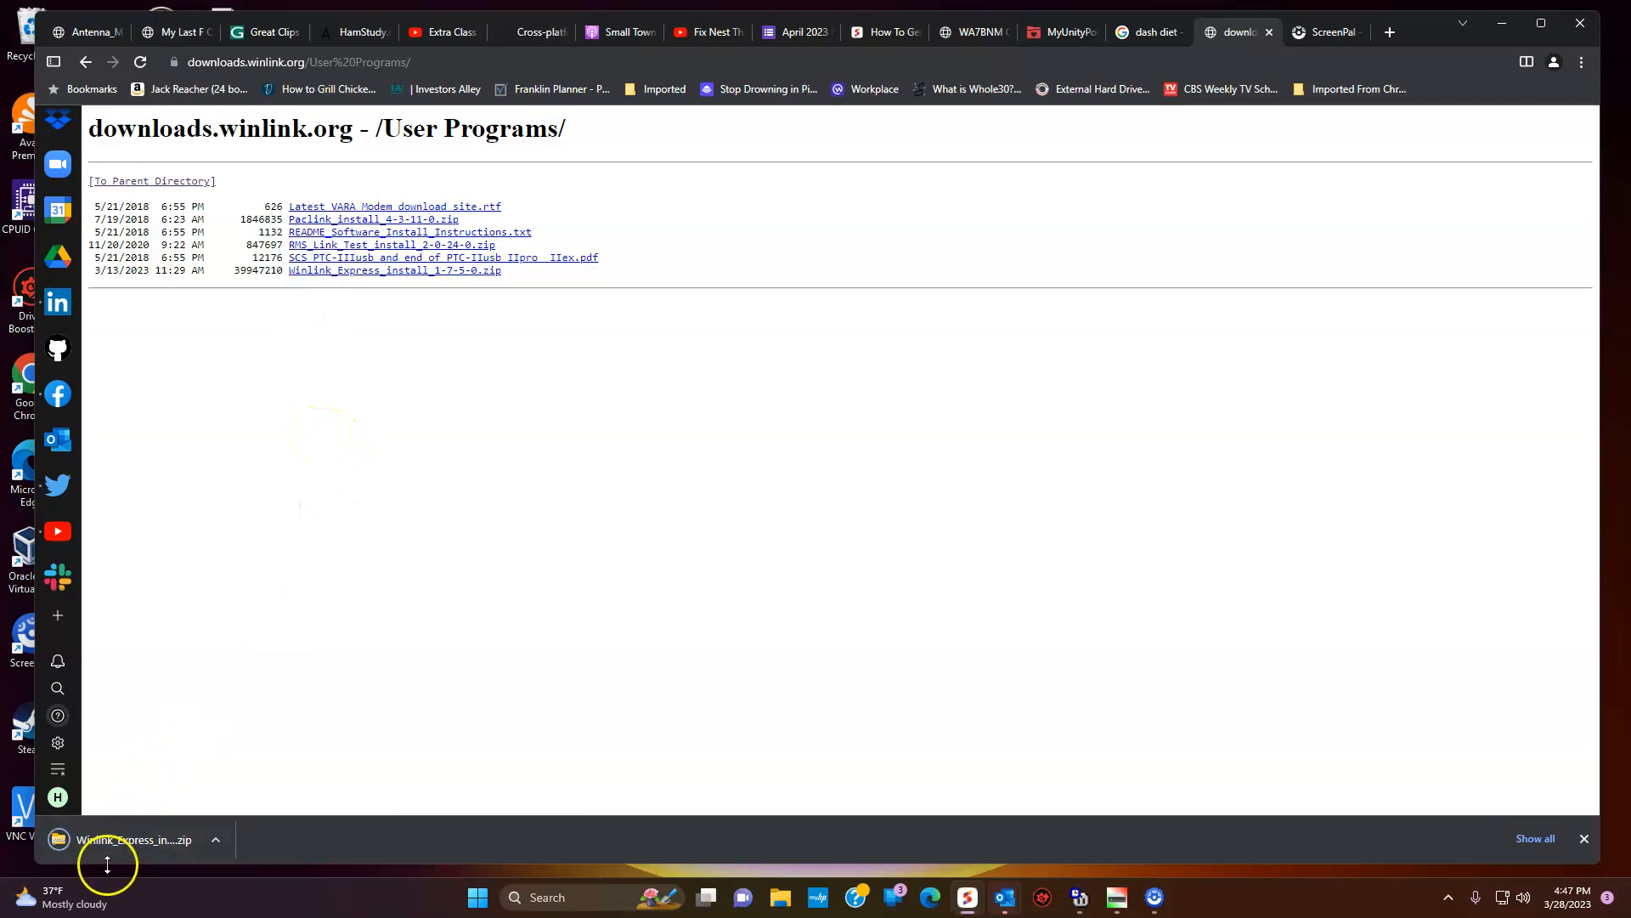
- Open the downloaded Winlink Express zip and extract all its files to the default folder in Downloads
{"action": "left_click", "coordinate": [120, 843]}
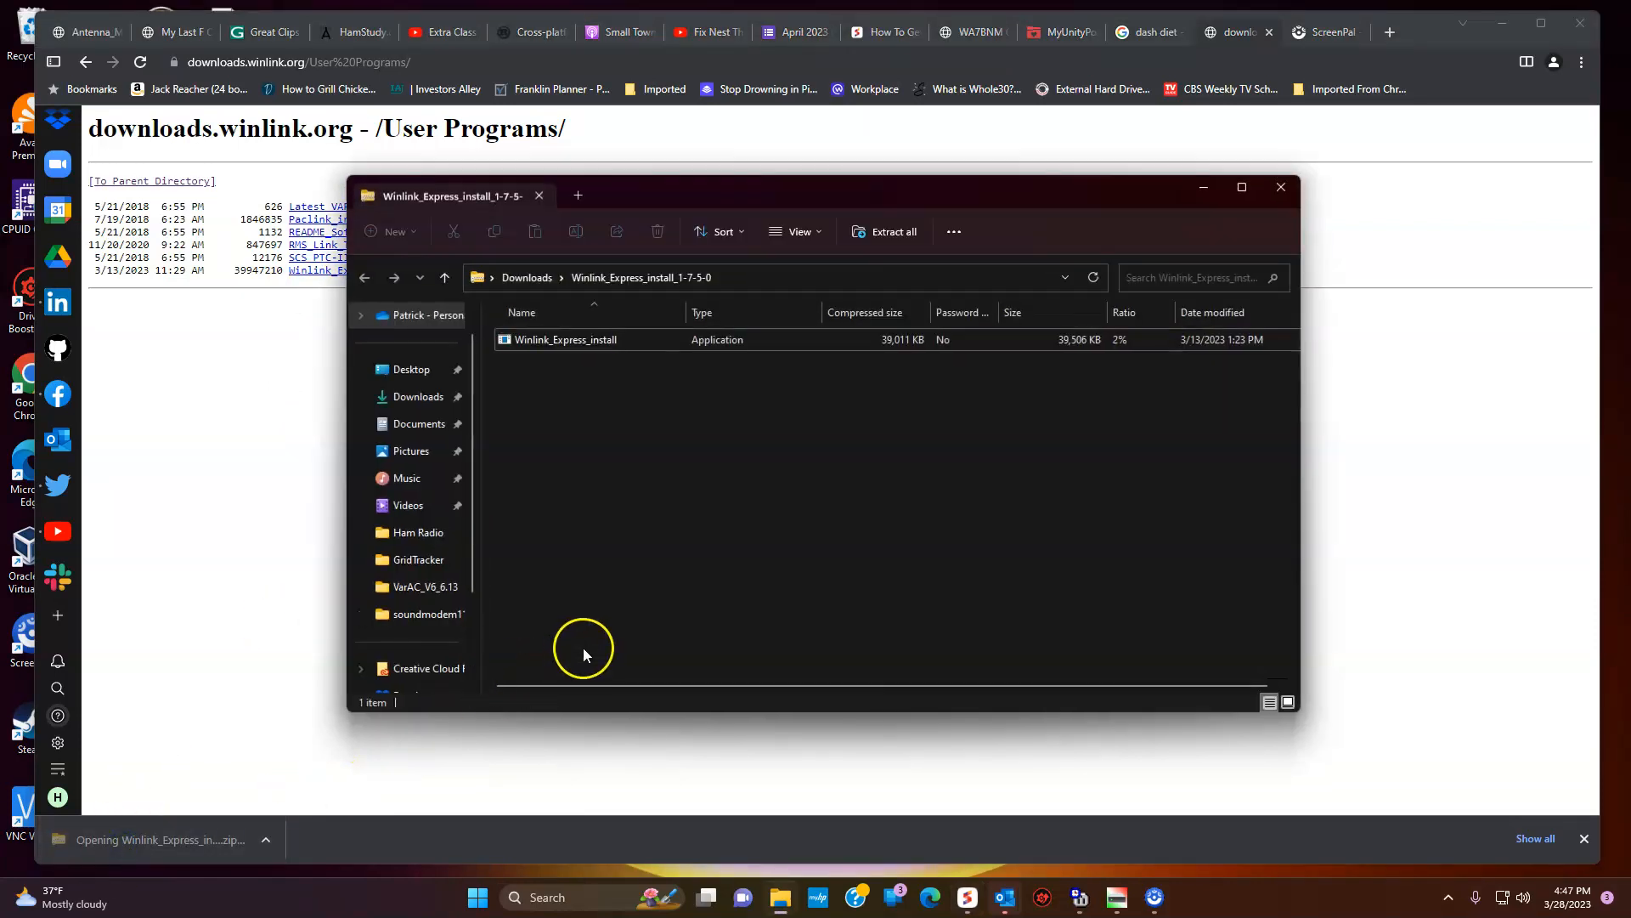
{"action": "left_click", "coordinate": [861, 249]}
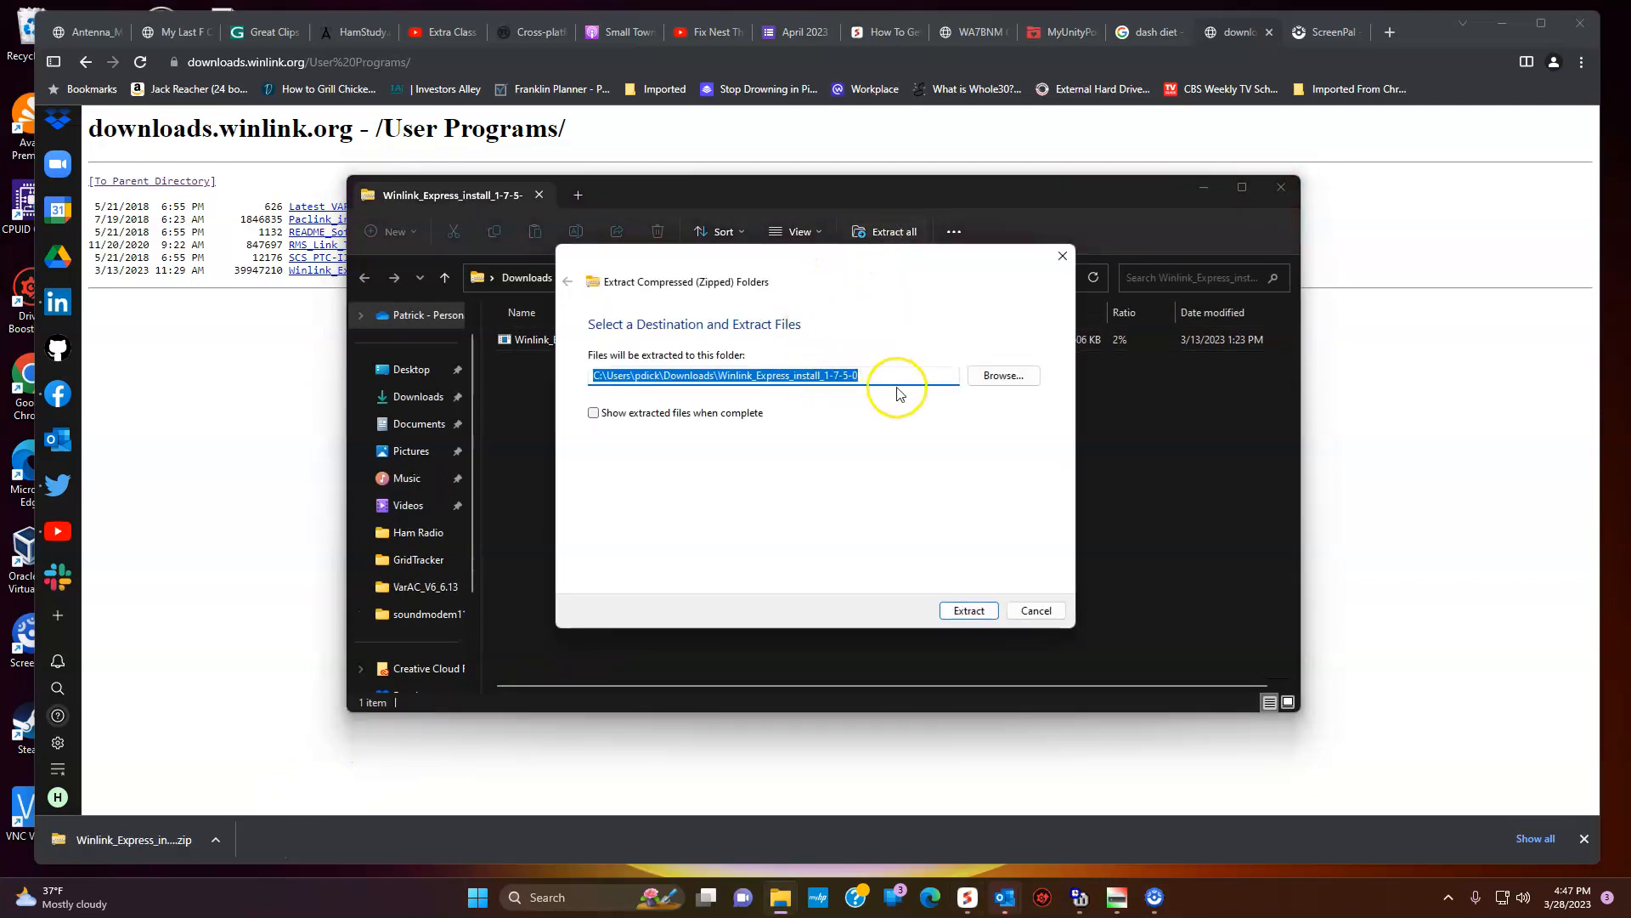
{"action": "left_click", "coordinate": [966, 612]}
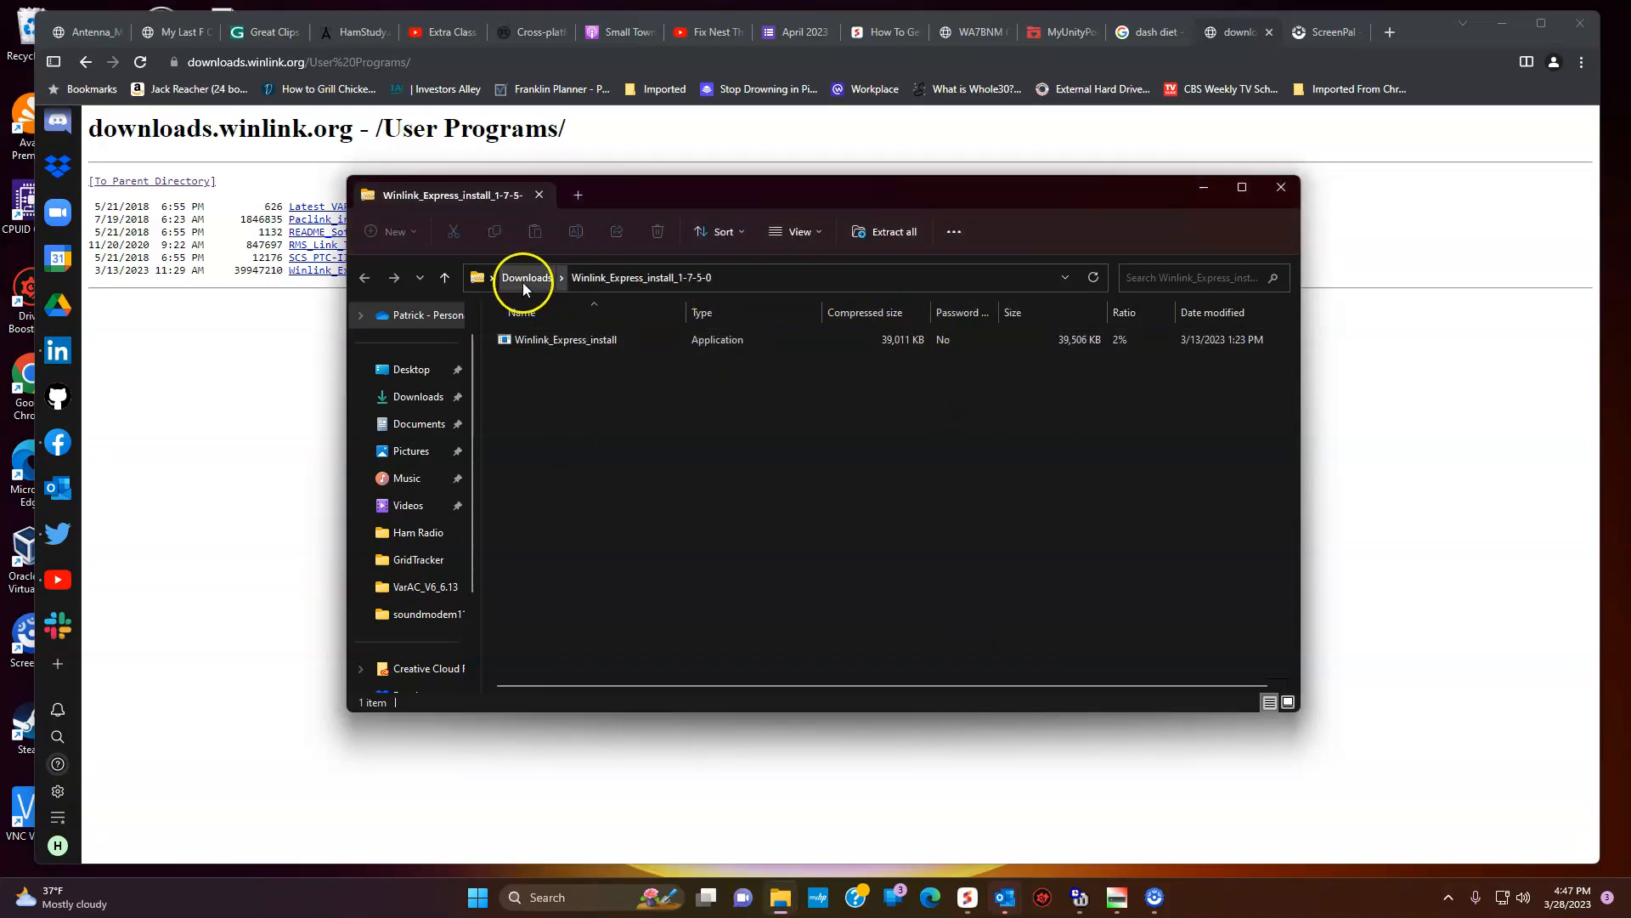
- View the extracted Winlink_Express_install_1-7-5-0 folder inside Downloads and close the file window
{"action": "left_click", "coordinate": [523, 282]}
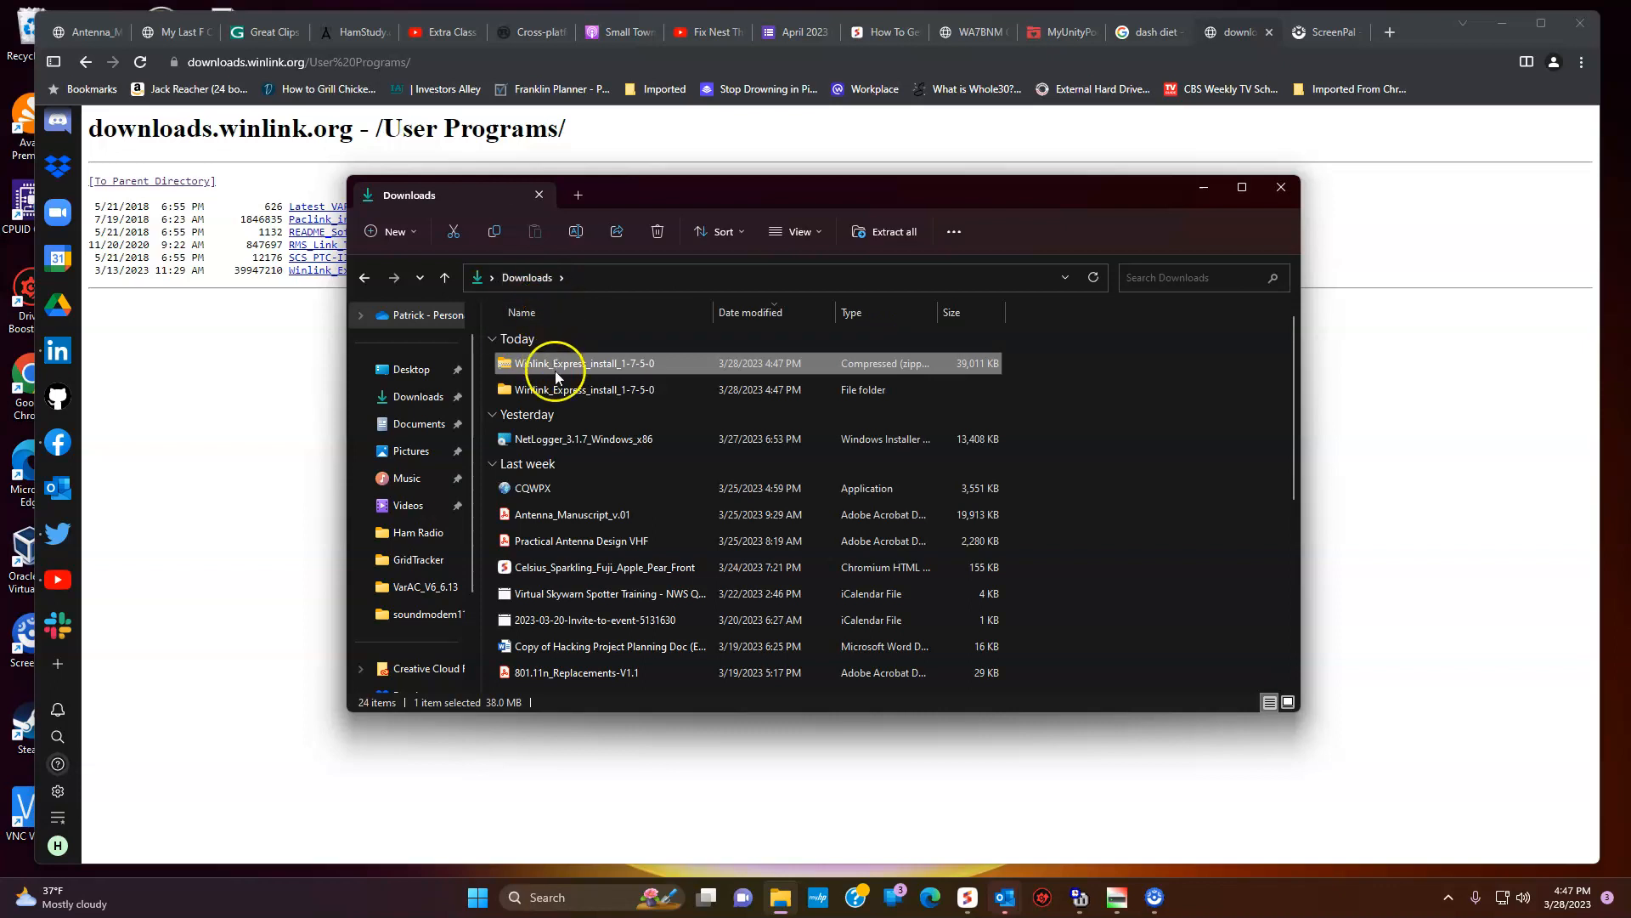
{"action": "double_click", "coordinate": [580, 392]}
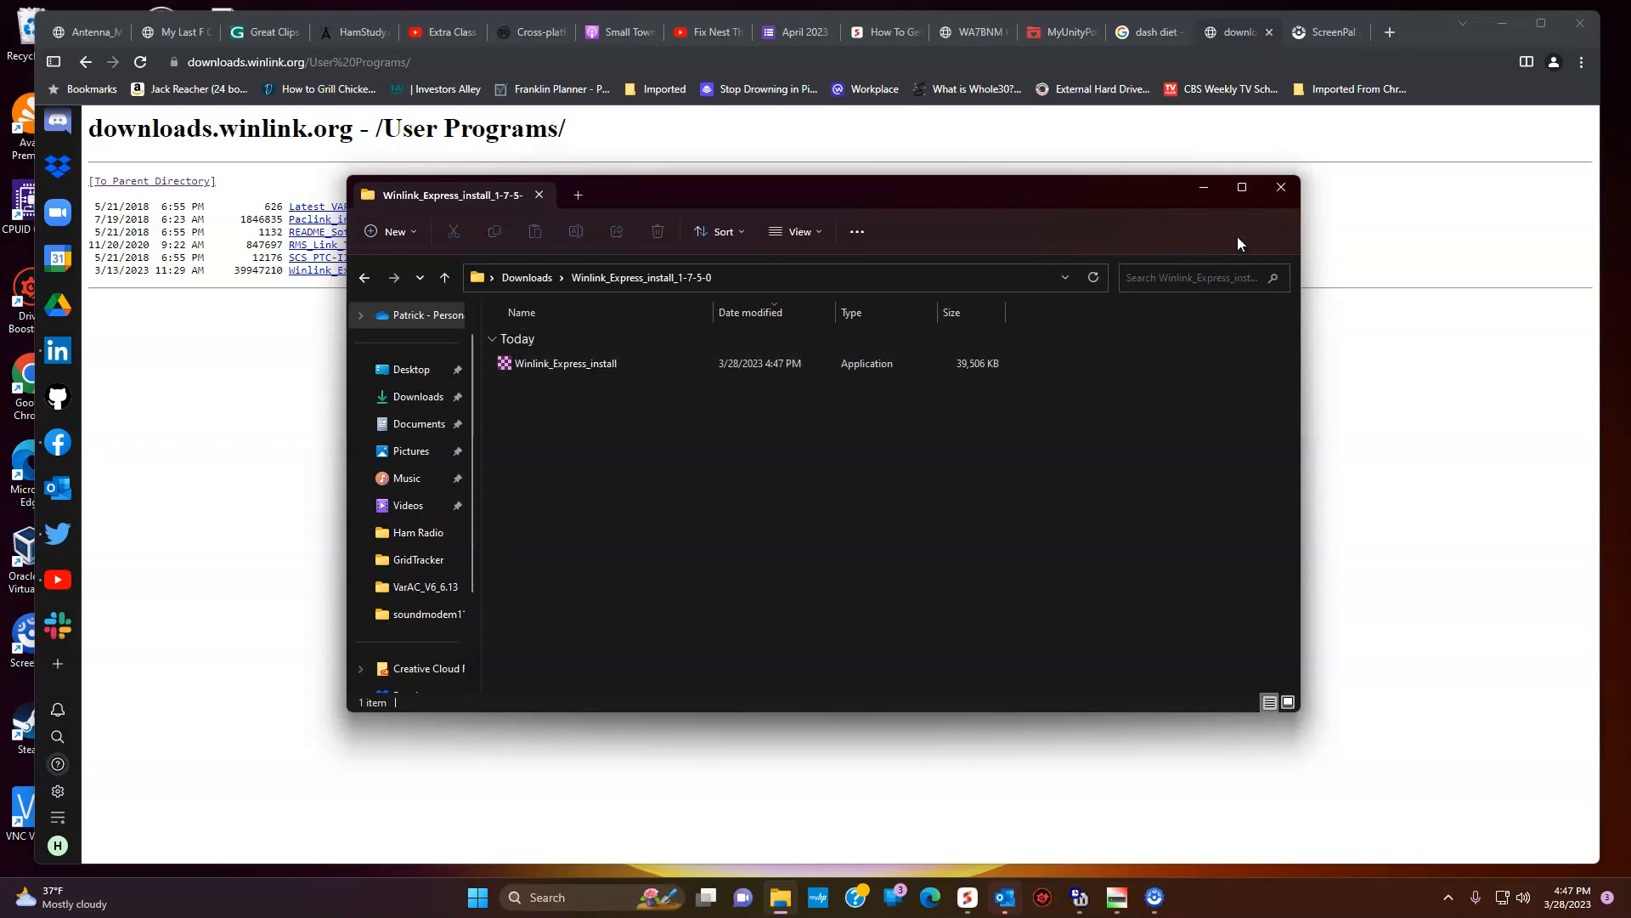
{"action": "left_click", "coordinate": [1283, 192]}
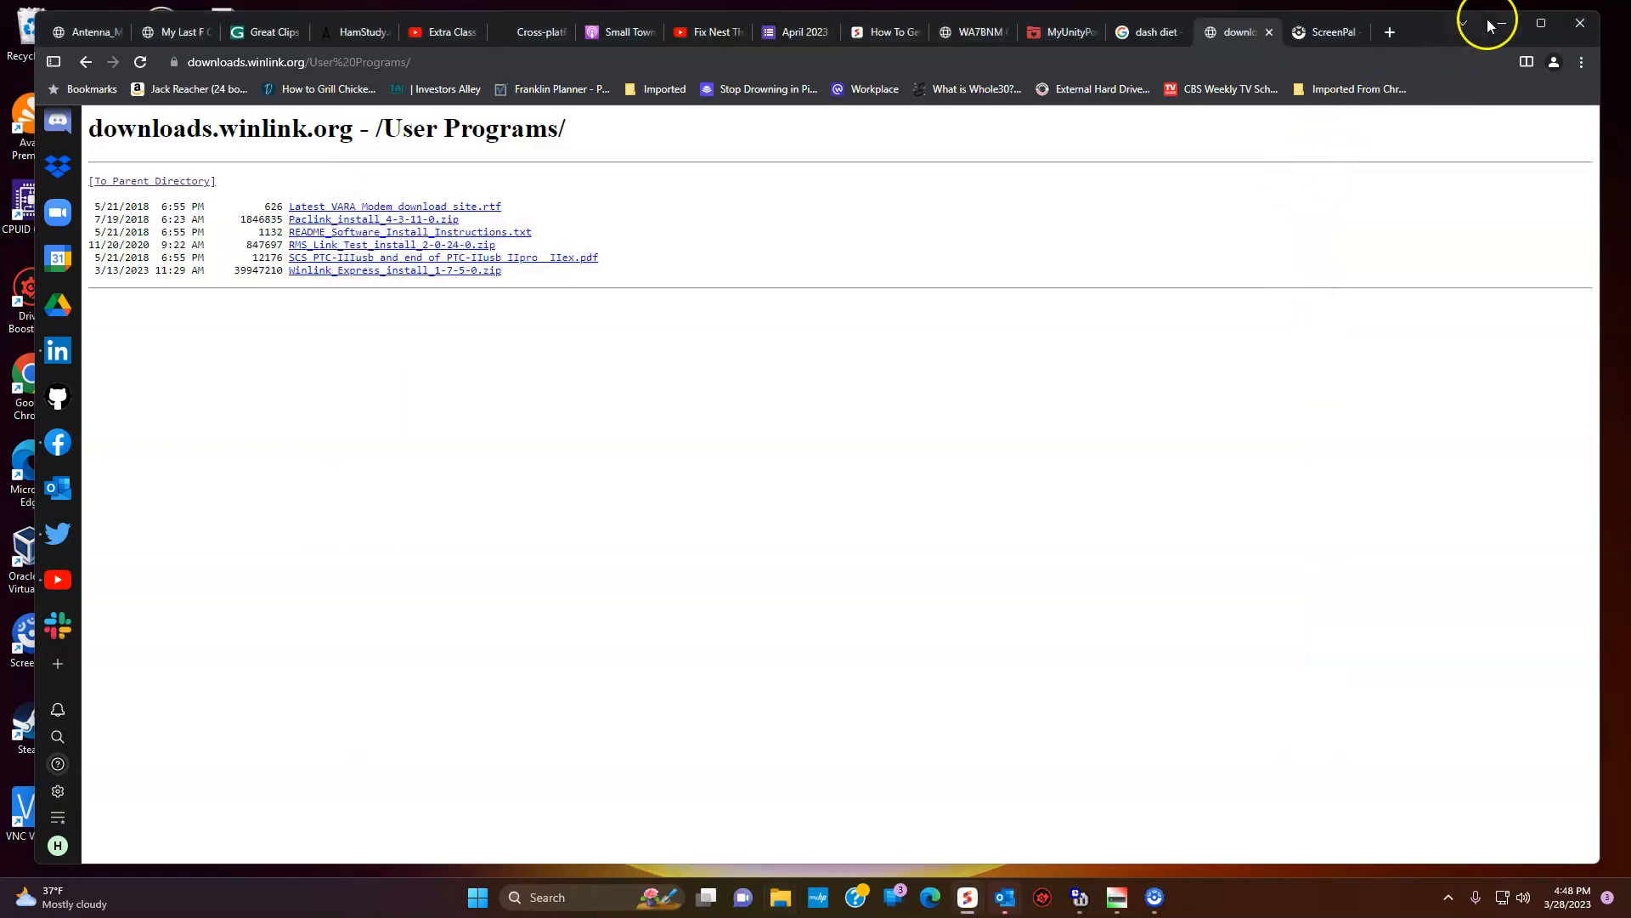
- Search the web for "vara amateur radio" and open the EA5HVK Weak signals Software result
{"action": "left_click", "coordinate": [949, 63]}
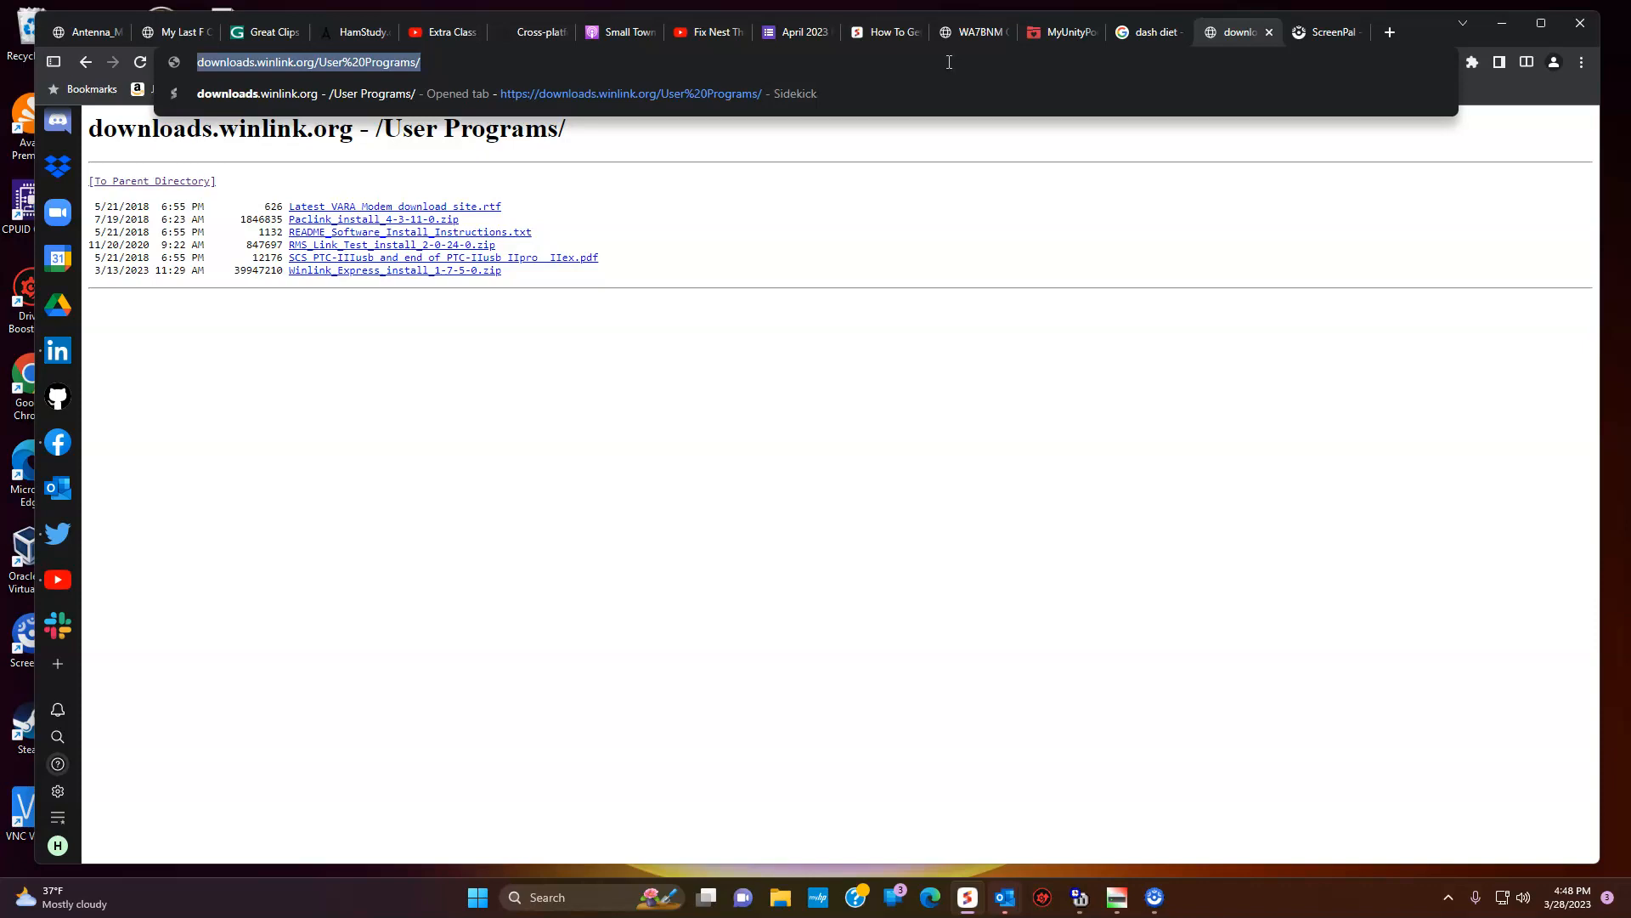
{"action": "type", "text": "vara"}
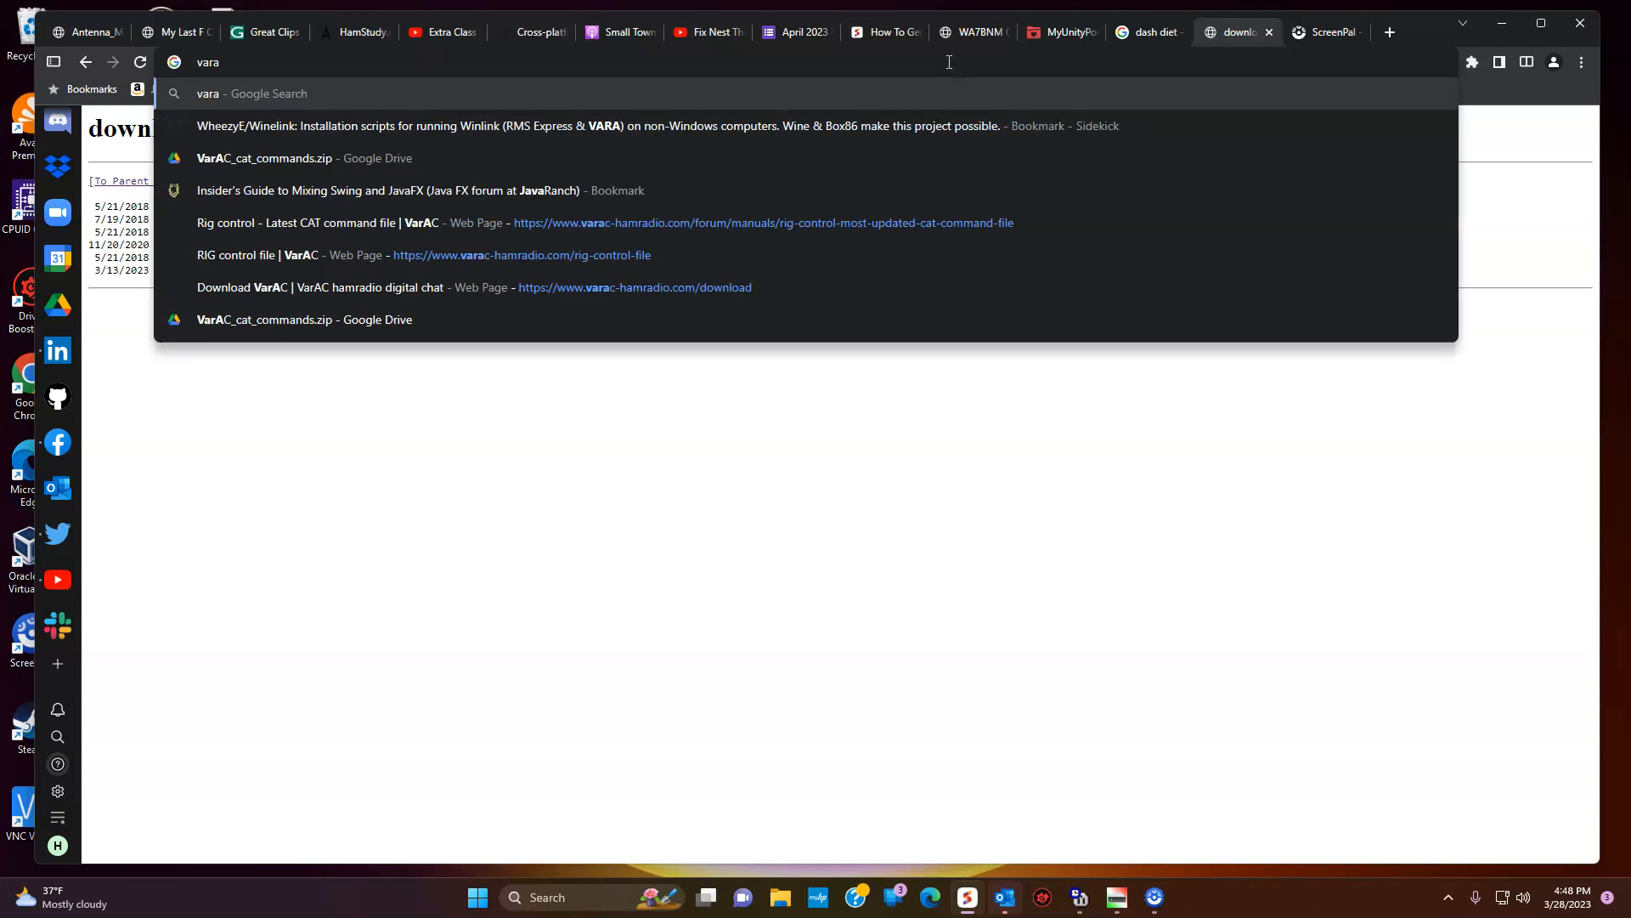
{"action": "key", "text": "Return"}
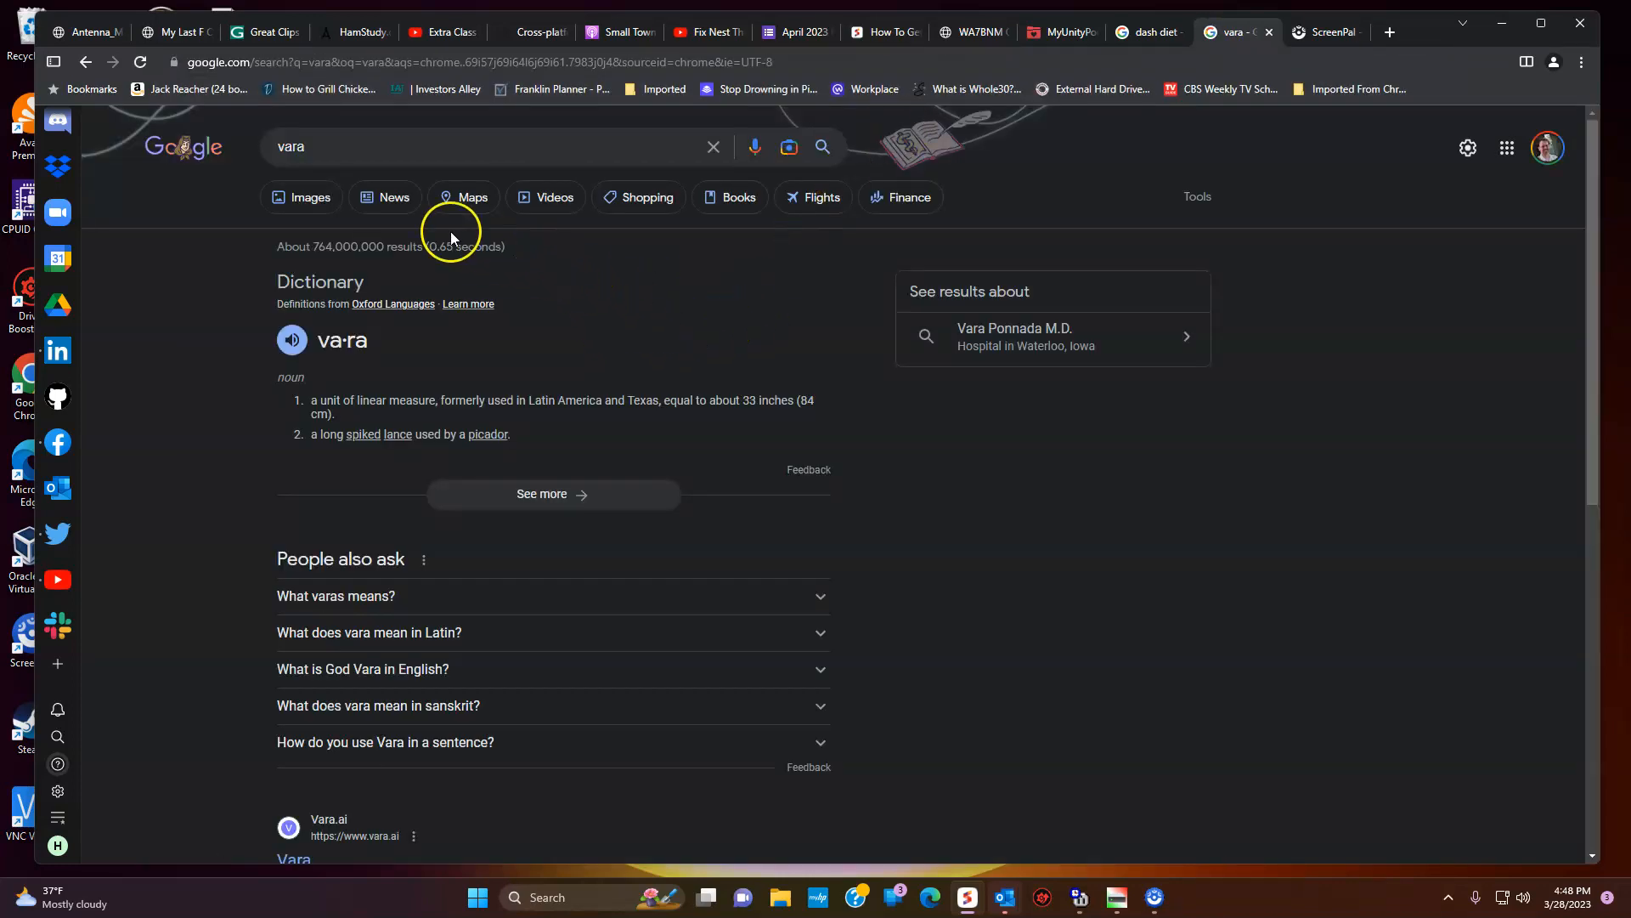
{"action": "left_click", "coordinate": [414, 136]}
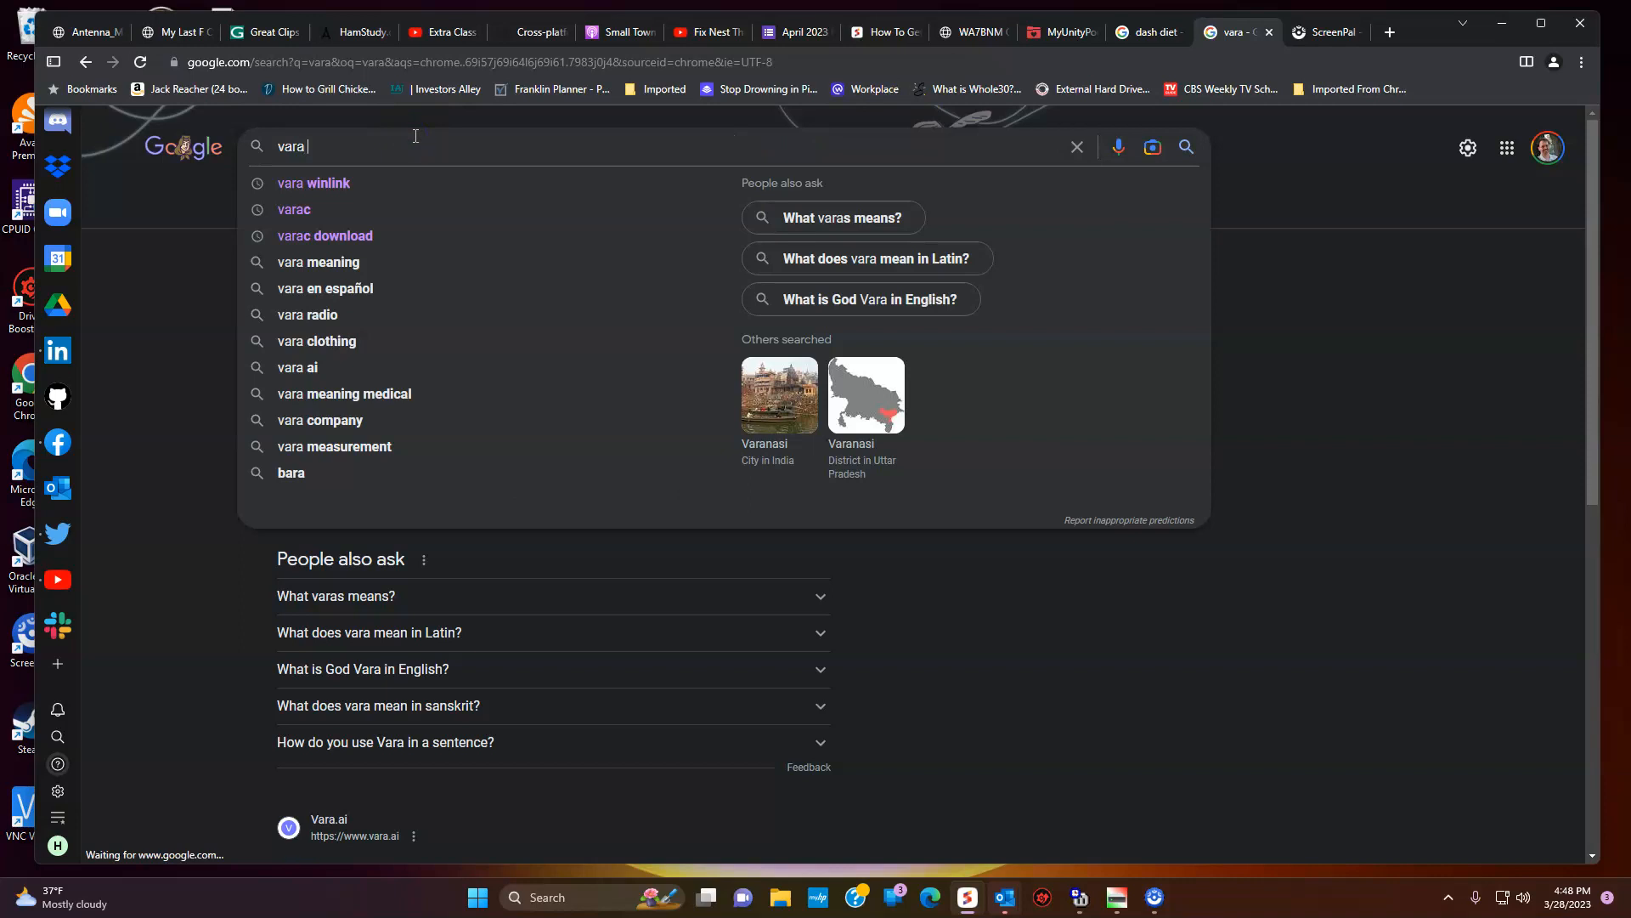
{"action": "type", "text": "amateur radio"}
{"action": "key", "text": "Return"}
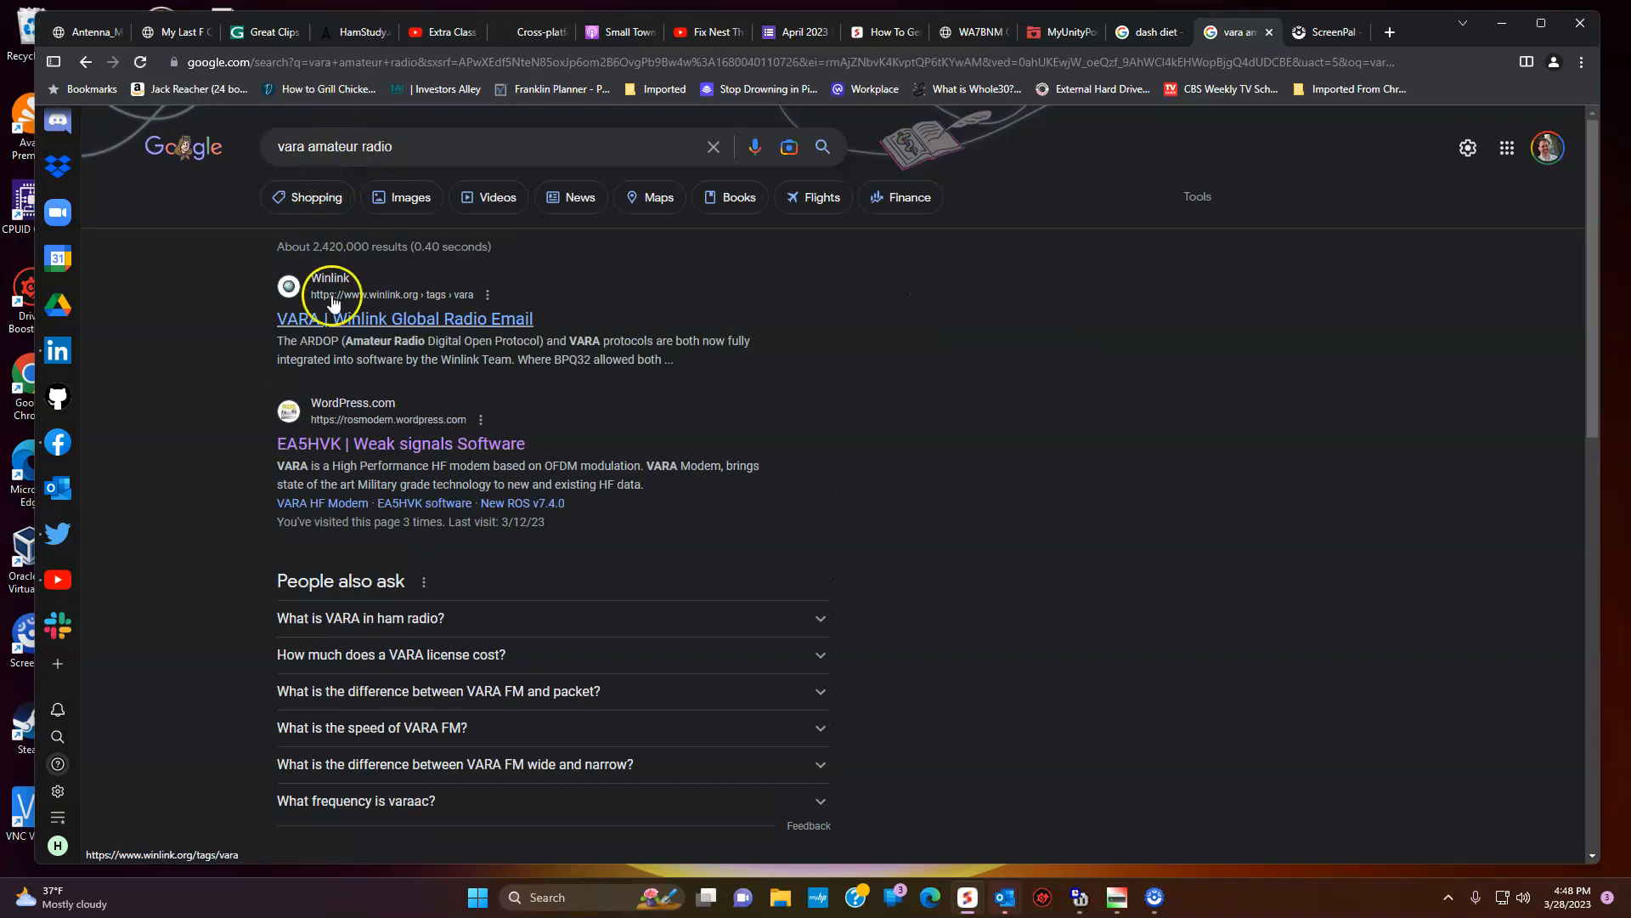
{"action": "left_click", "coordinate": [380, 443]}
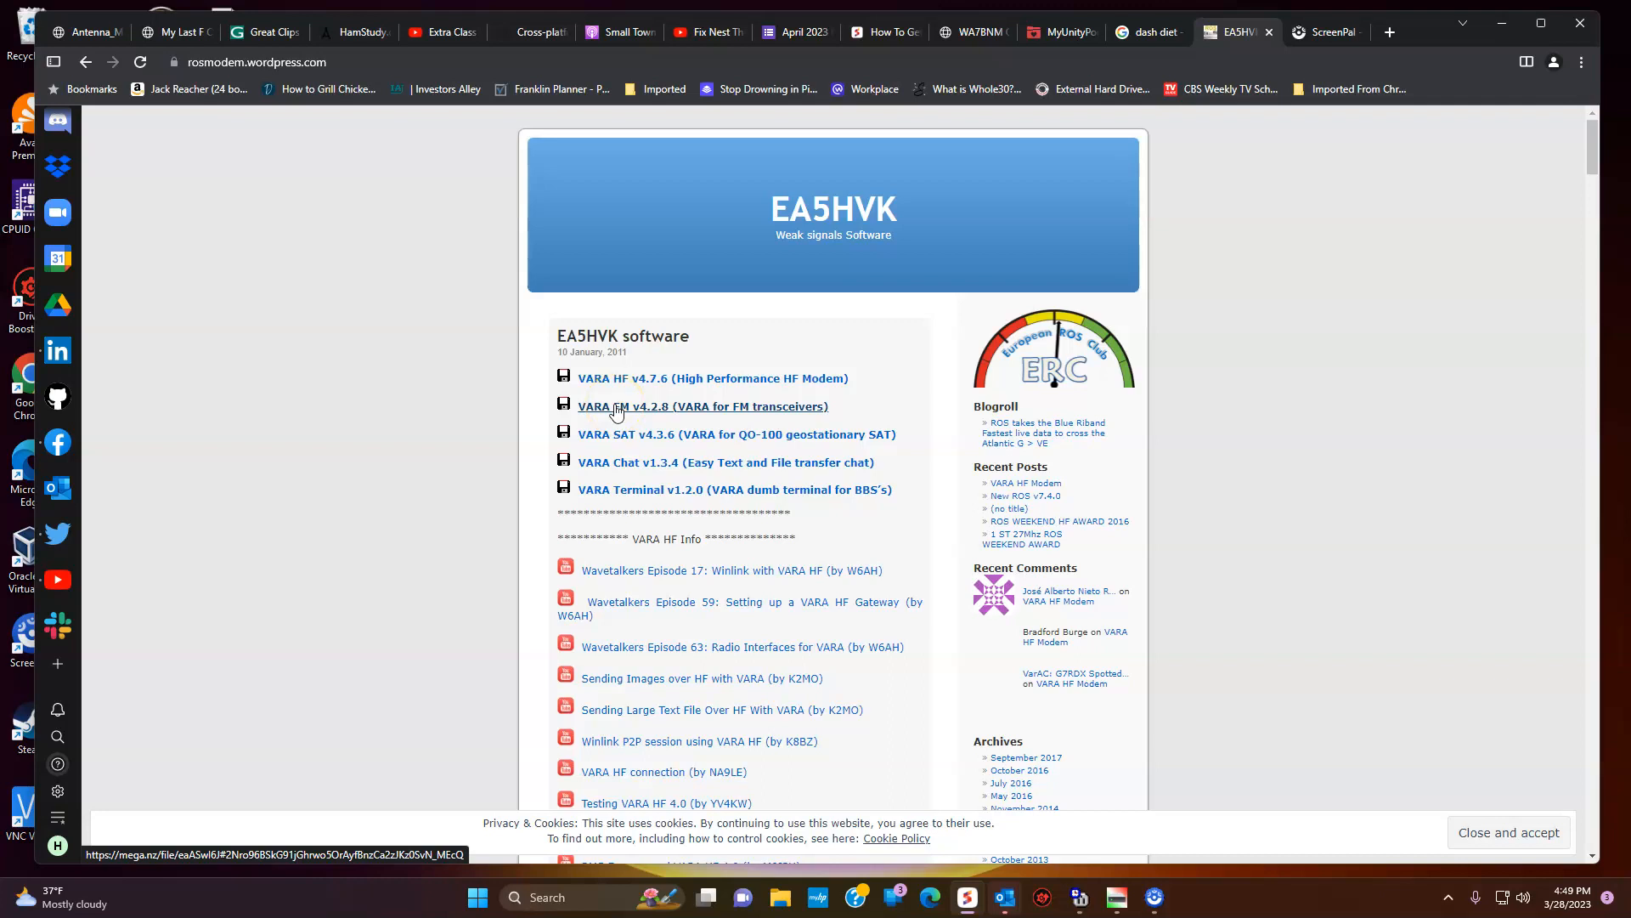
- Follow the VARA HF v4.7.6 link to MEGA and download "VARA HF v4.7.6 setup.zip"
{"action": "left_click", "coordinate": [615, 438]}
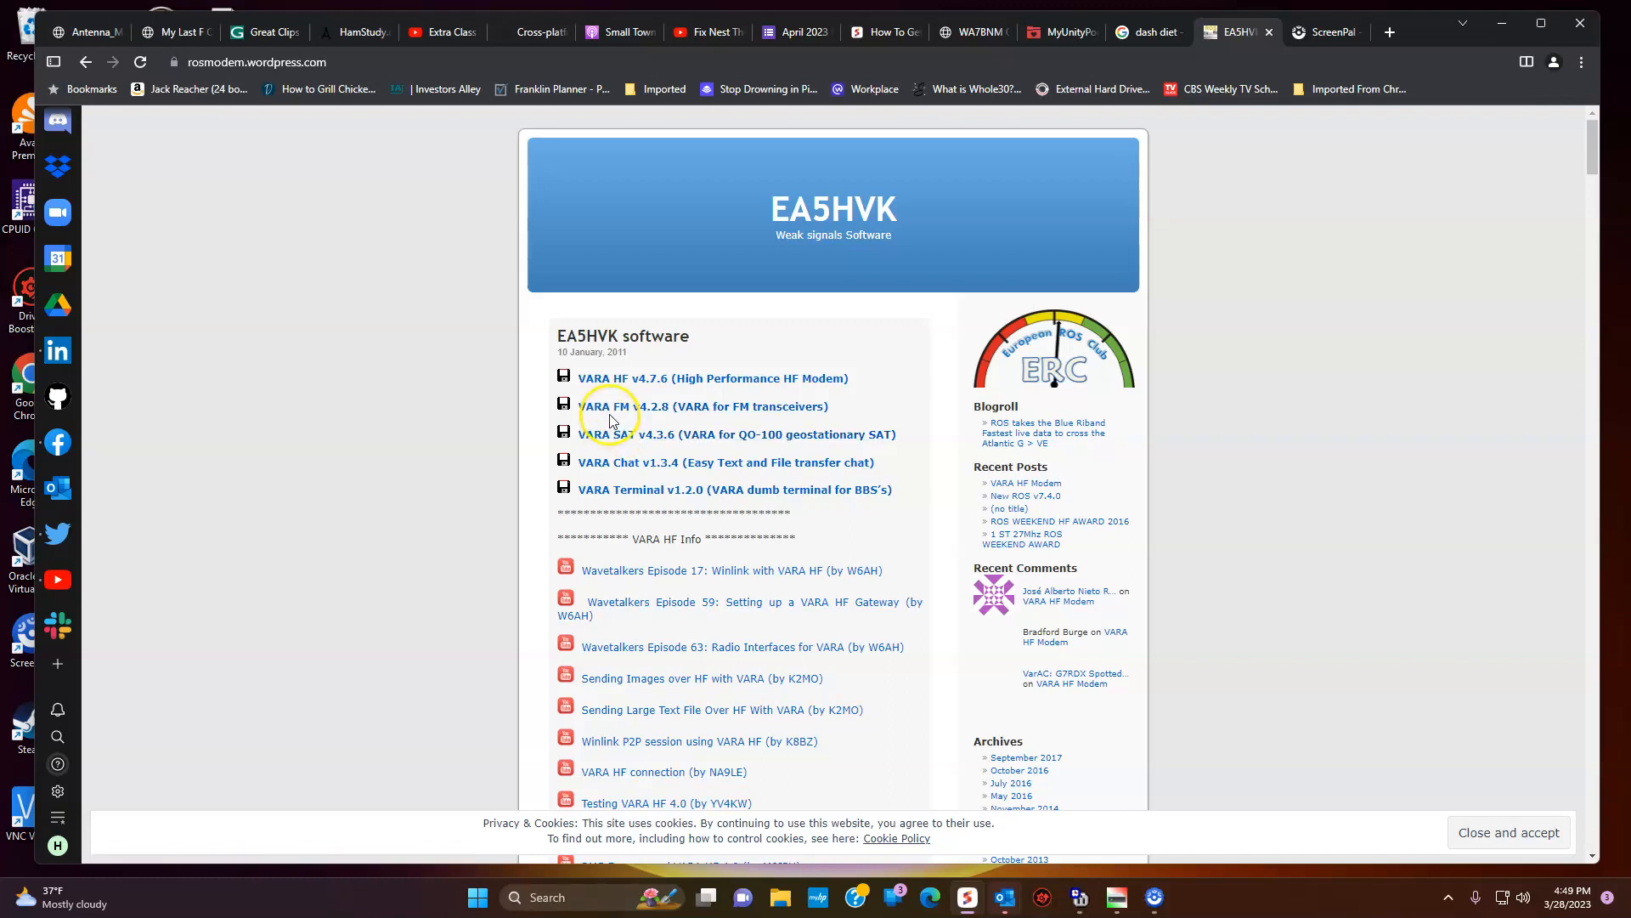
{"action": "left_click", "coordinate": [613, 380]}
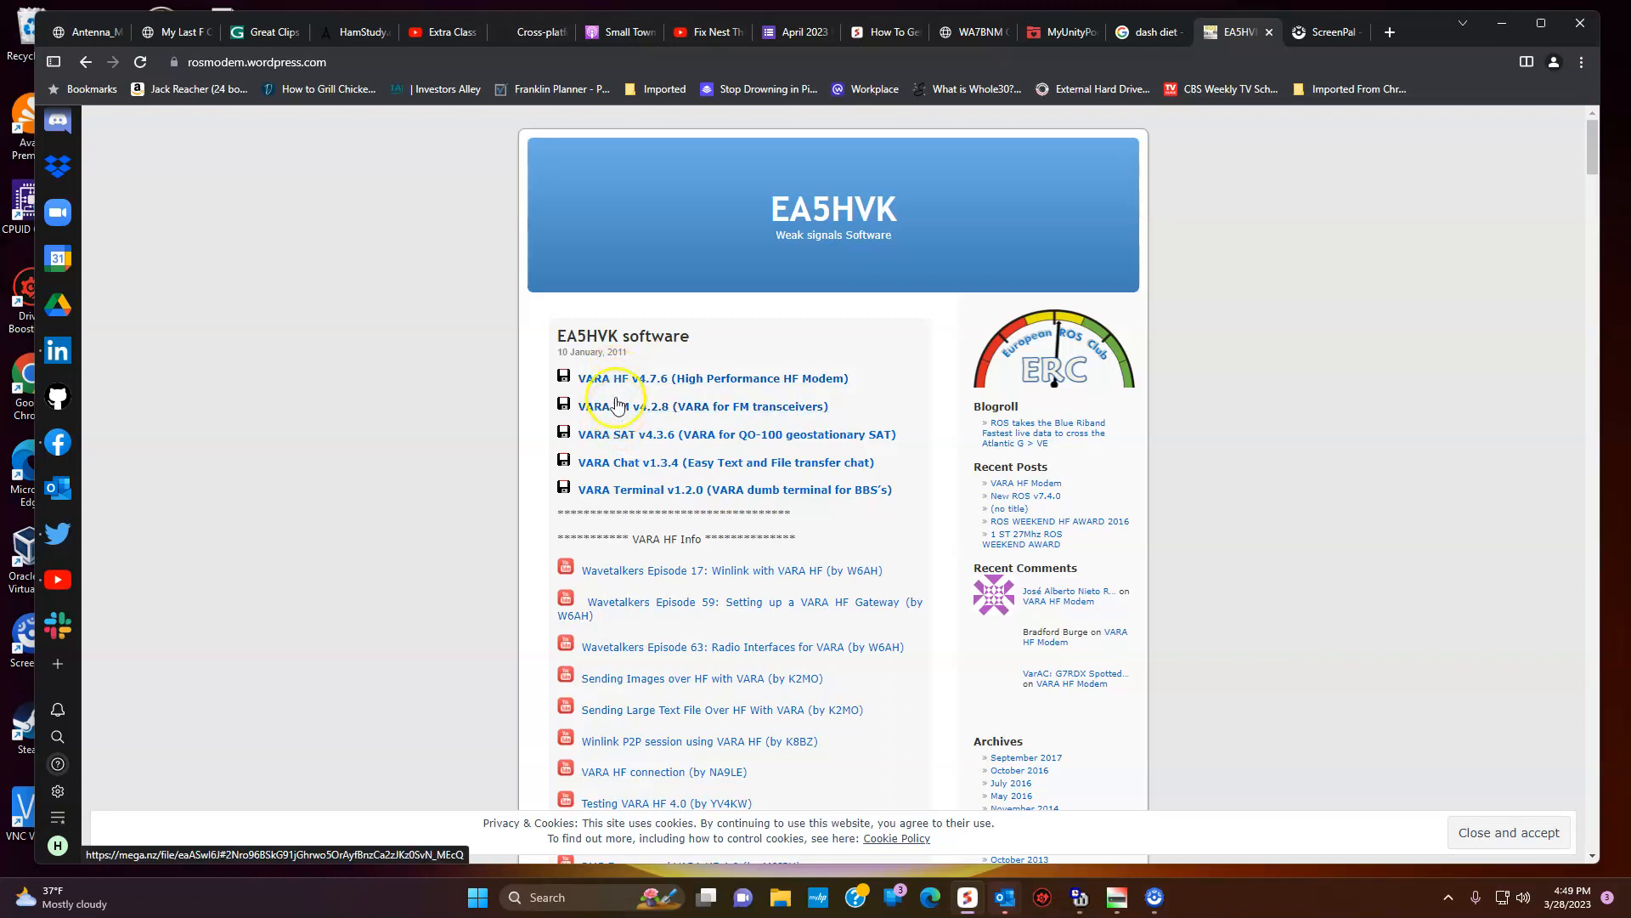
{"action": "left_click", "coordinate": [608, 378]}
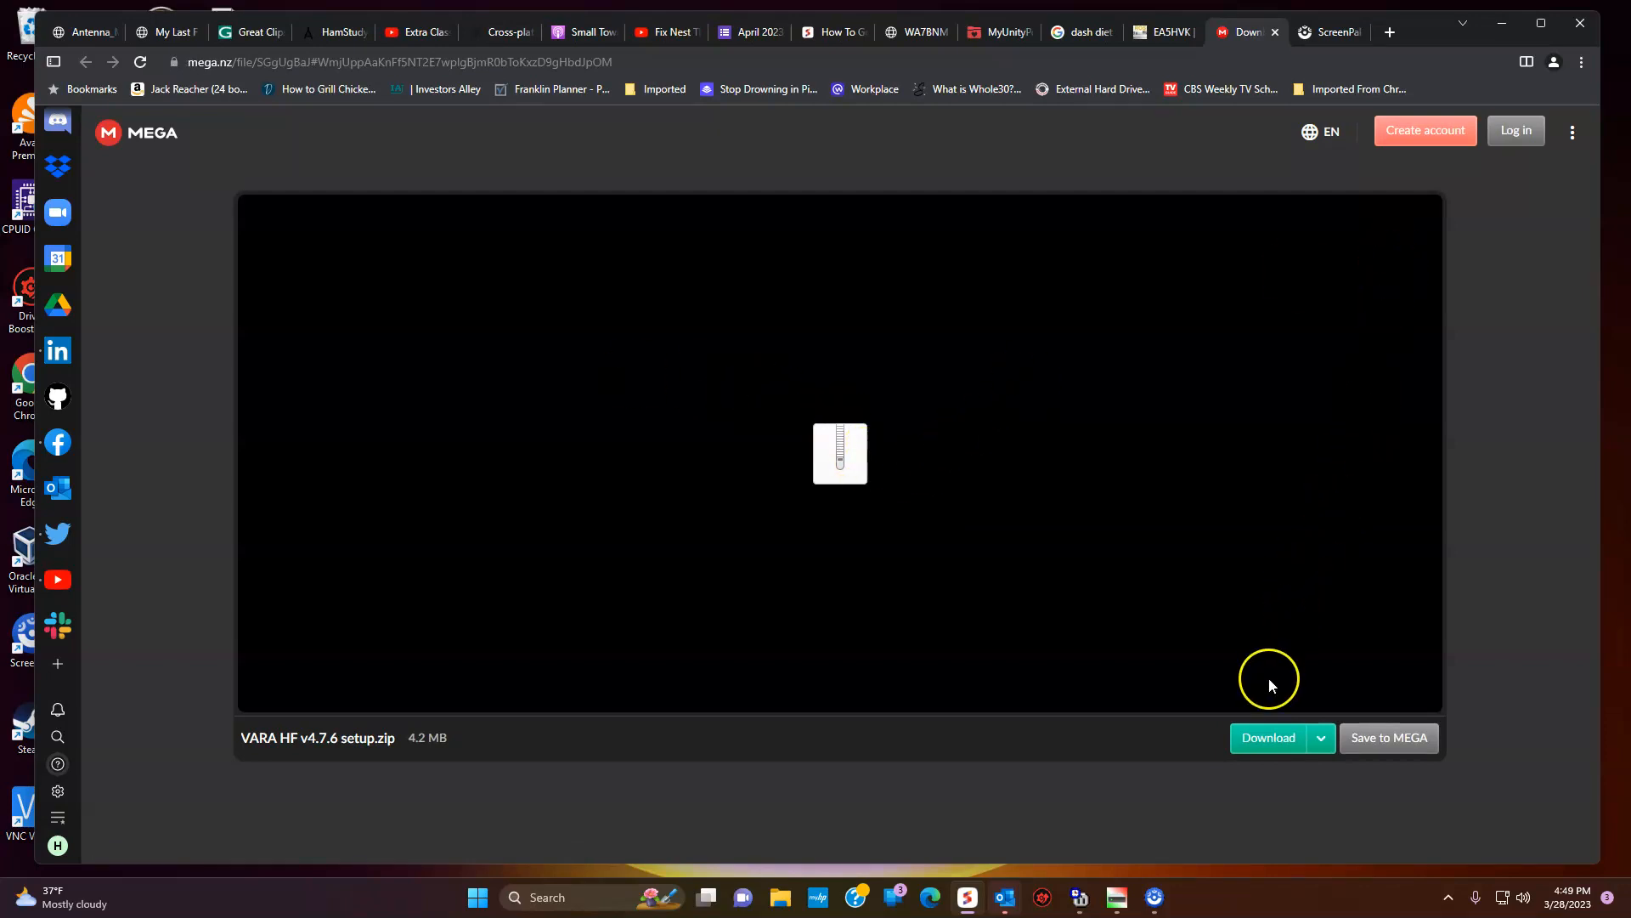
{"action": "left_click", "coordinate": [1266, 738]}
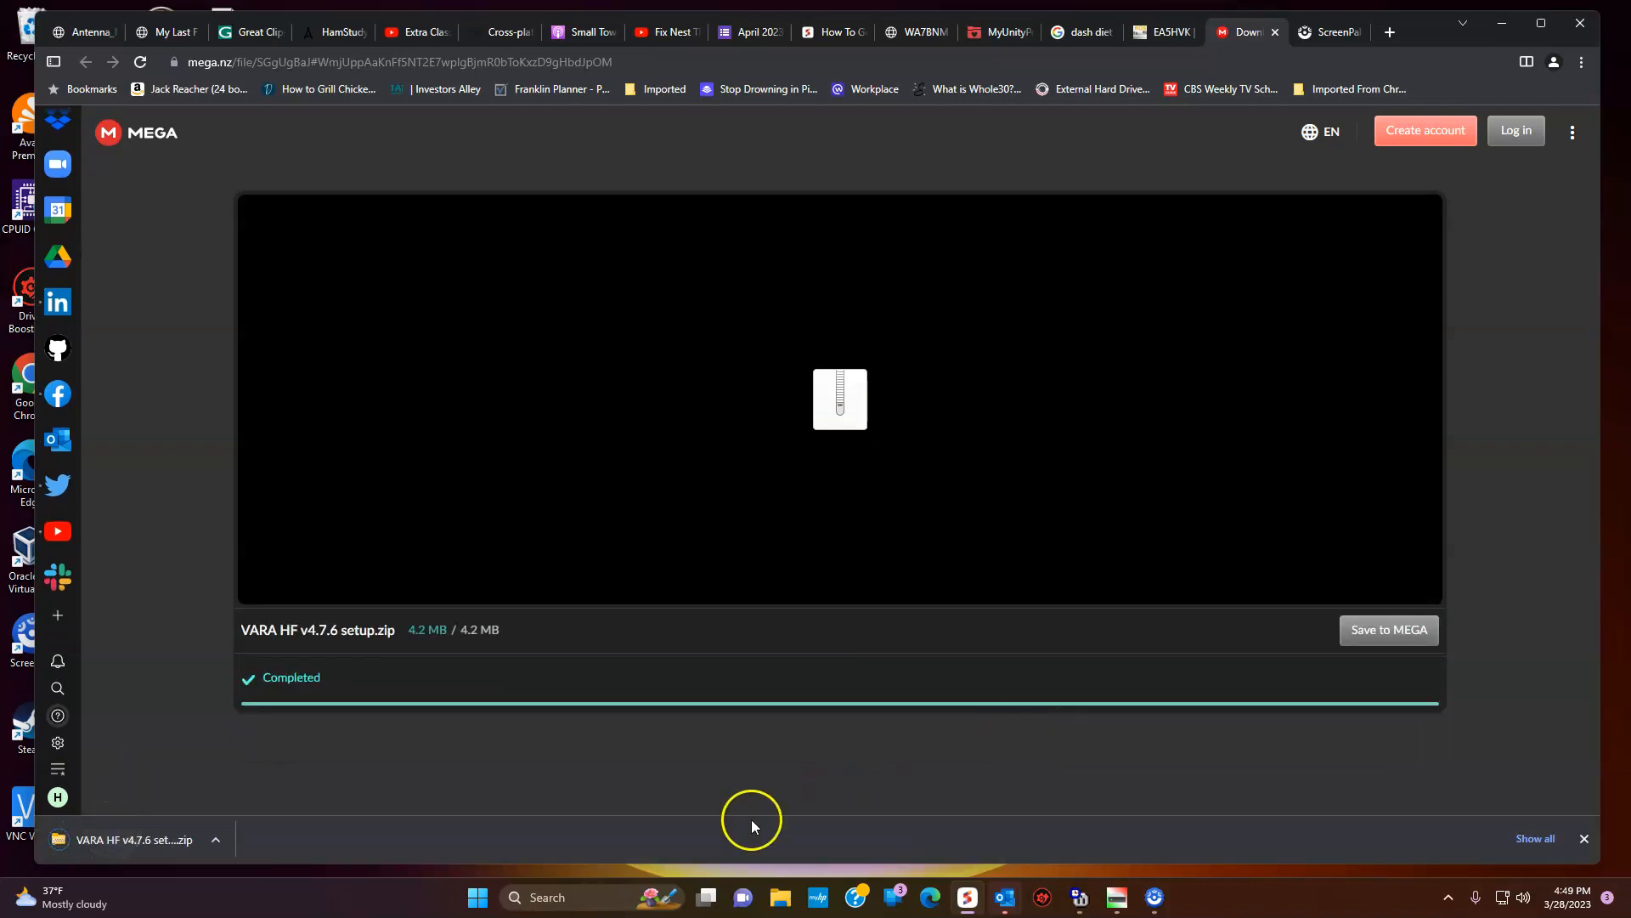
- Extract the VARA HF v4.7.6 setup zip to its default Downloads folder, with showing extracted files when complete enabled
{"action": "left_click", "coordinate": [122, 840]}
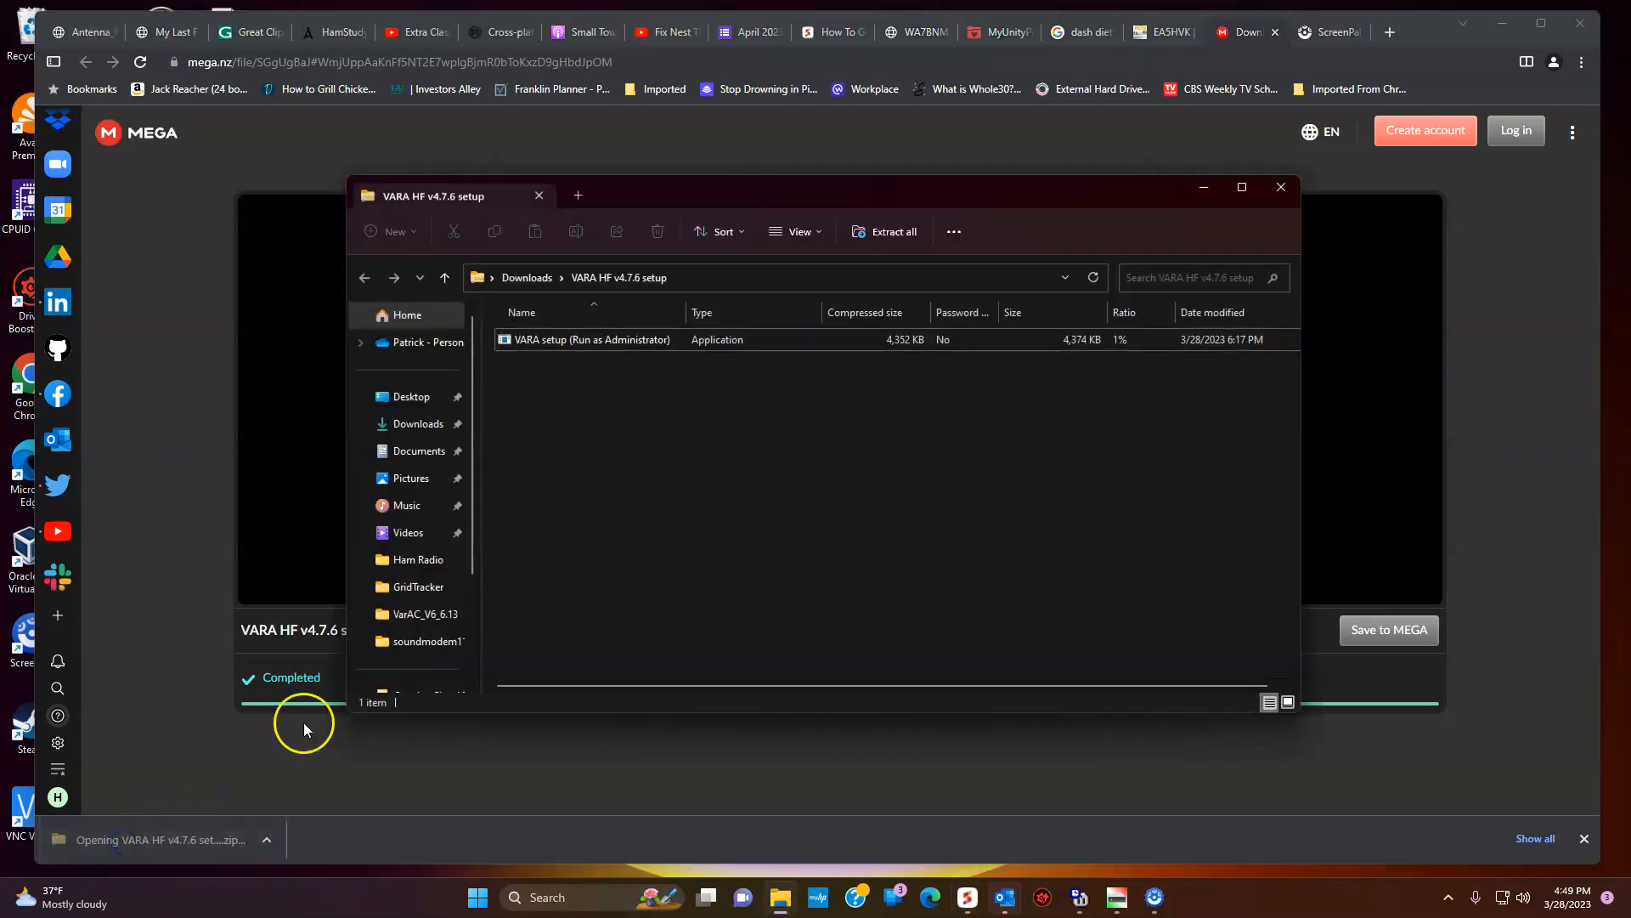
{"action": "left_click", "coordinate": [870, 231]}
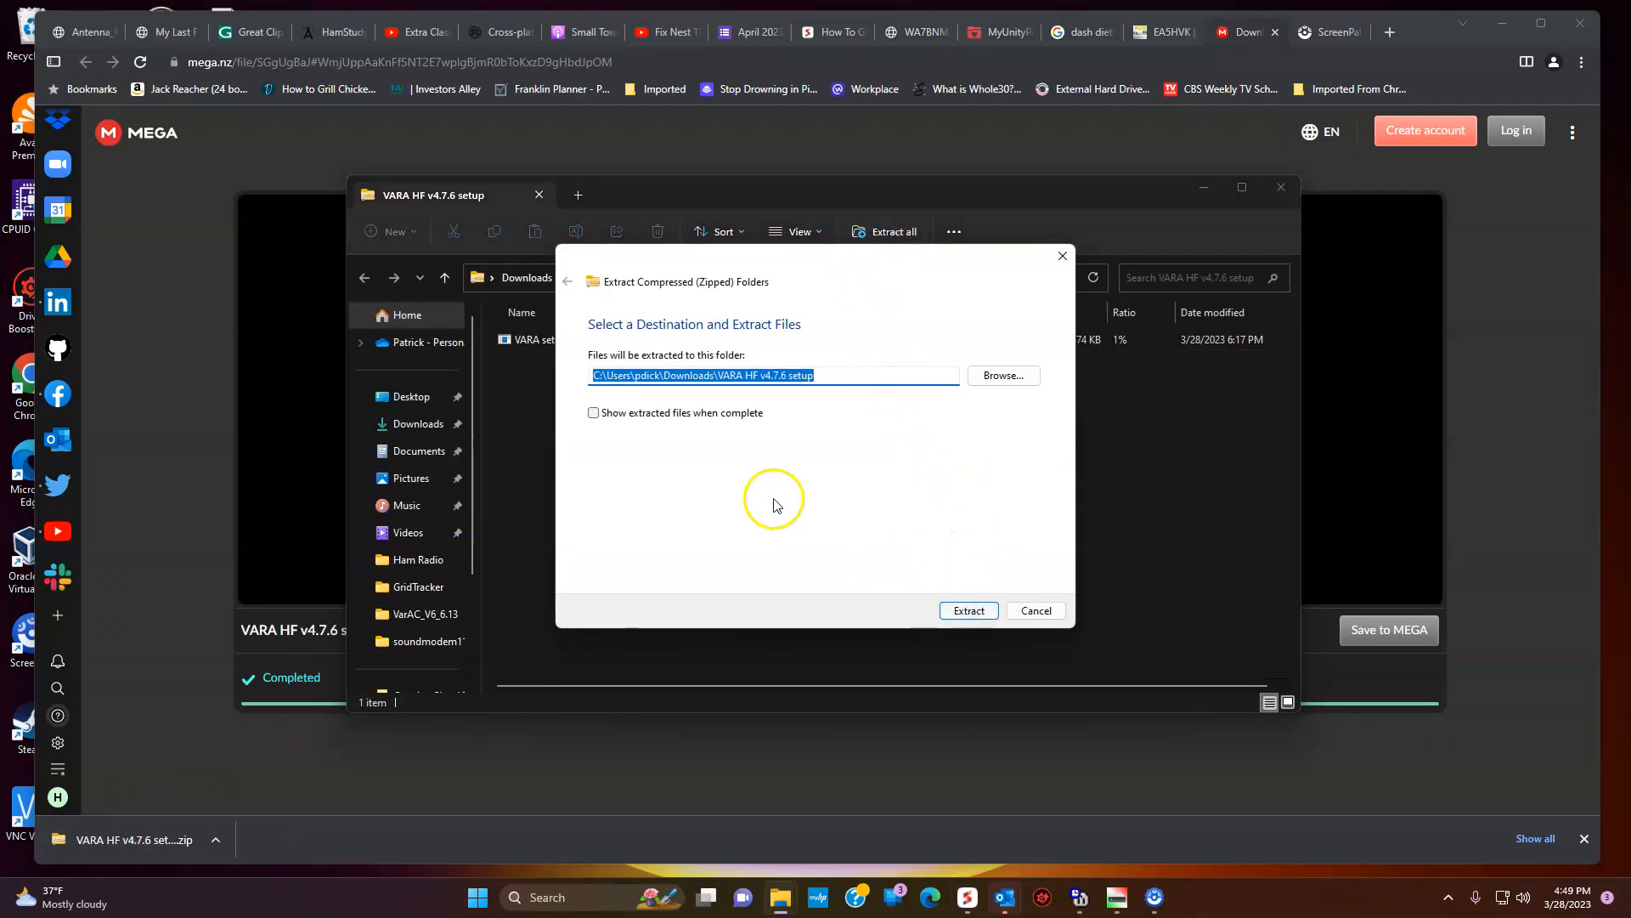
{"action": "left_click", "coordinate": [639, 413]}
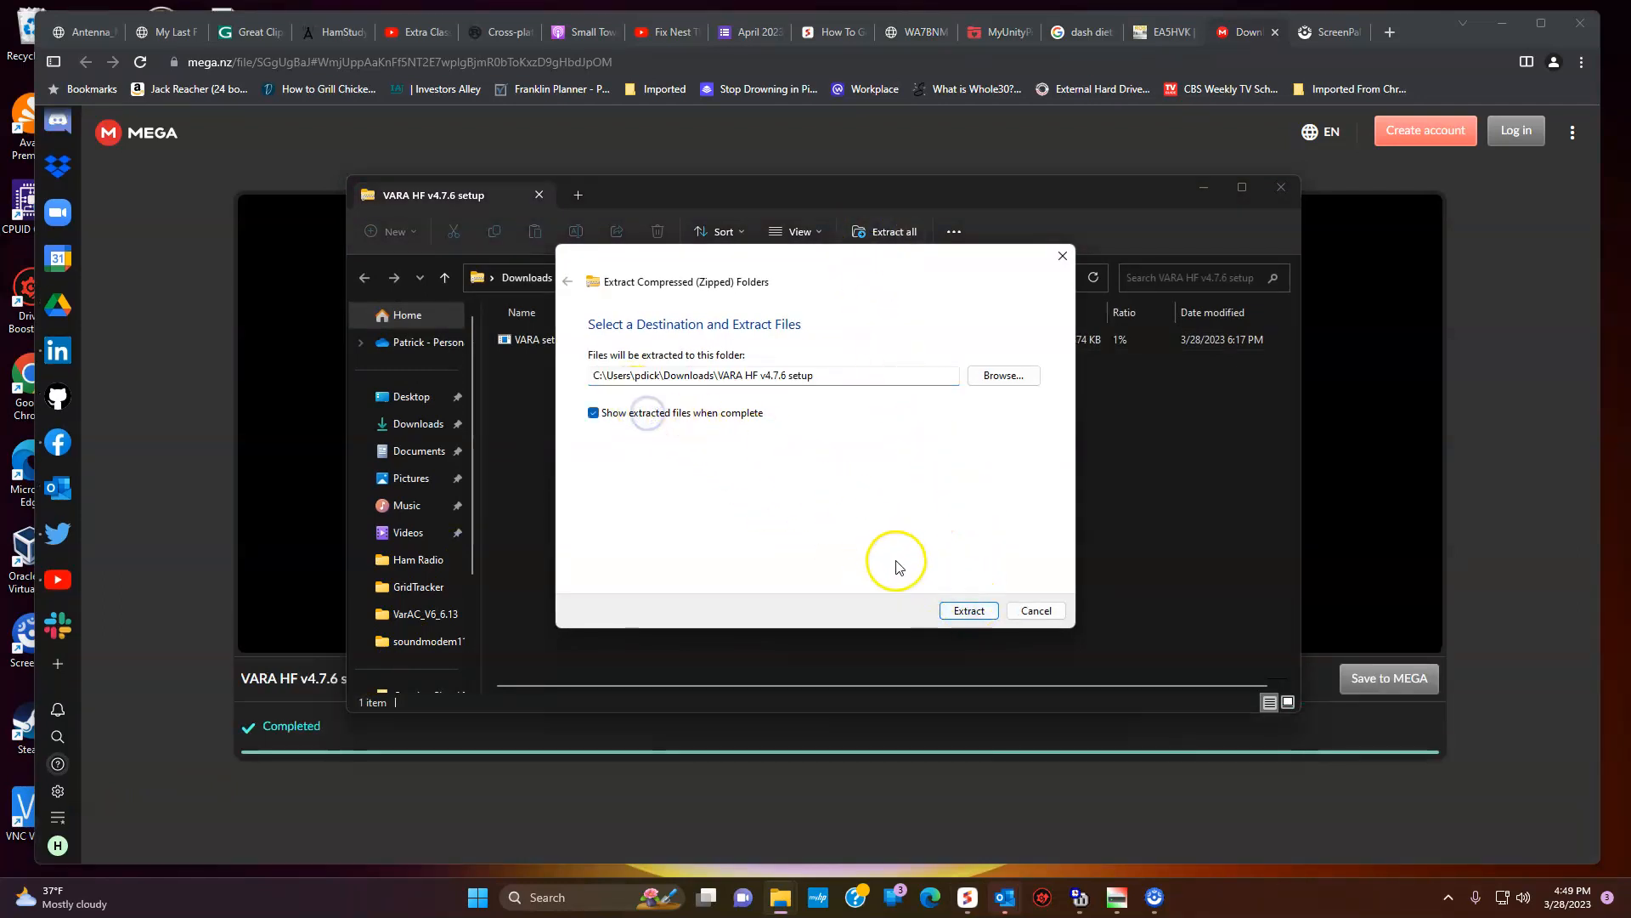
{"action": "left_click", "coordinate": [970, 611]}
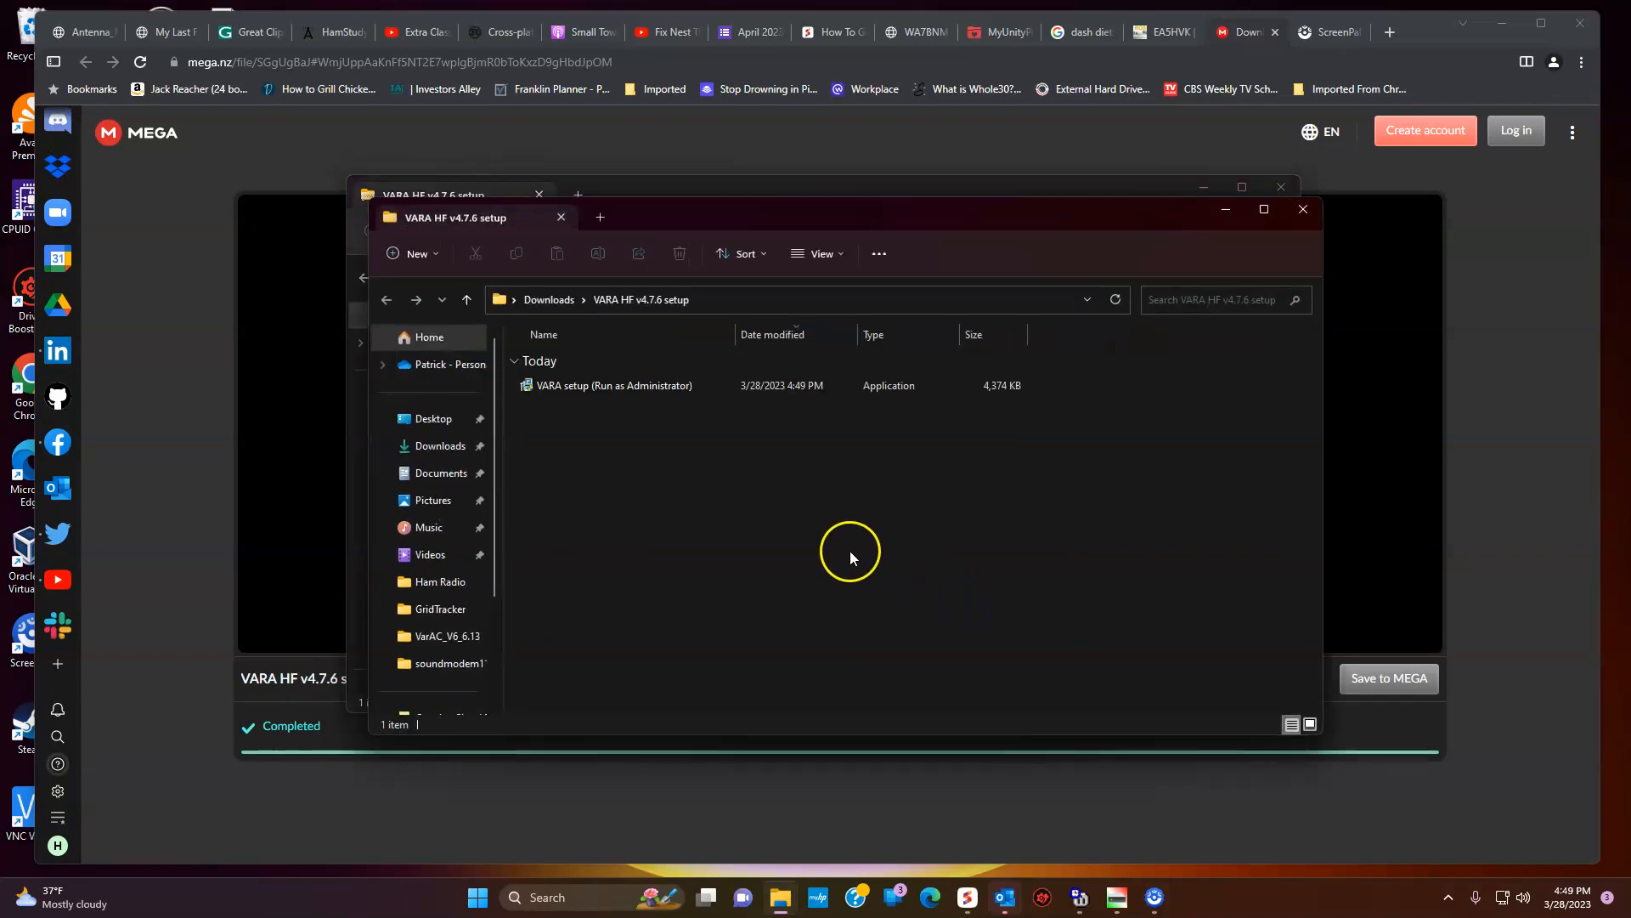
{"action": "left_click", "coordinate": [619, 391]}
{"action": "right_click", "coordinate": [619, 389]}
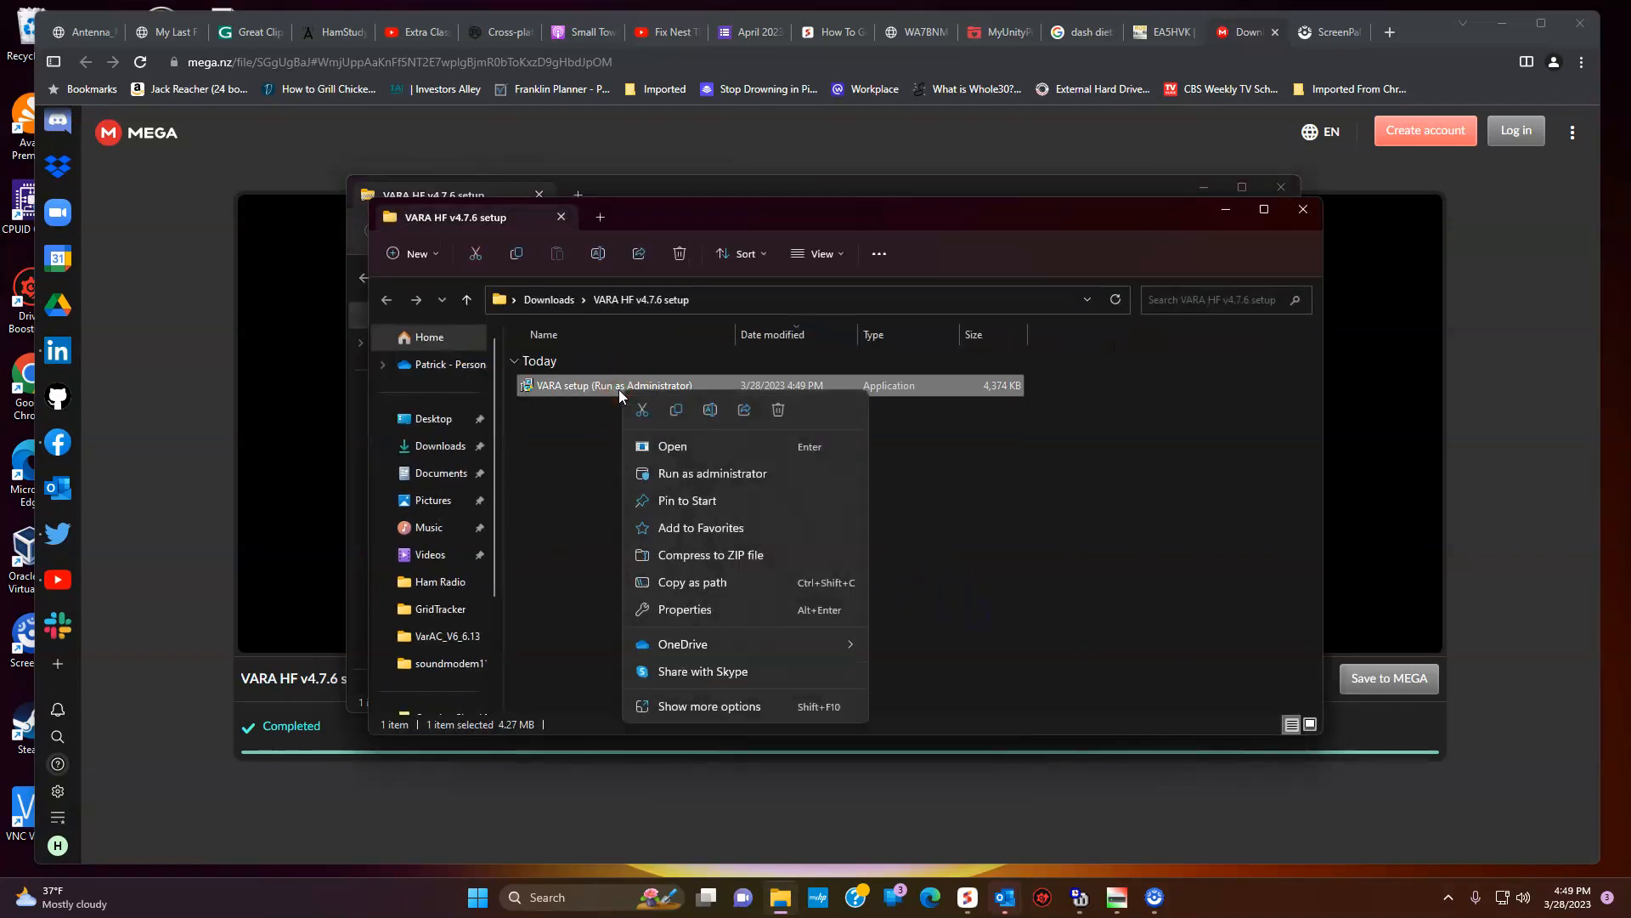
{"action": "left_click", "coordinate": [687, 473]}
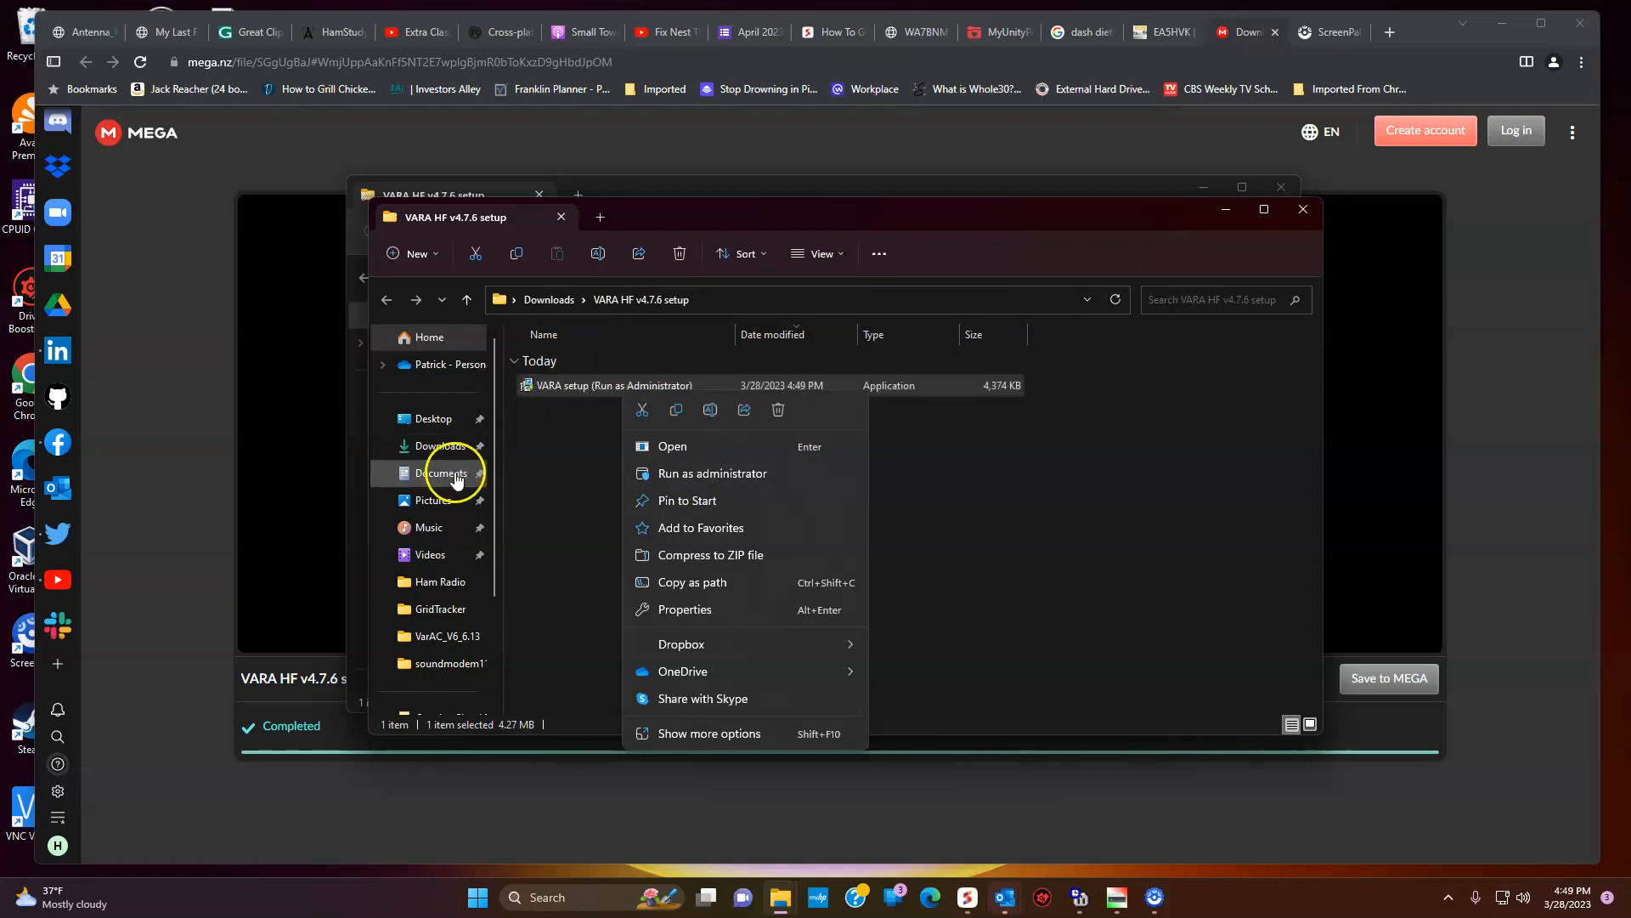
{"action": "left_click", "coordinate": [402, 457]}
- Examine the VARA and VARA FM folders on the Windows (C:) drive and return to the browser
{"action": "scroll", "coordinate": [416, 450], "scroll_direction": "down", "scroll_amount": 2}
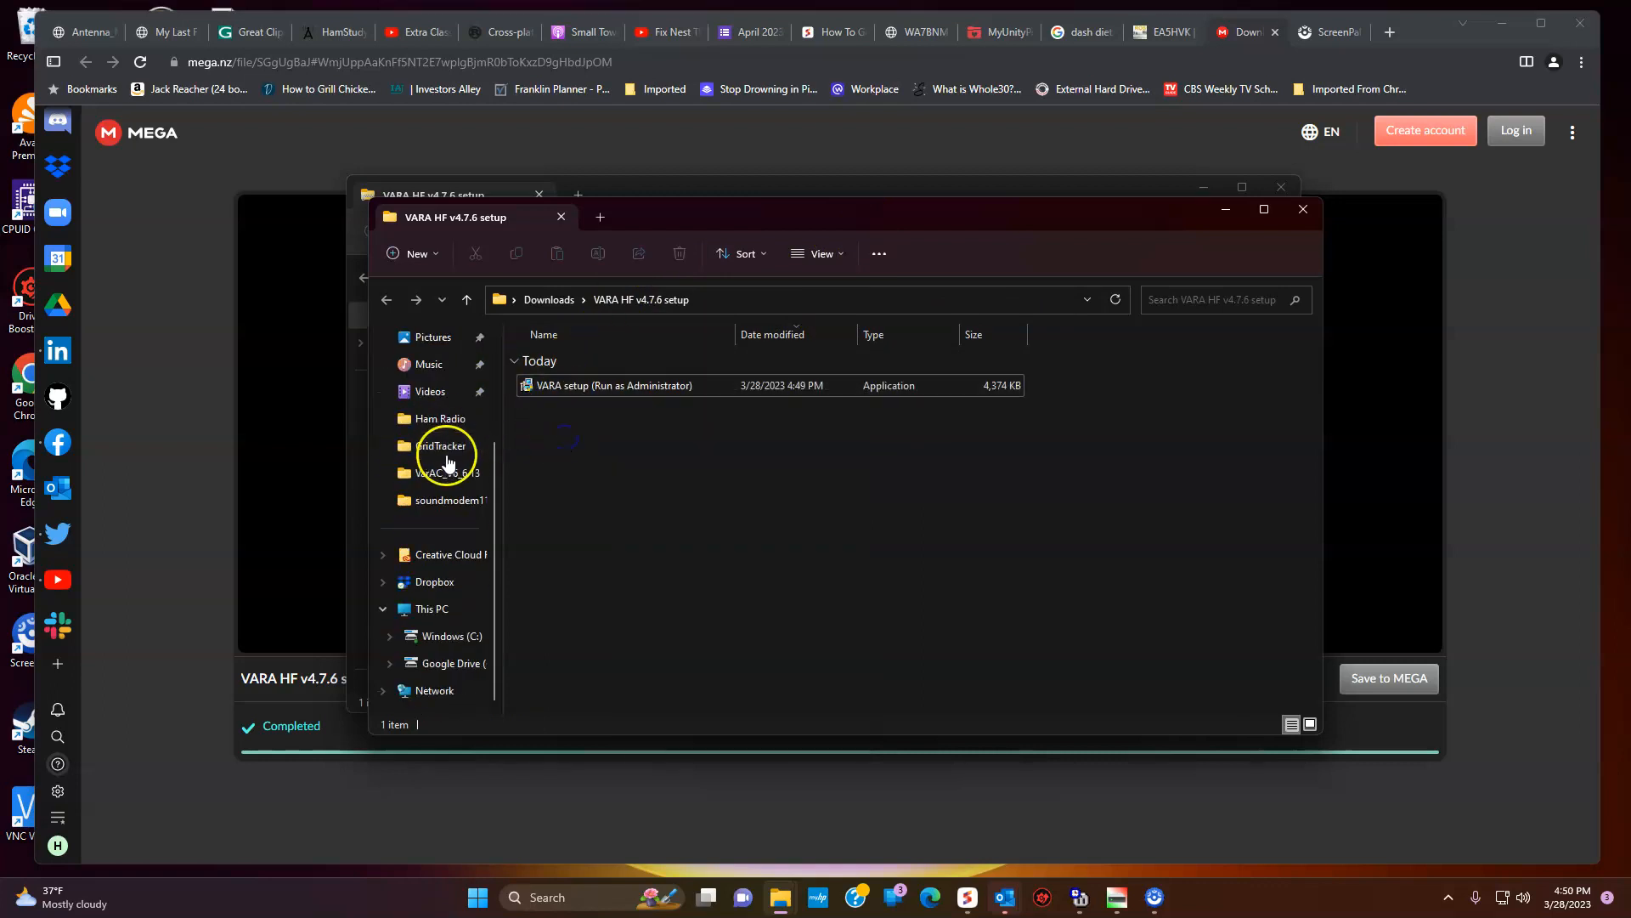
{"action": "left_click", "coordinate": [435, 638]}
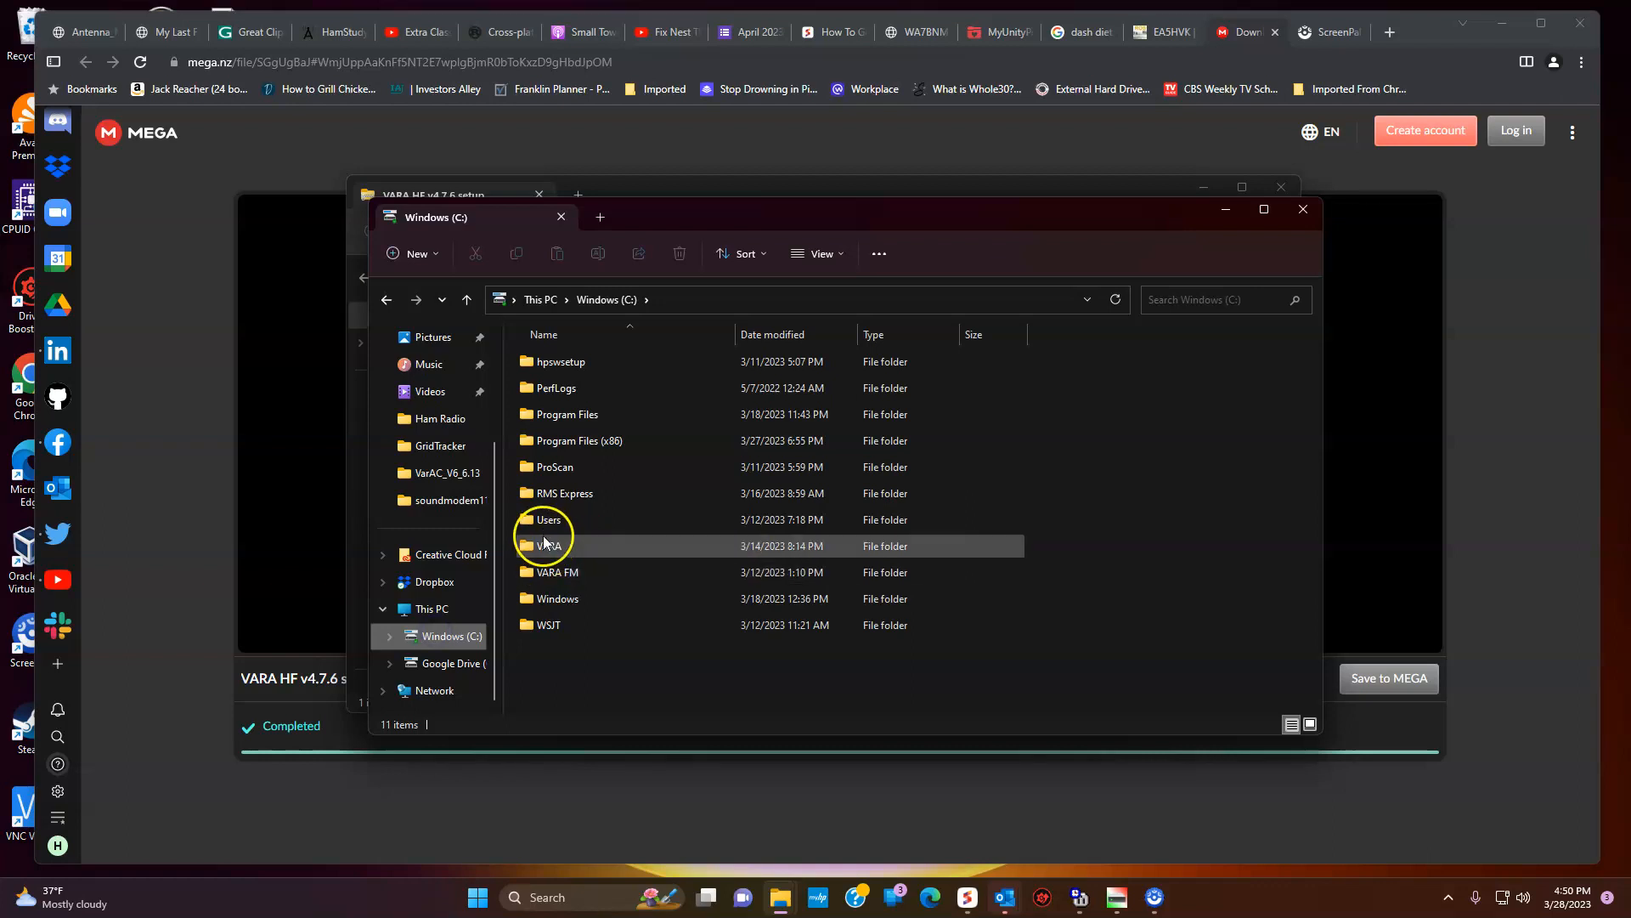
{"action": "left_click", "coordinate": [551, 577]}
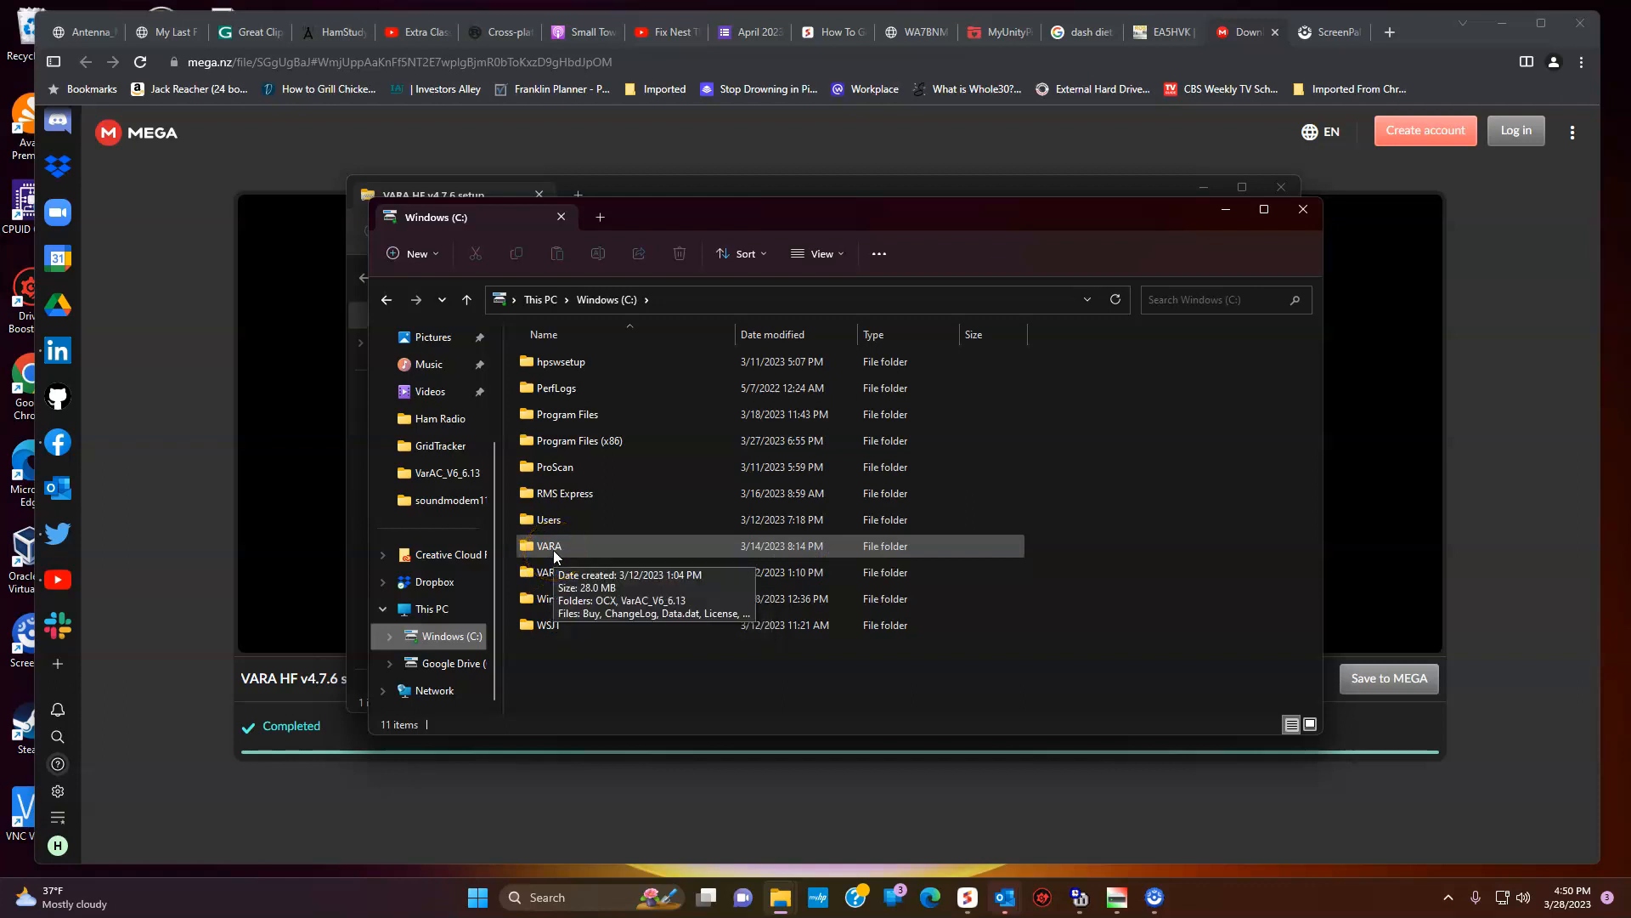
{"action": "left_click", "coordinate": [792, 149]}
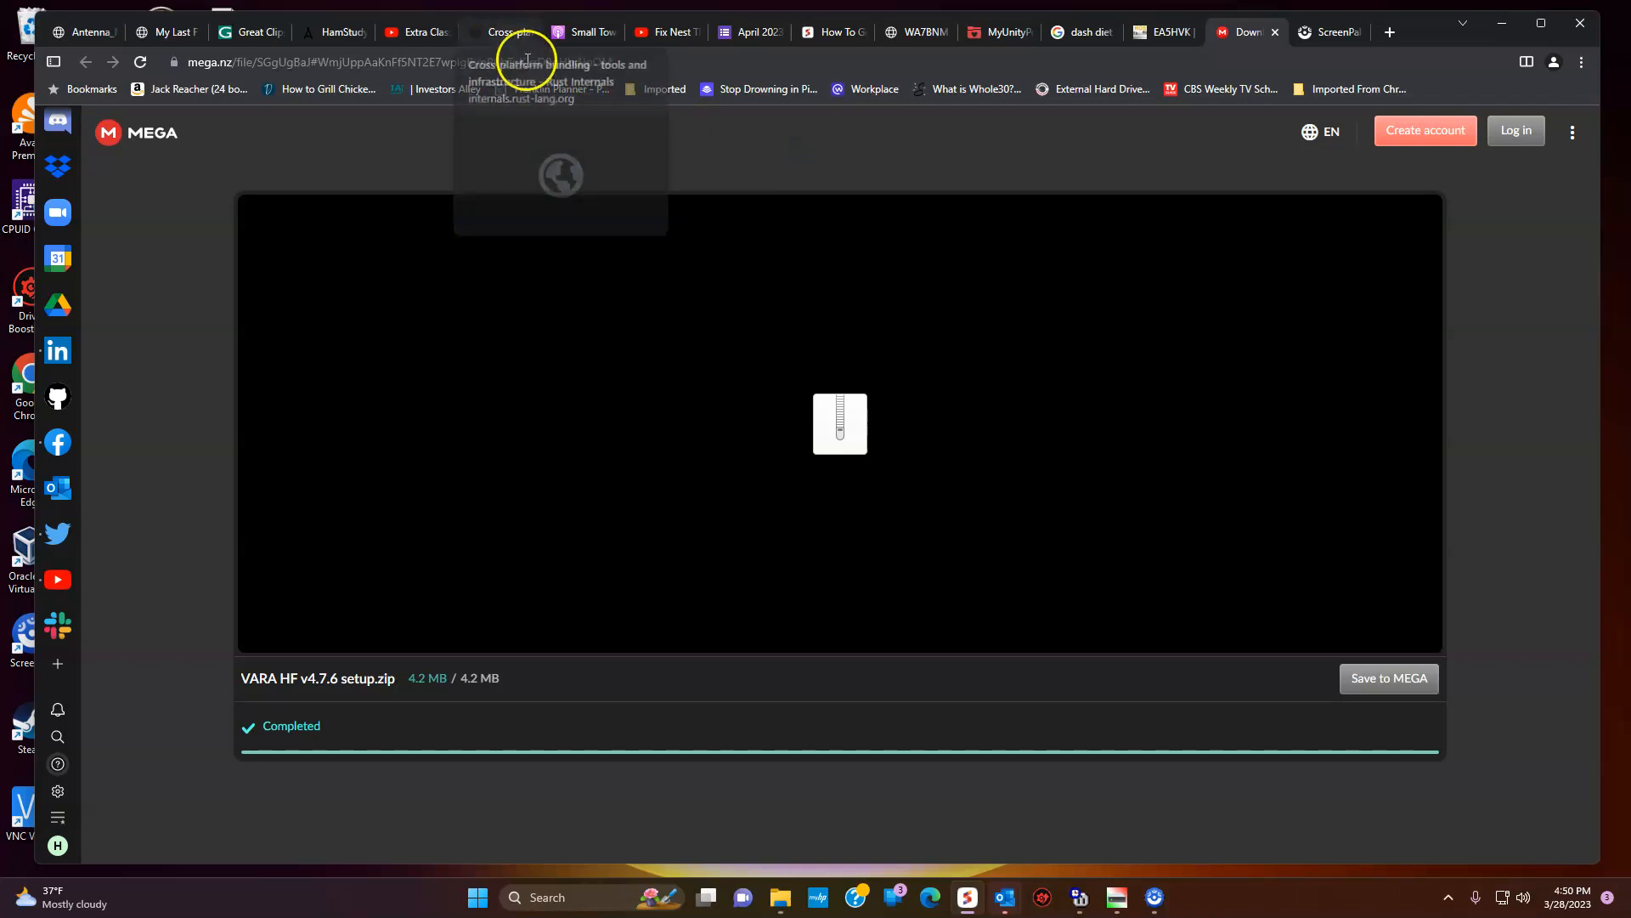
- Search the web for "soundmodem amateur radio" and open the UZ7HO Personal page result
{"action": "left_click", "coordinate": [528, 65]}
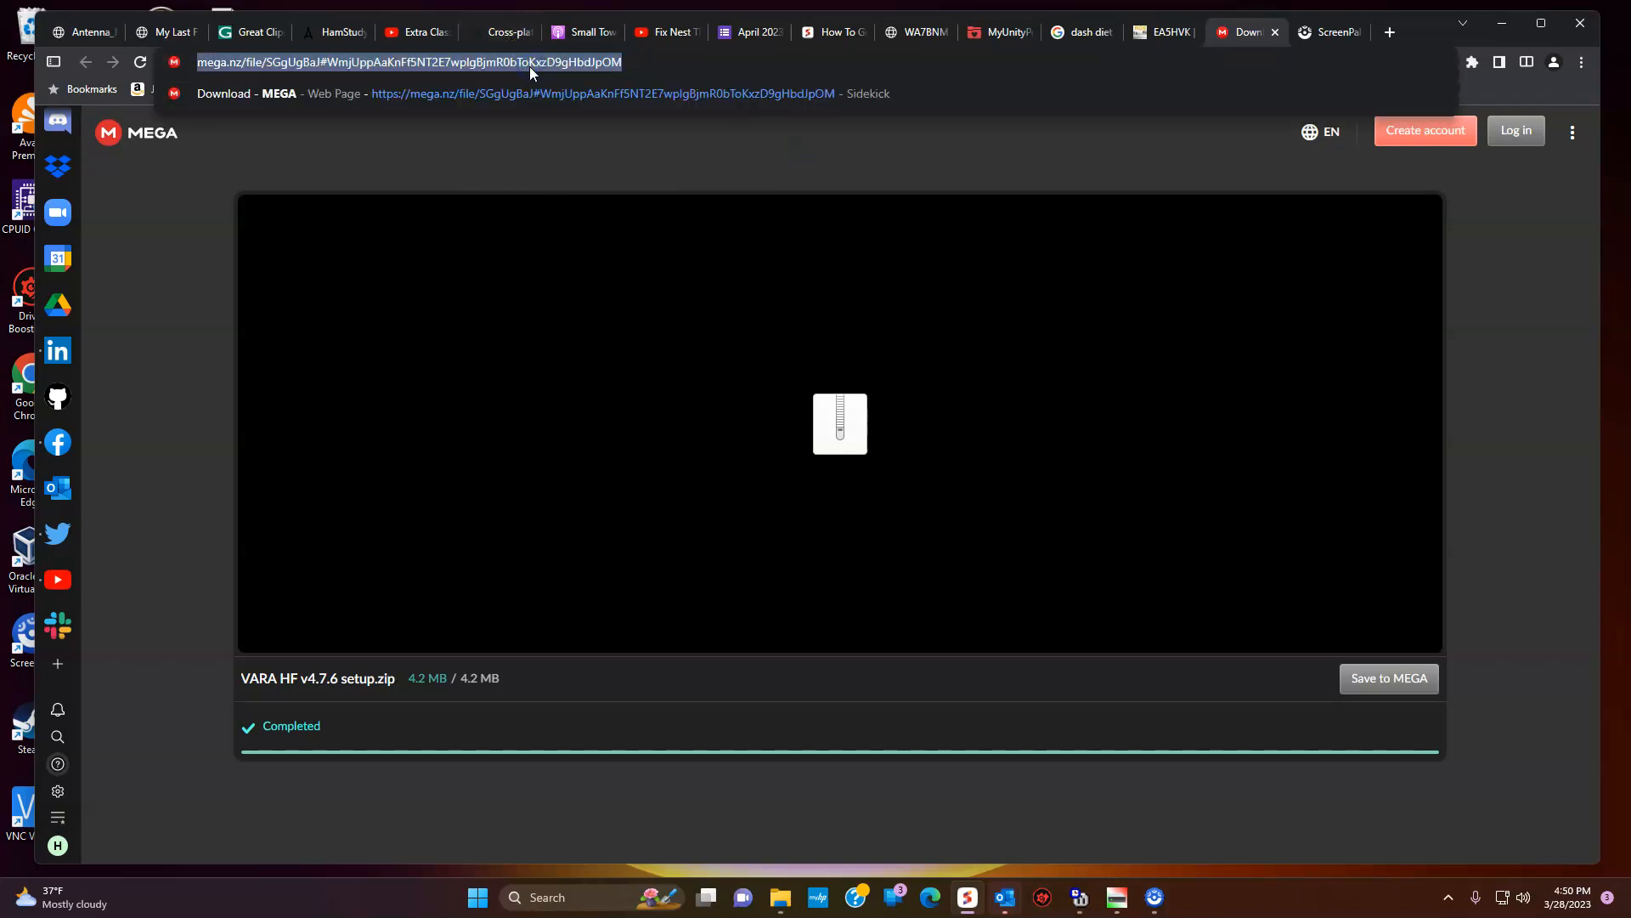
{"action": "type", "text": "soundmodem"}
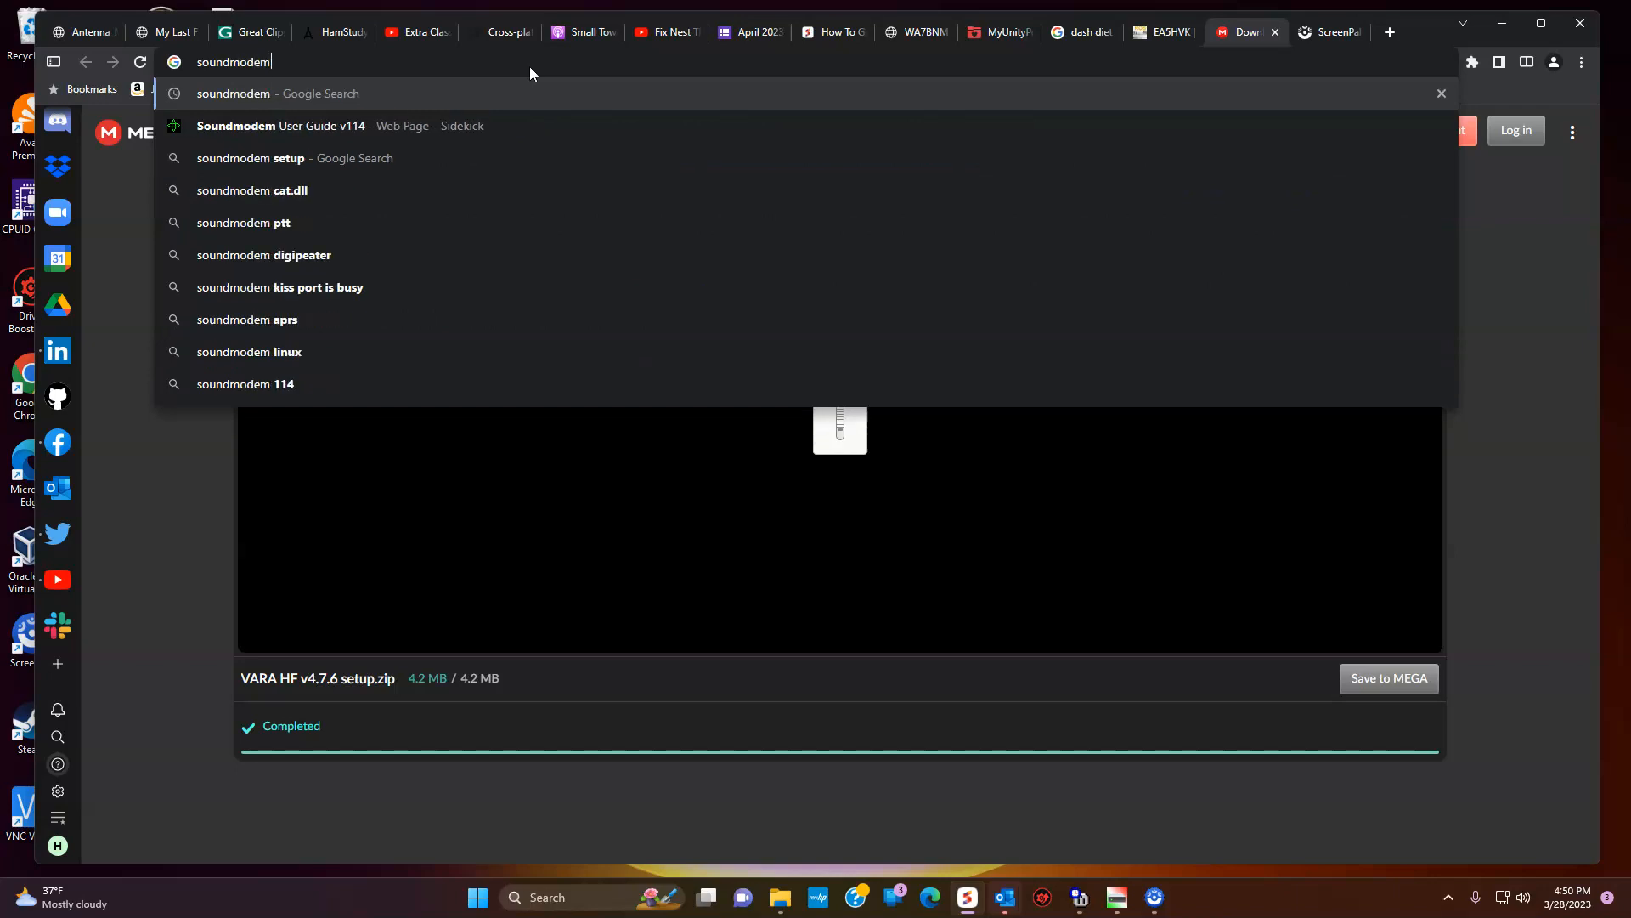
{"action": "type", "text": " amate"}
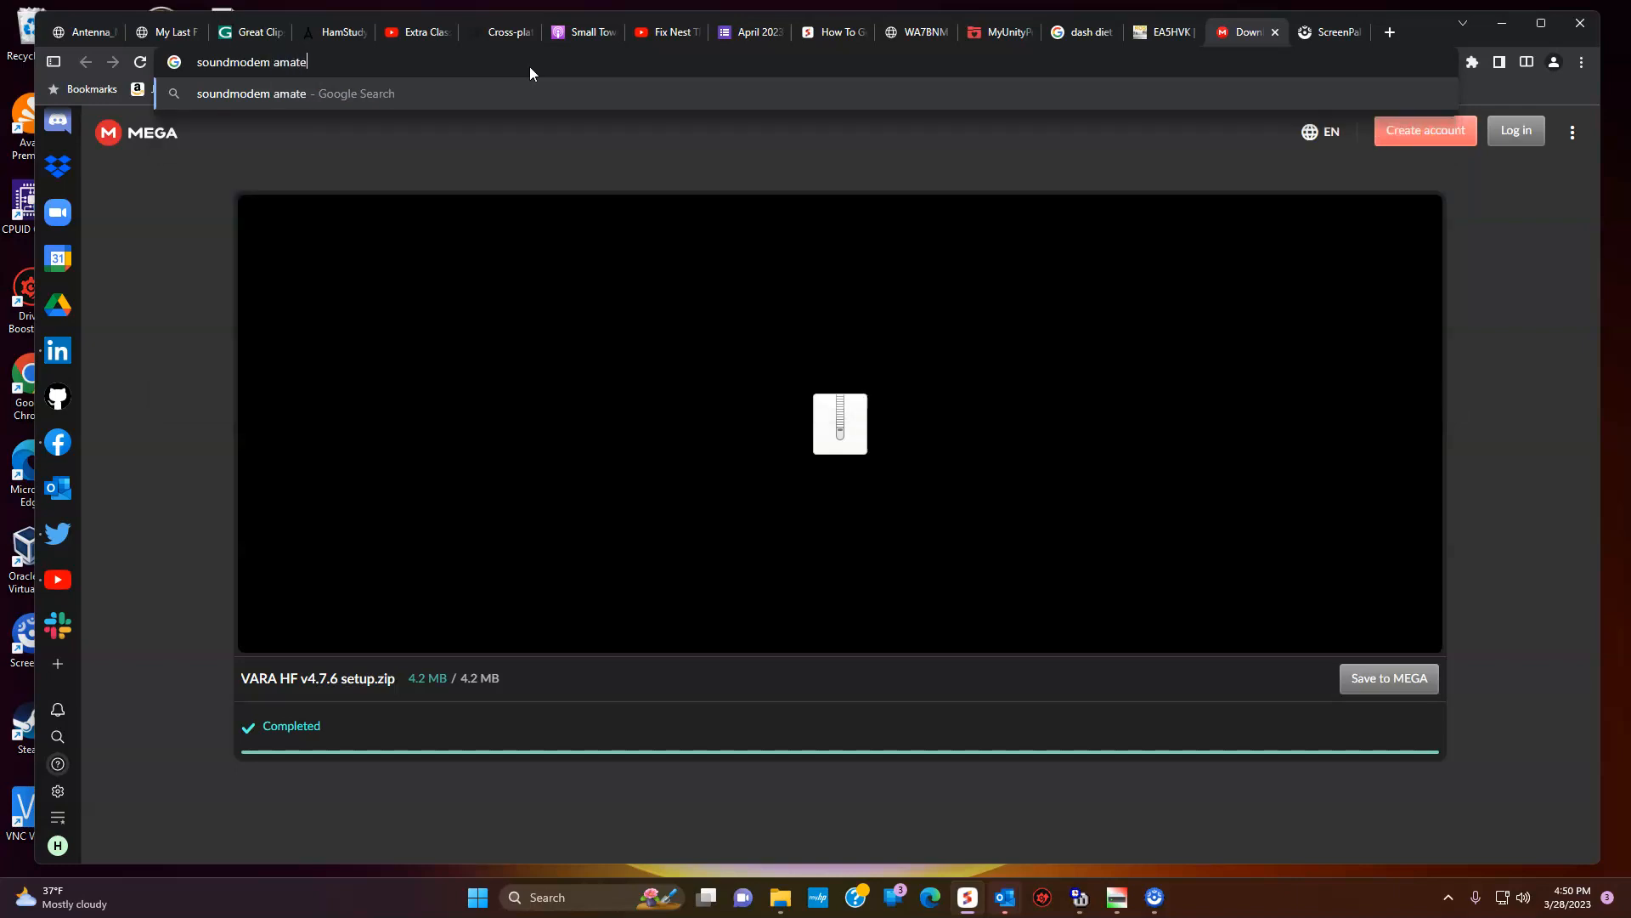
{"action": "type", "text": "ur radio"}
{"action": "key", "text": "Return"}
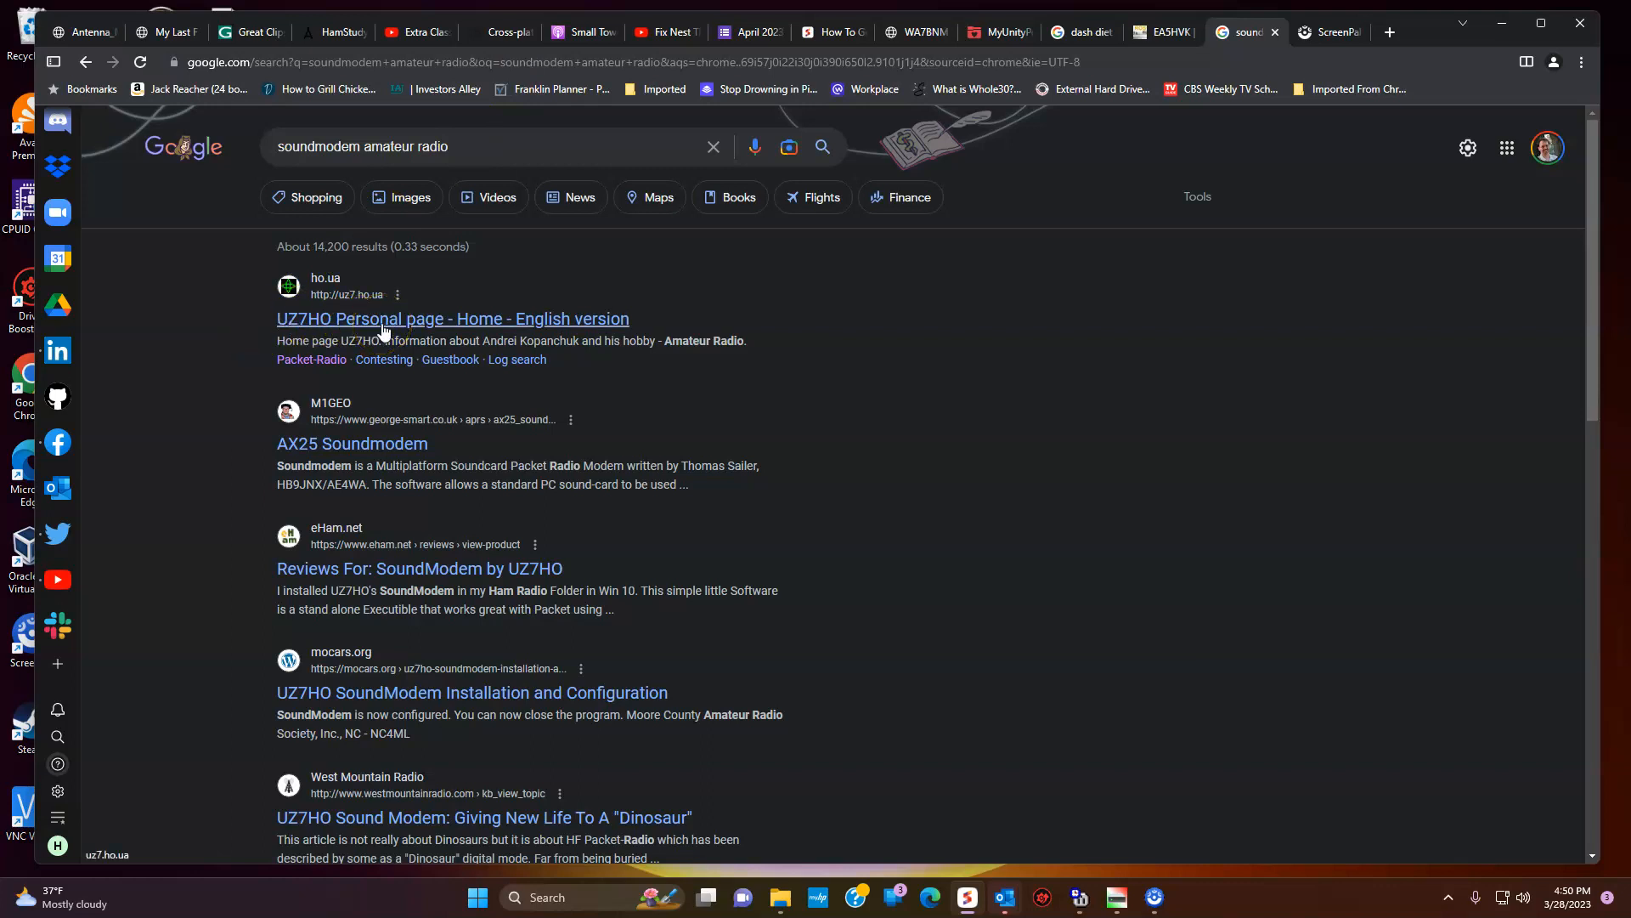
{"action": "right_click", "coordinate": [455, 323]}
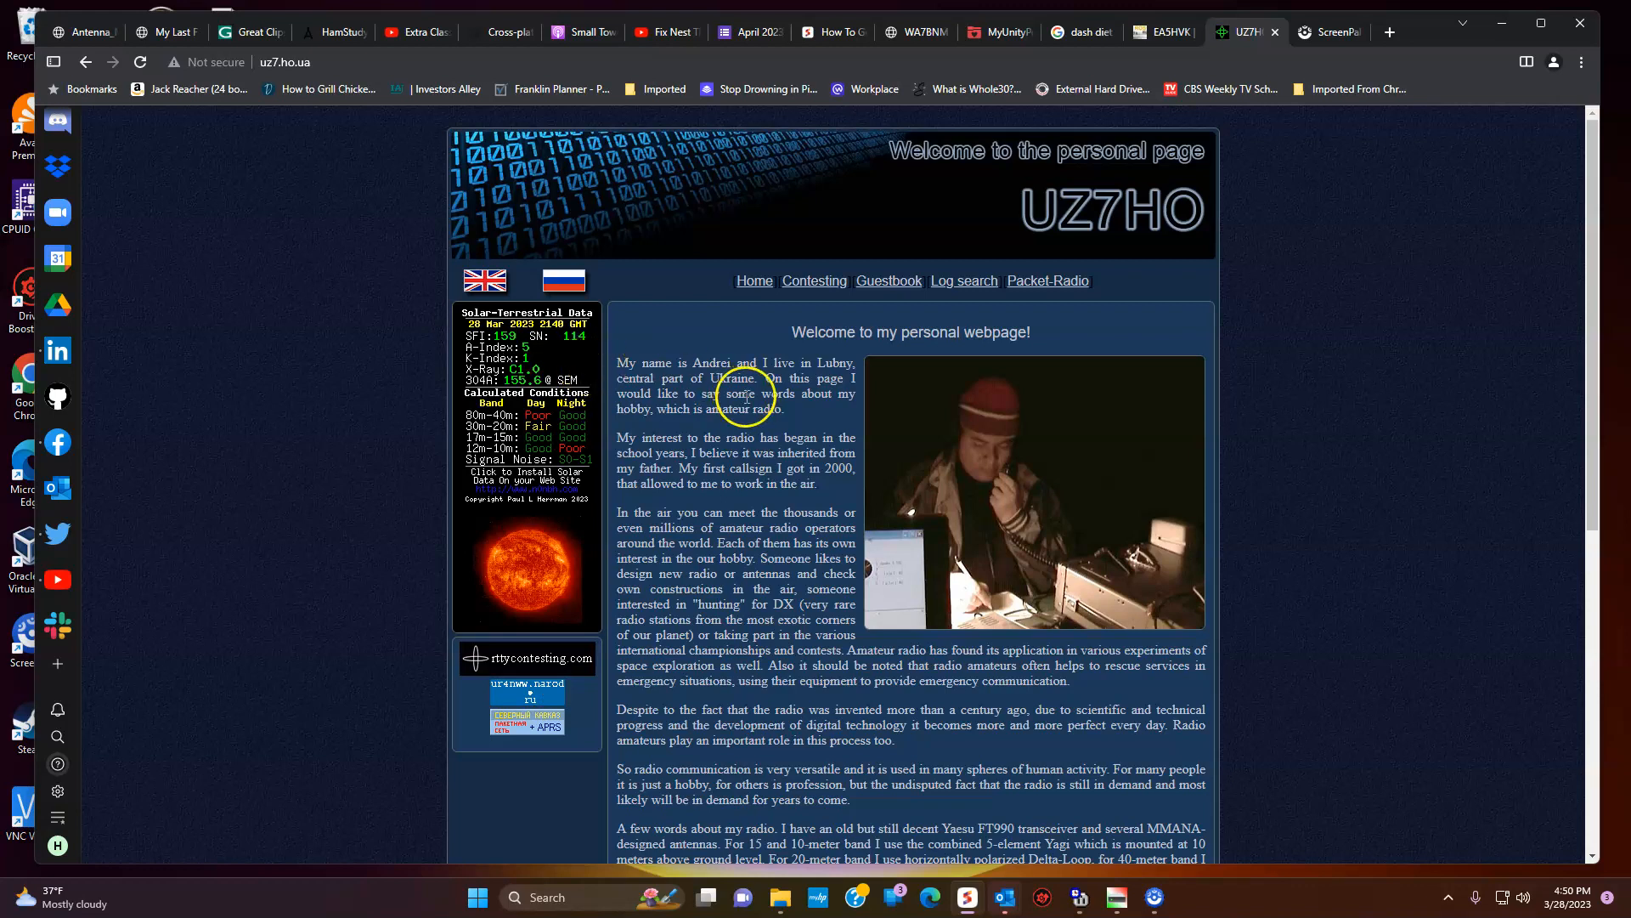
- Go to the UZ7HO site's Packet-Radio page and download soundmodem114.zip
{"action": "scroll", "coordinate": [751, 401], "scroll_direction": "down", "scroll_amount": 7}
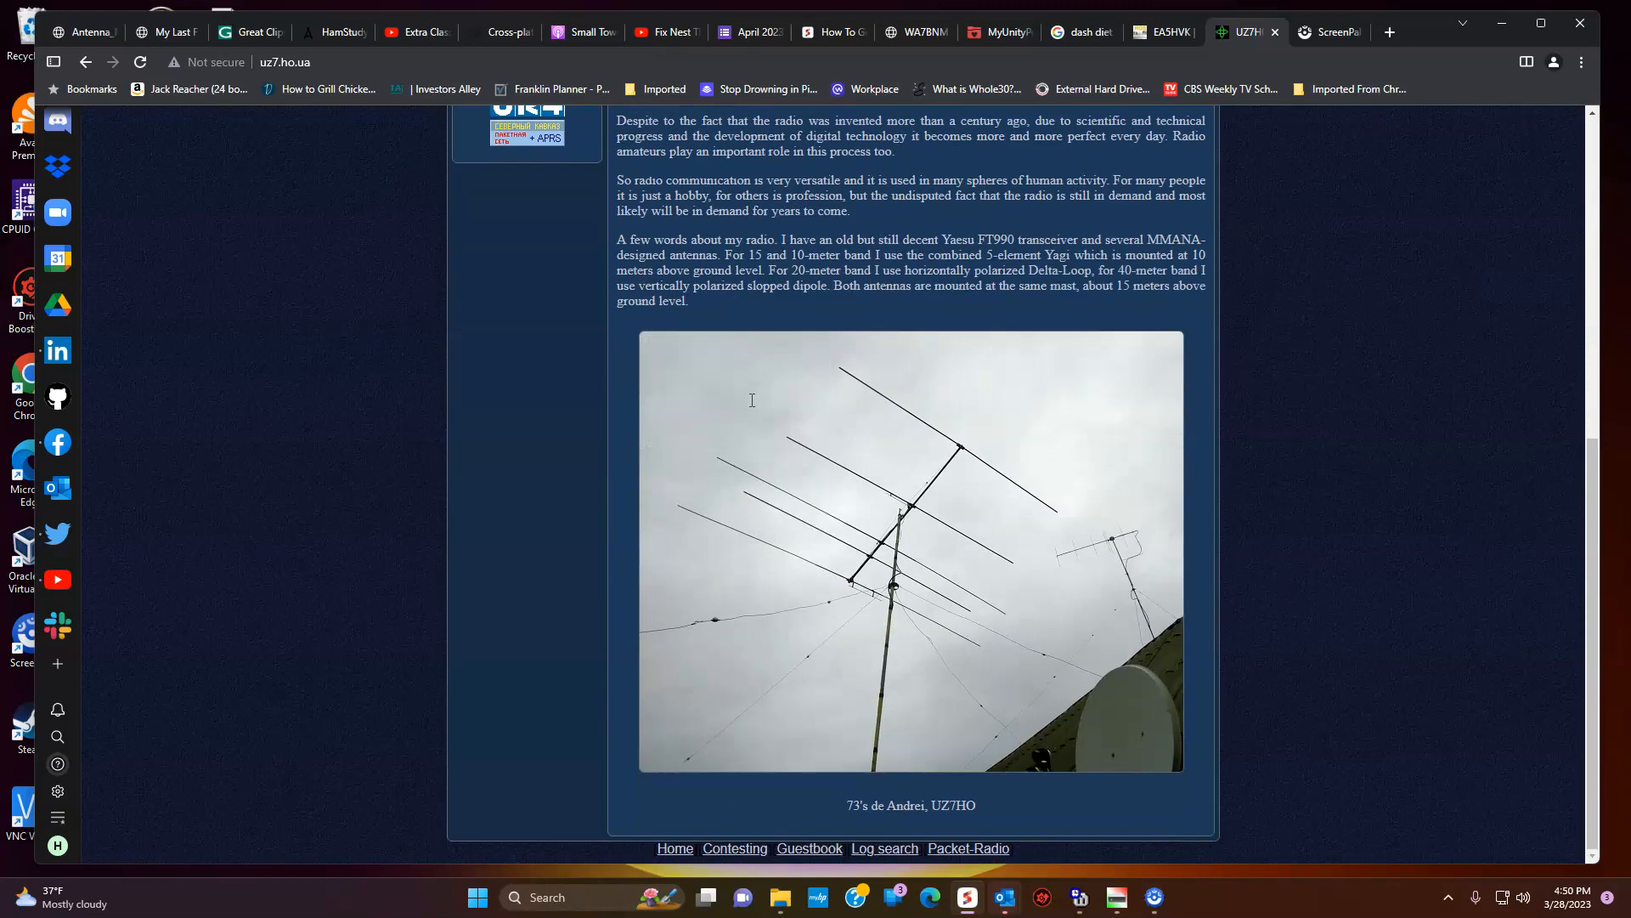
{"action": "scroll", "coordinate": [1187, 401], "scroll_direction": "up", "scroll_amount": 5}
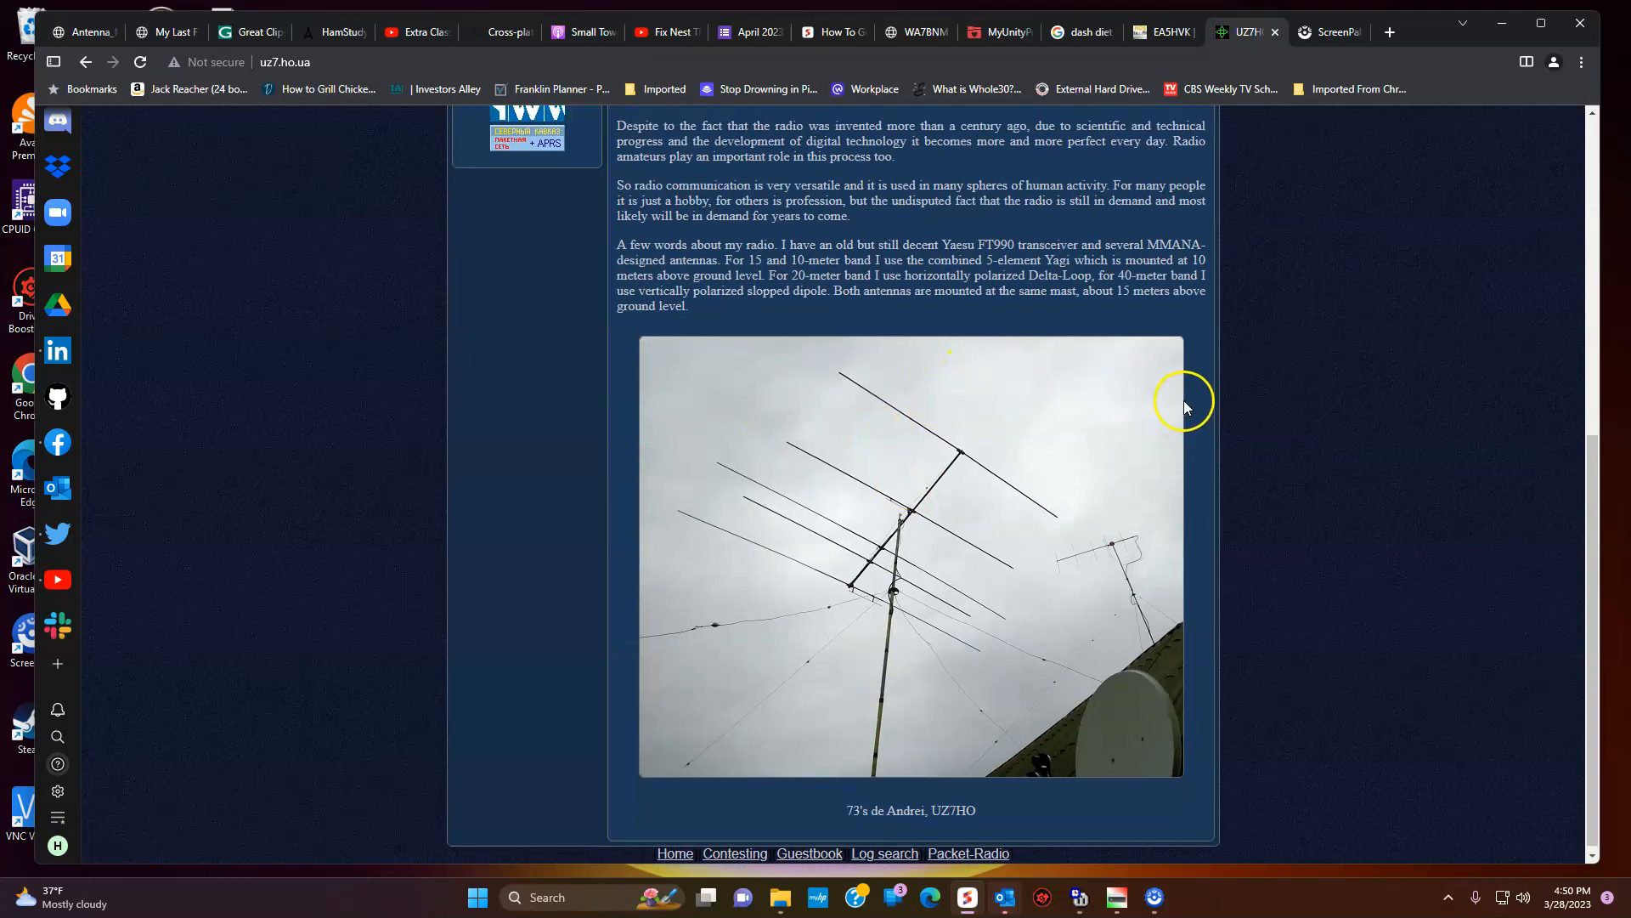
{"action": "scroll", "coordinate": [1145, 426], "scroll_direction": "up", "scroll_amount": 2}
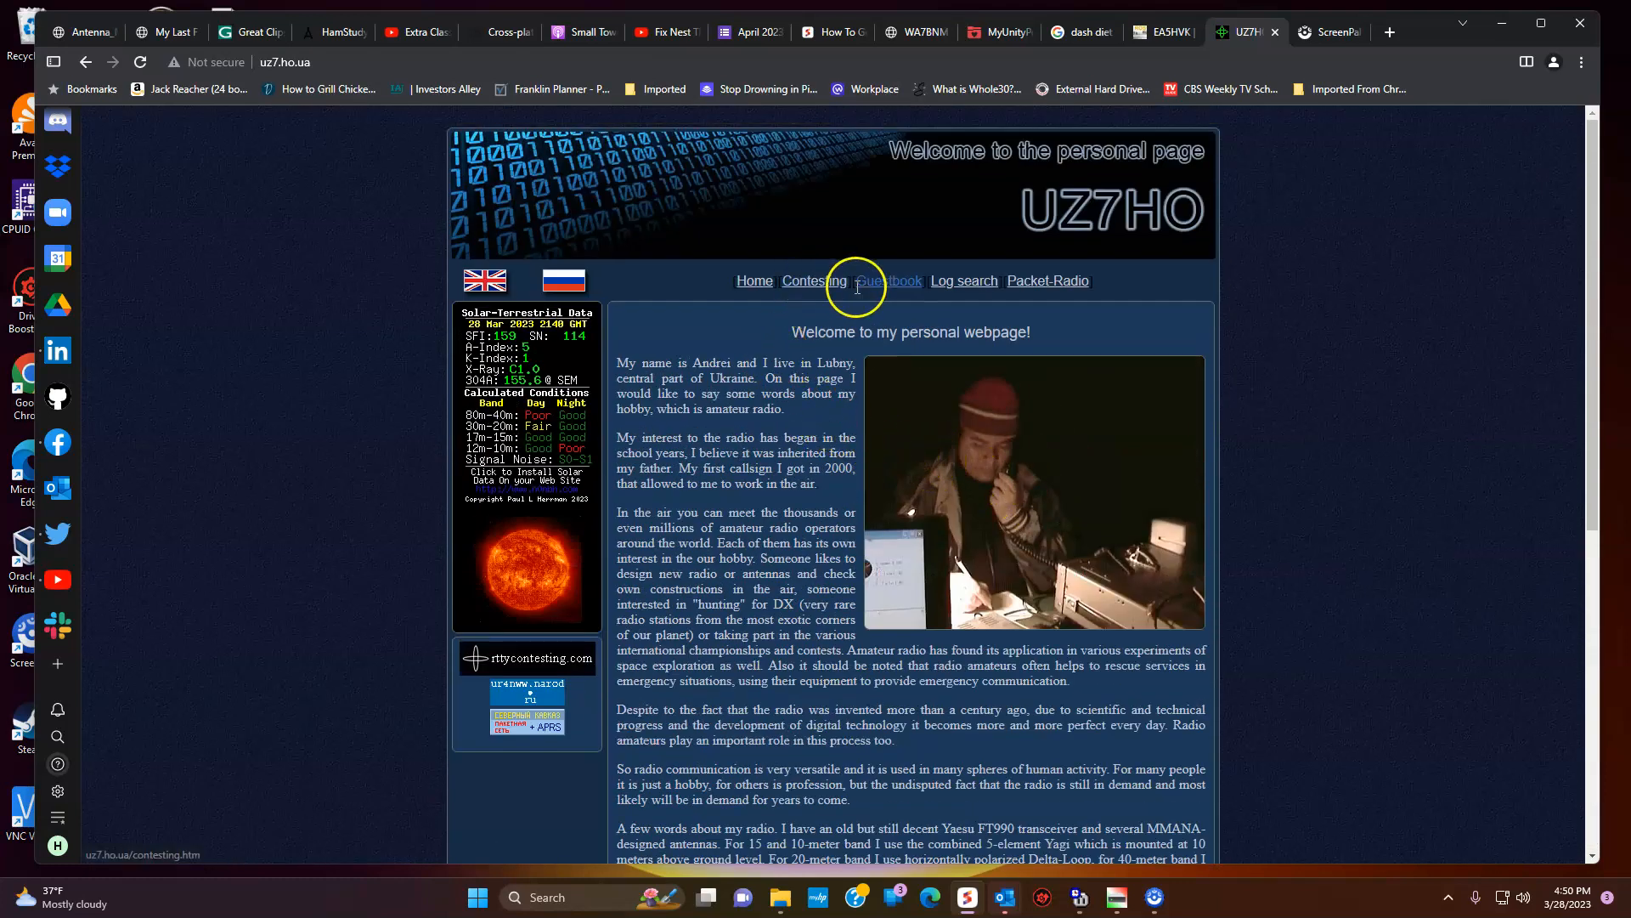
{"action": "left_click", "coordinate": [1035, 288]}
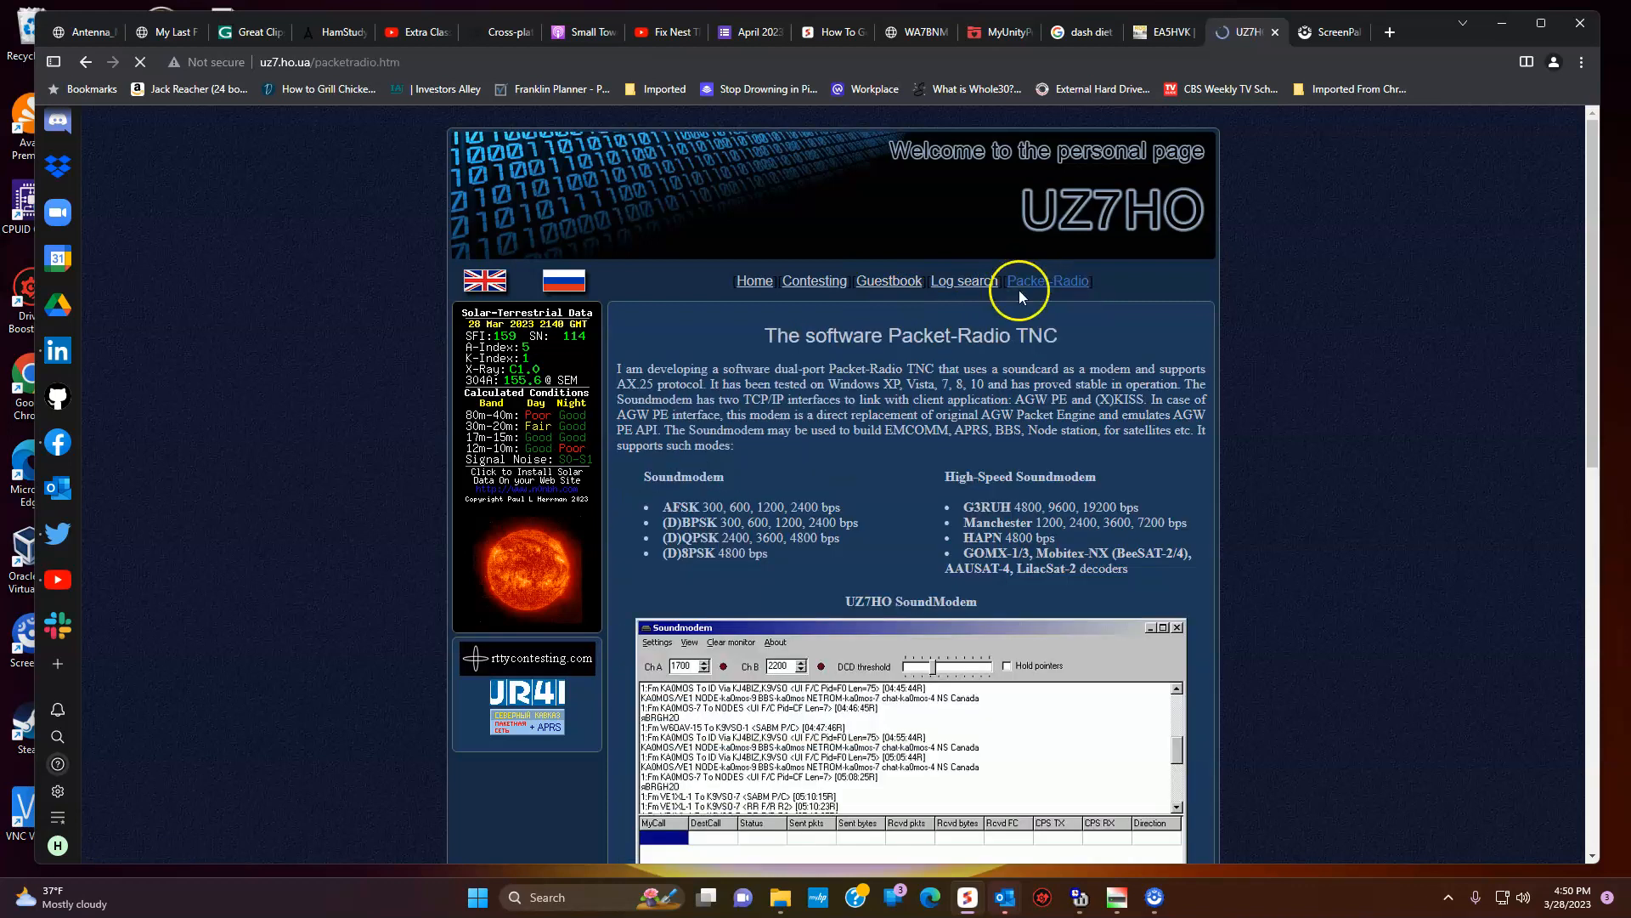
{"action": "scroll", "coordinate": [845, 367], "scroll_direction": "down", "scroll_amount": 8}
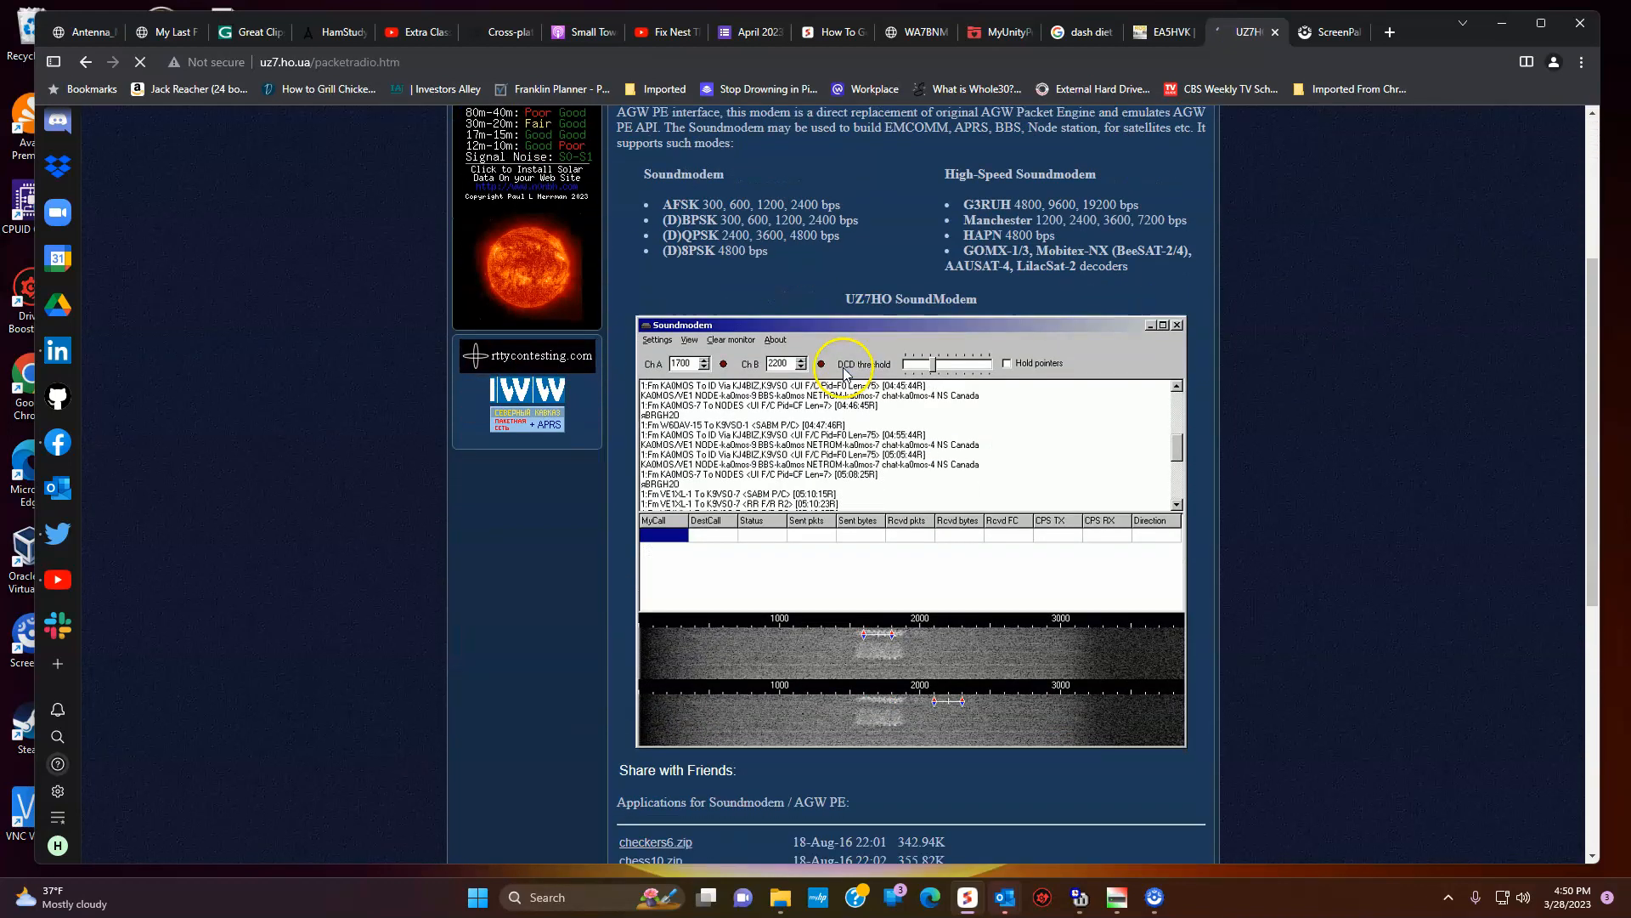
{"action": "scroll", "coordinate": [843, 367], "scroll_direction": "down", "scroll_amount": 1}
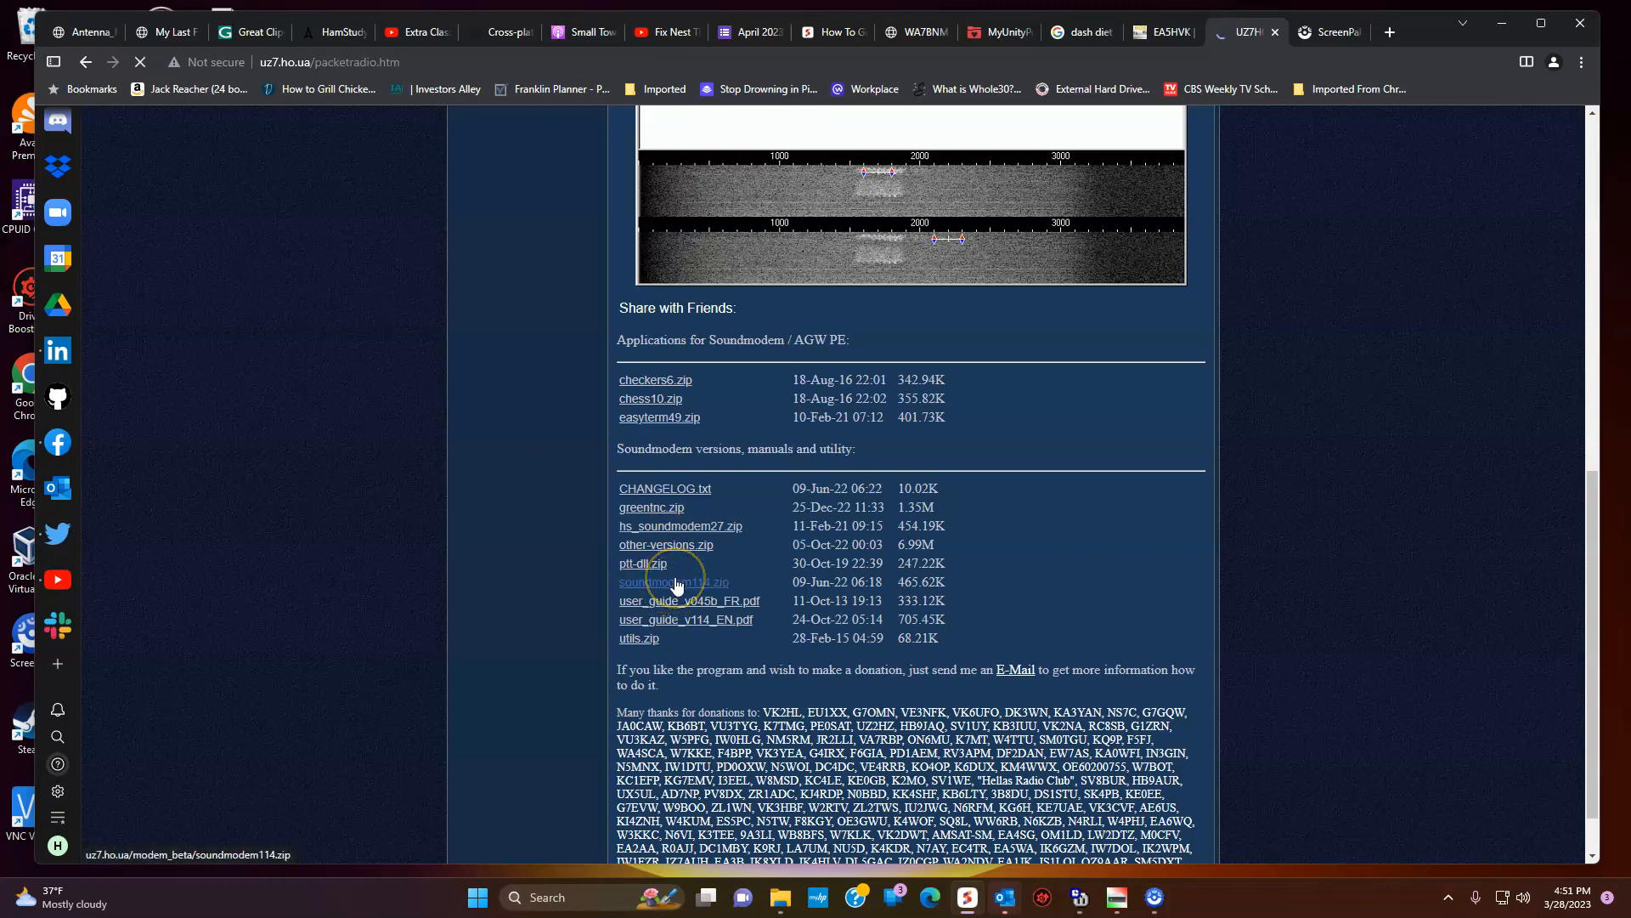
{"action": "left_click", "coordinate": [711, 591]}
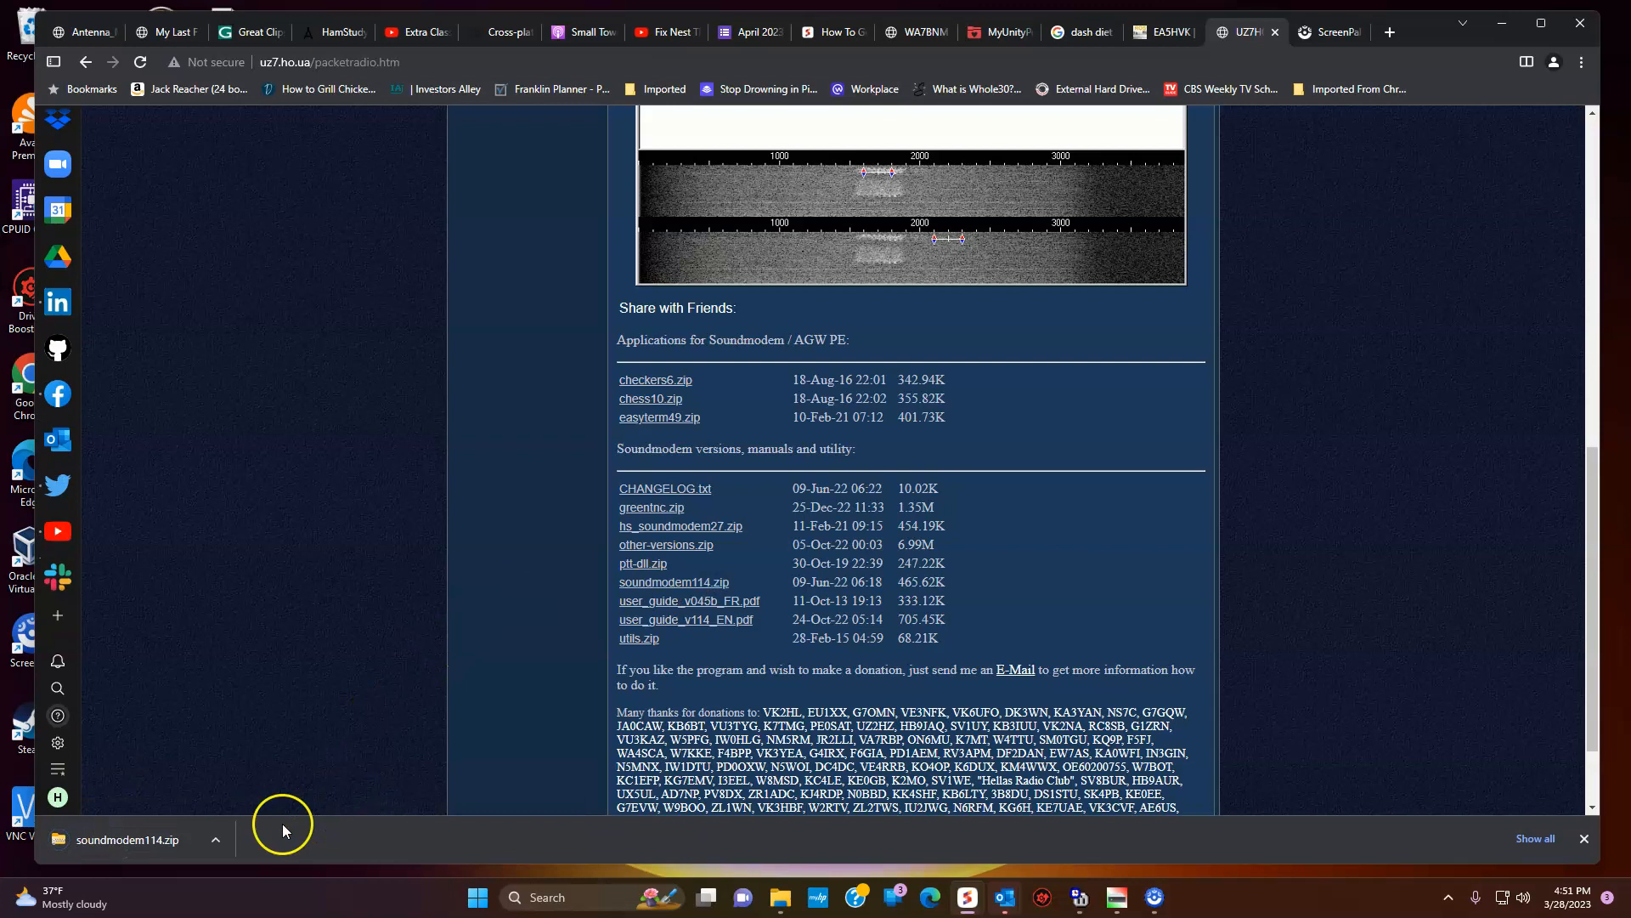
- Try to extract soundmodem114.zip with the VARA FM folder on the Windows (C:) drive as destination
{"action": "left_click", "coordinate": [136, 860]}
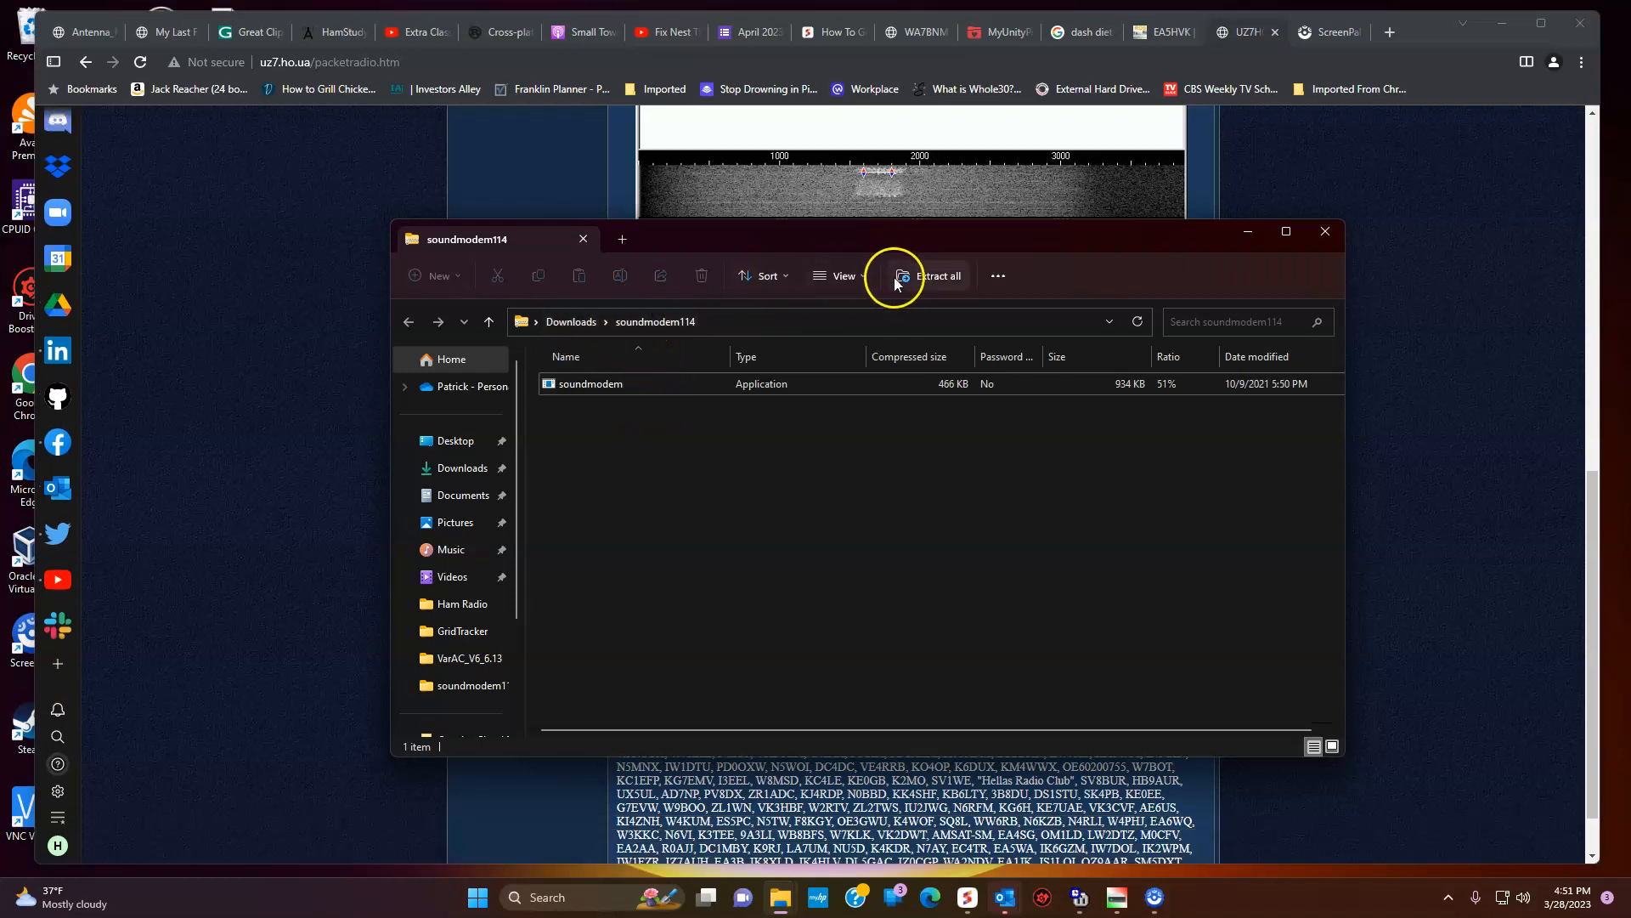
{"action": "left_click", "coordinate": [929, 276]}
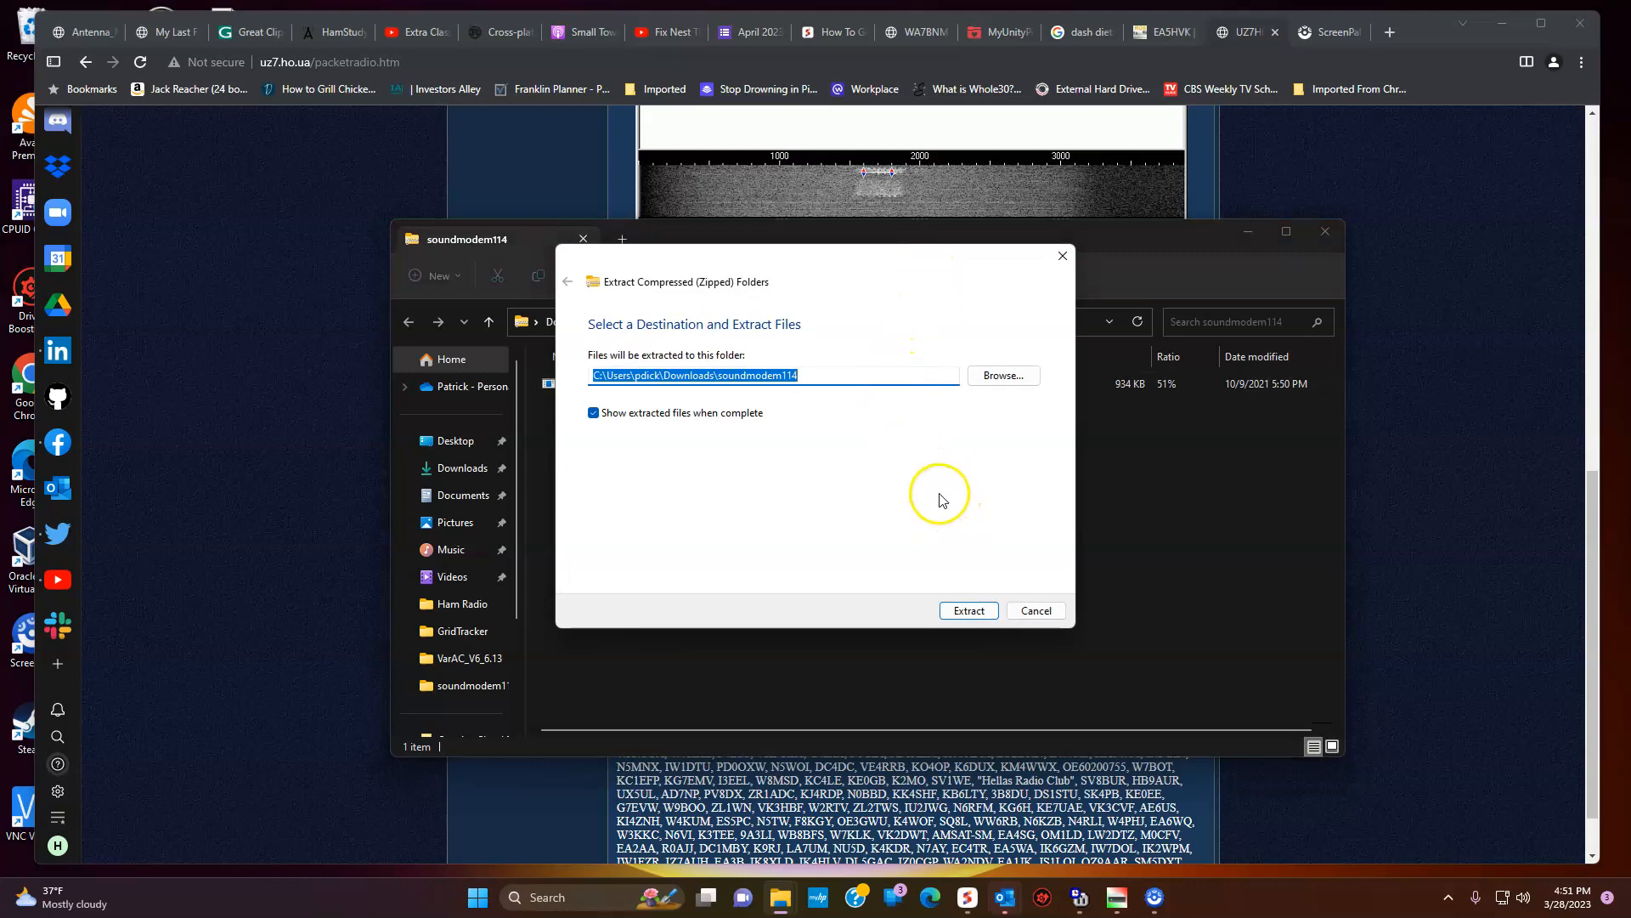
{"action": "left_click", "coordinate": [990, 374]}
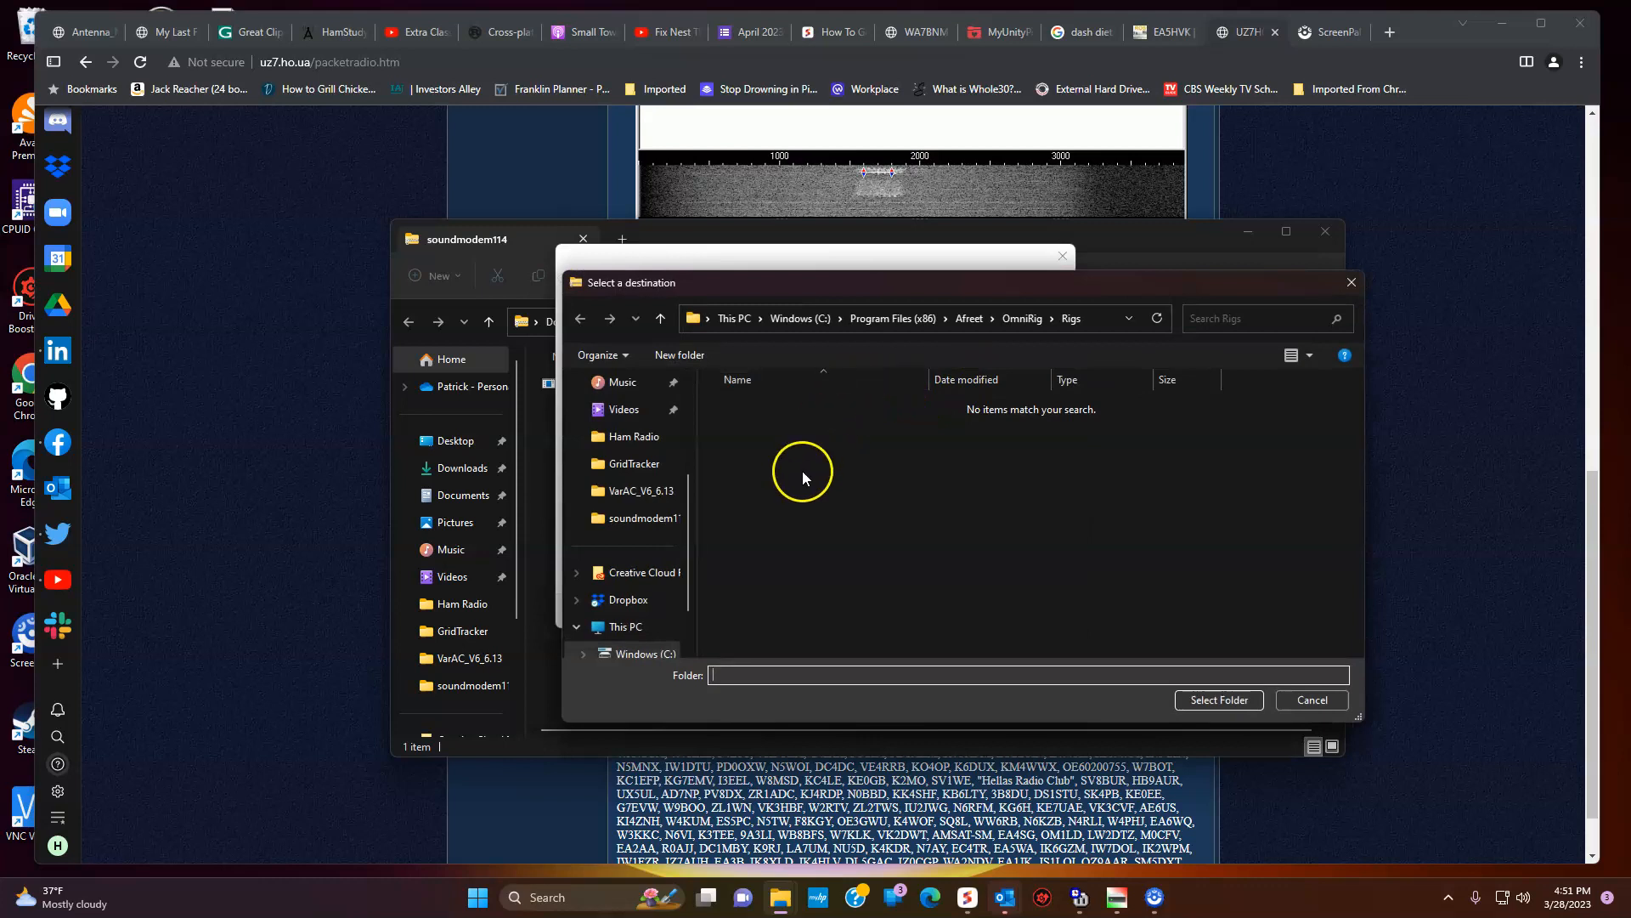
{"action": "scroll", "coordinate": [646, 523], "scroll_direction": "down", "scroll_amount": 3}
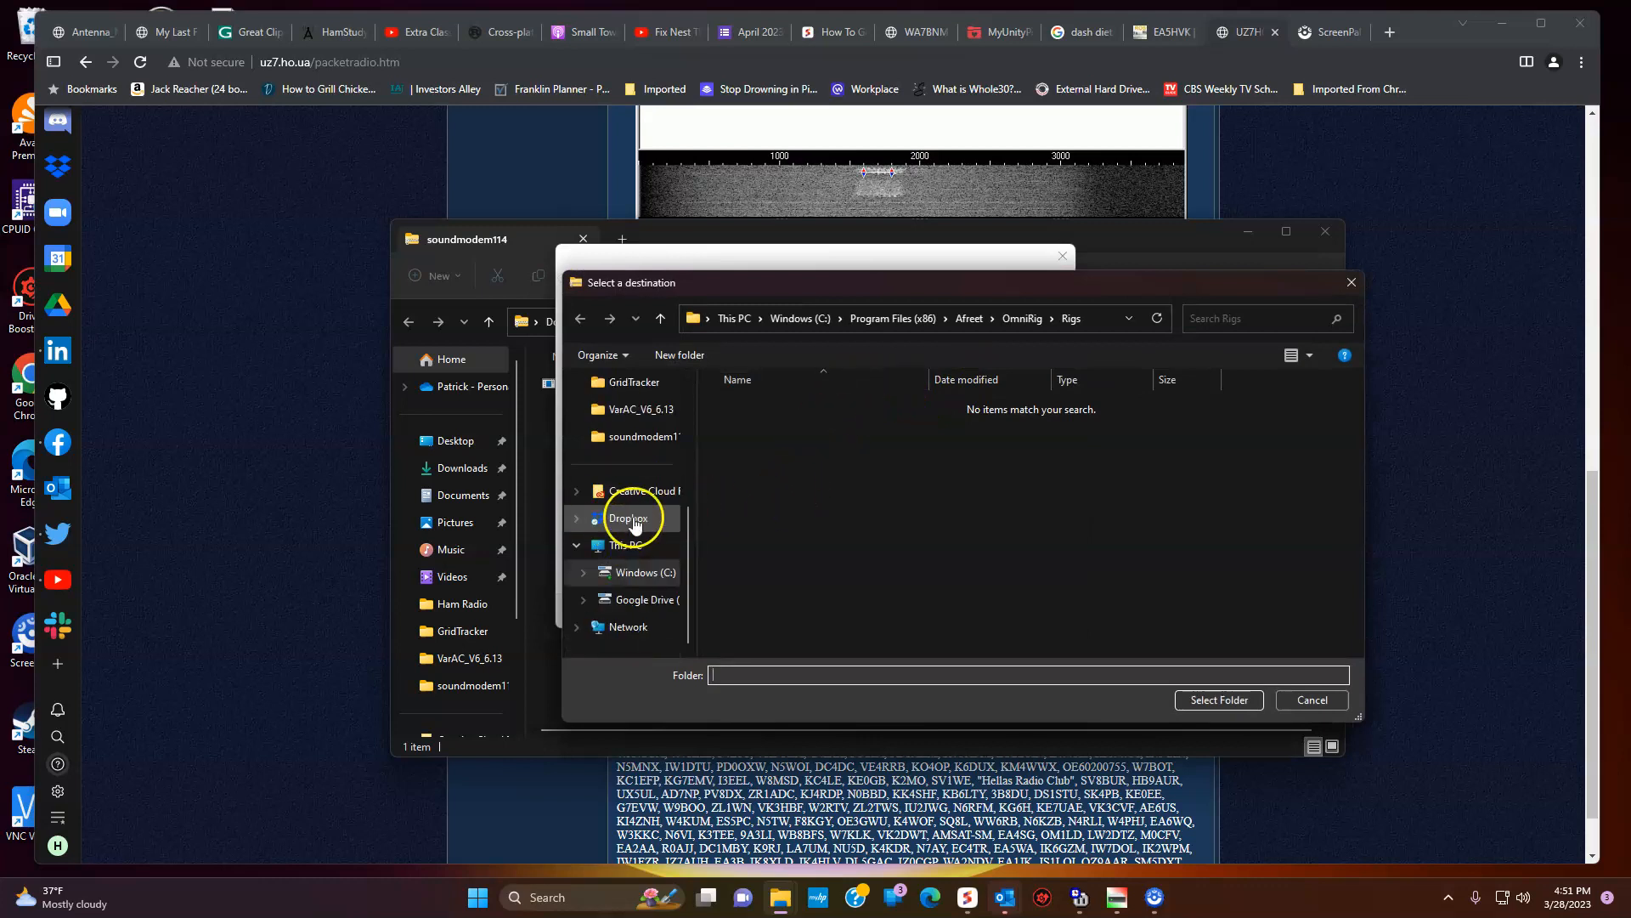
{"action": "left_click", "coordinate": [625, 580]}
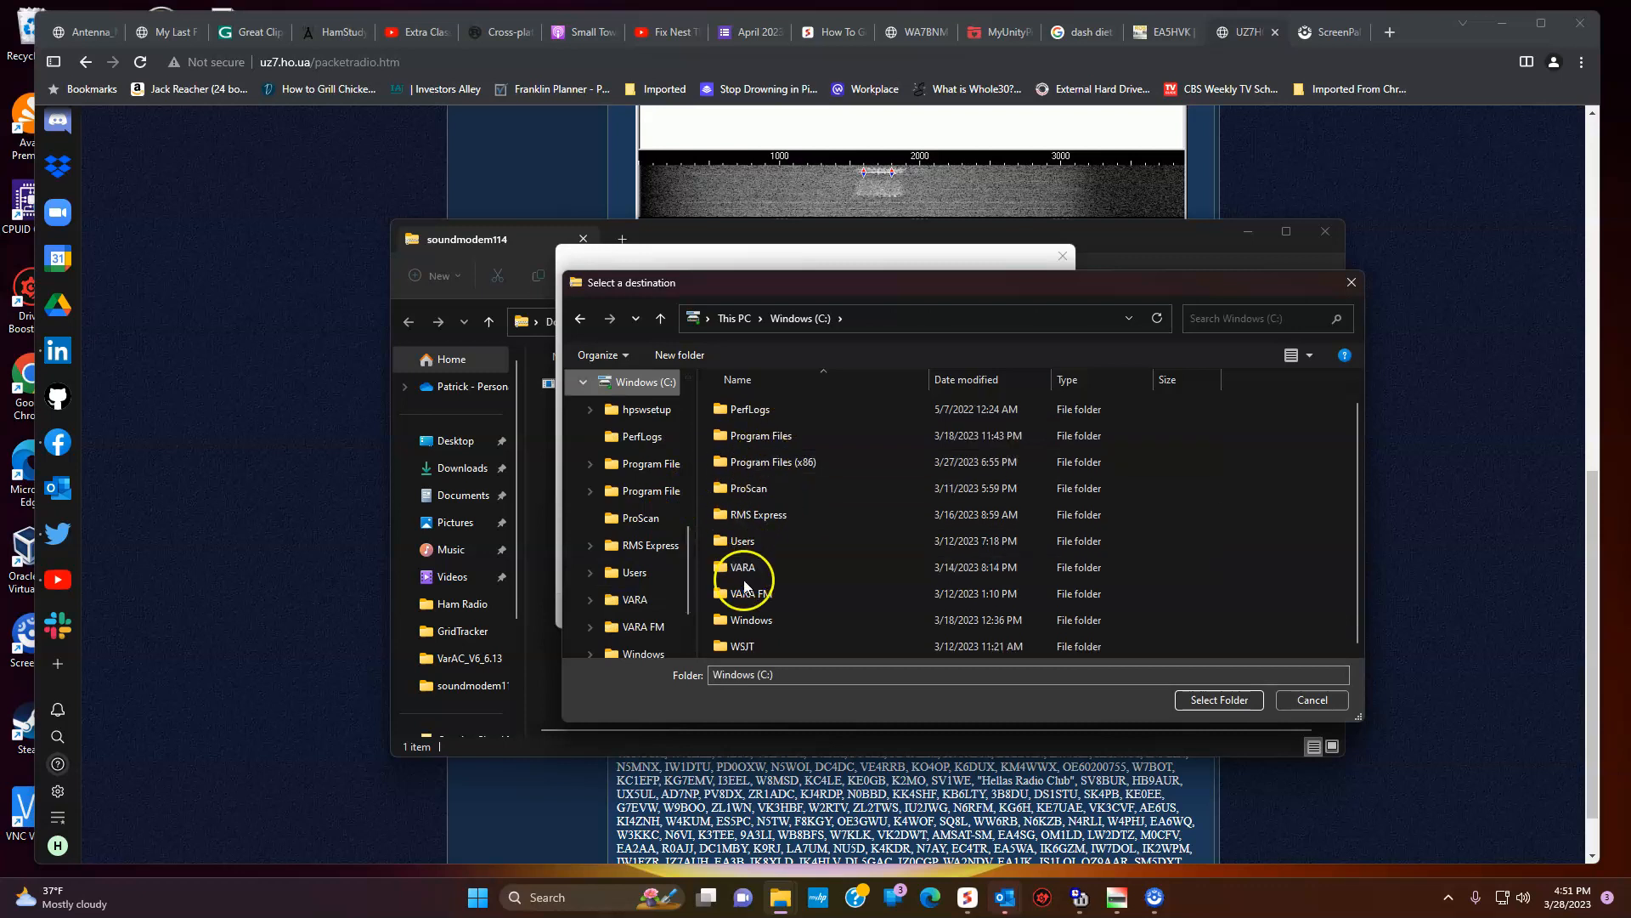
{"action": "double_click", "coordinate": [736, 605]}
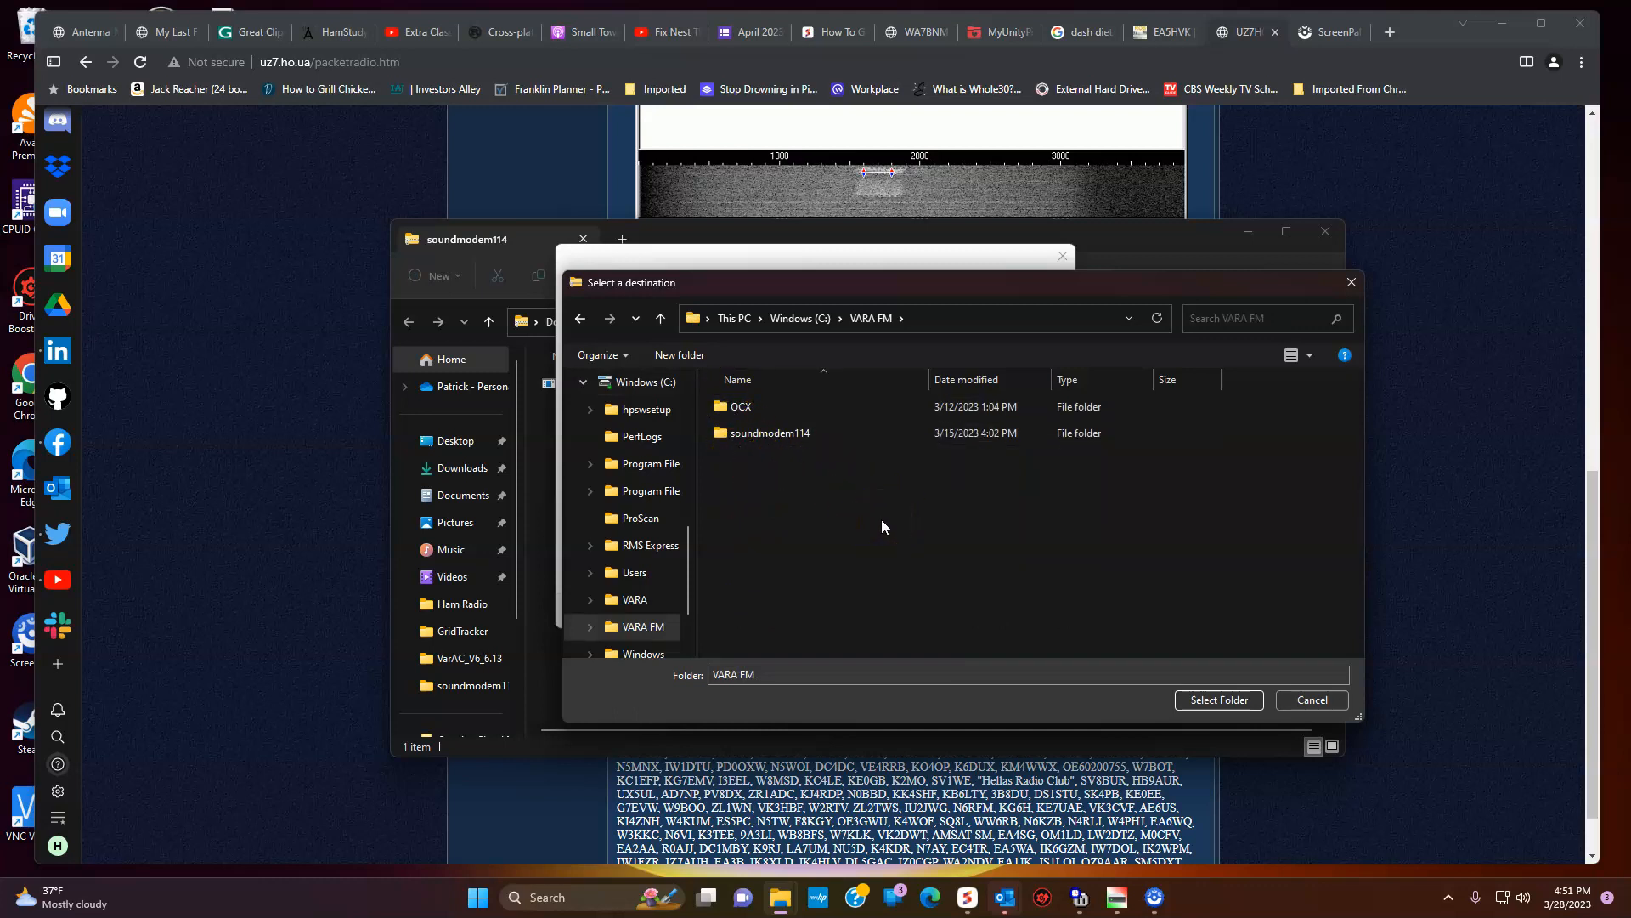
{"action": "left_click", "coordinate": [1315, 698]}
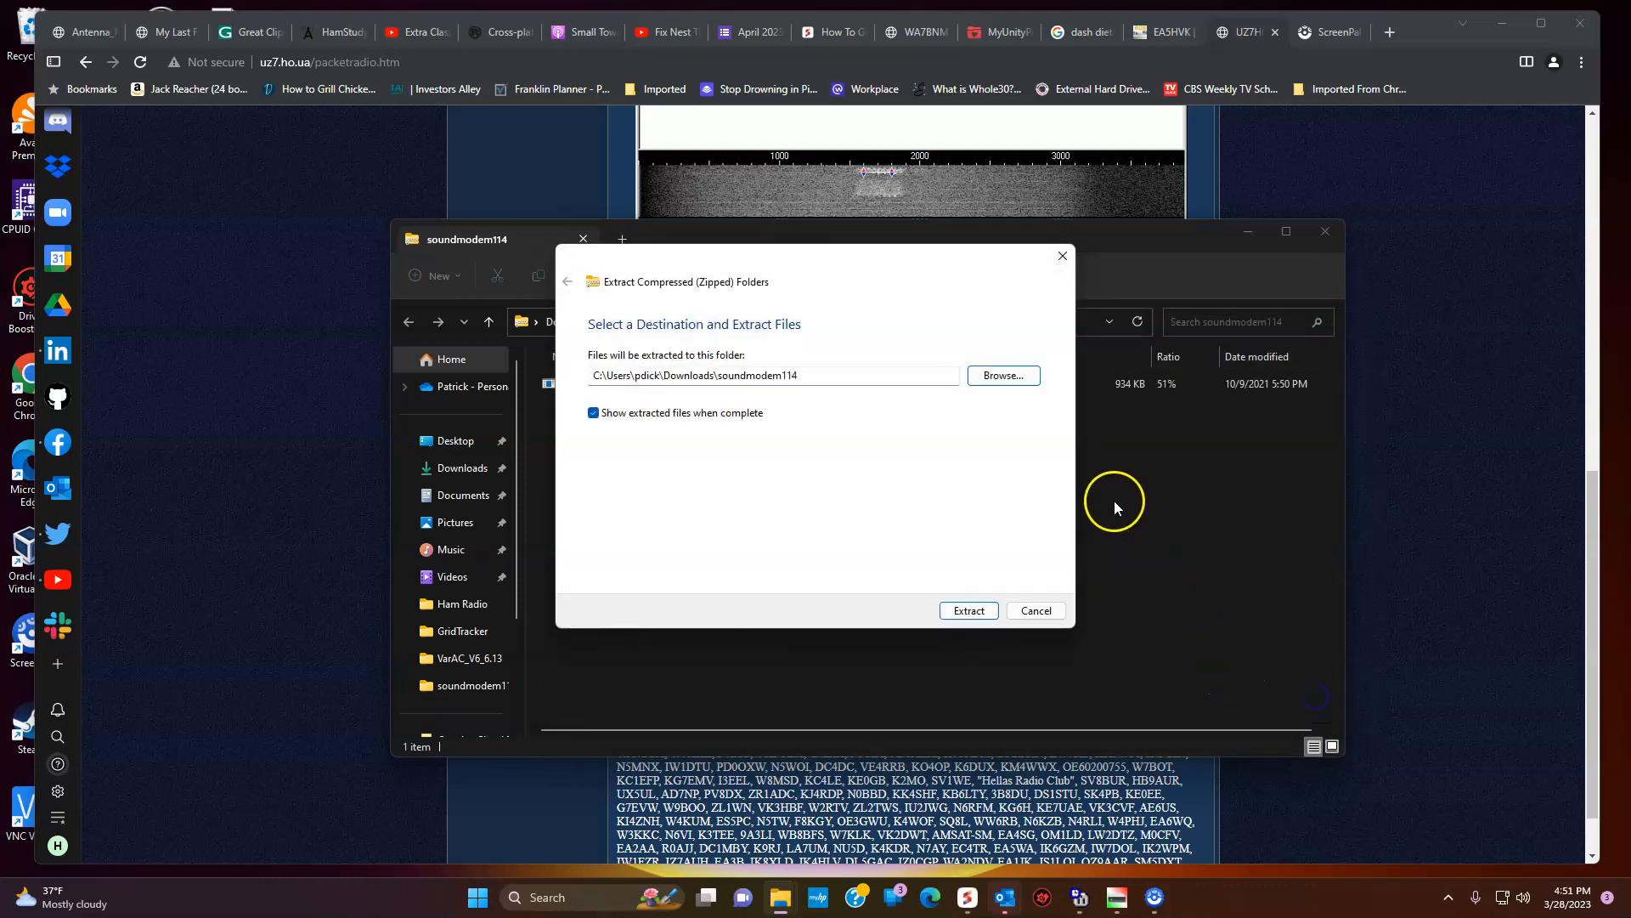
{"action": "left_click", "coordinate": [1036, 610]}
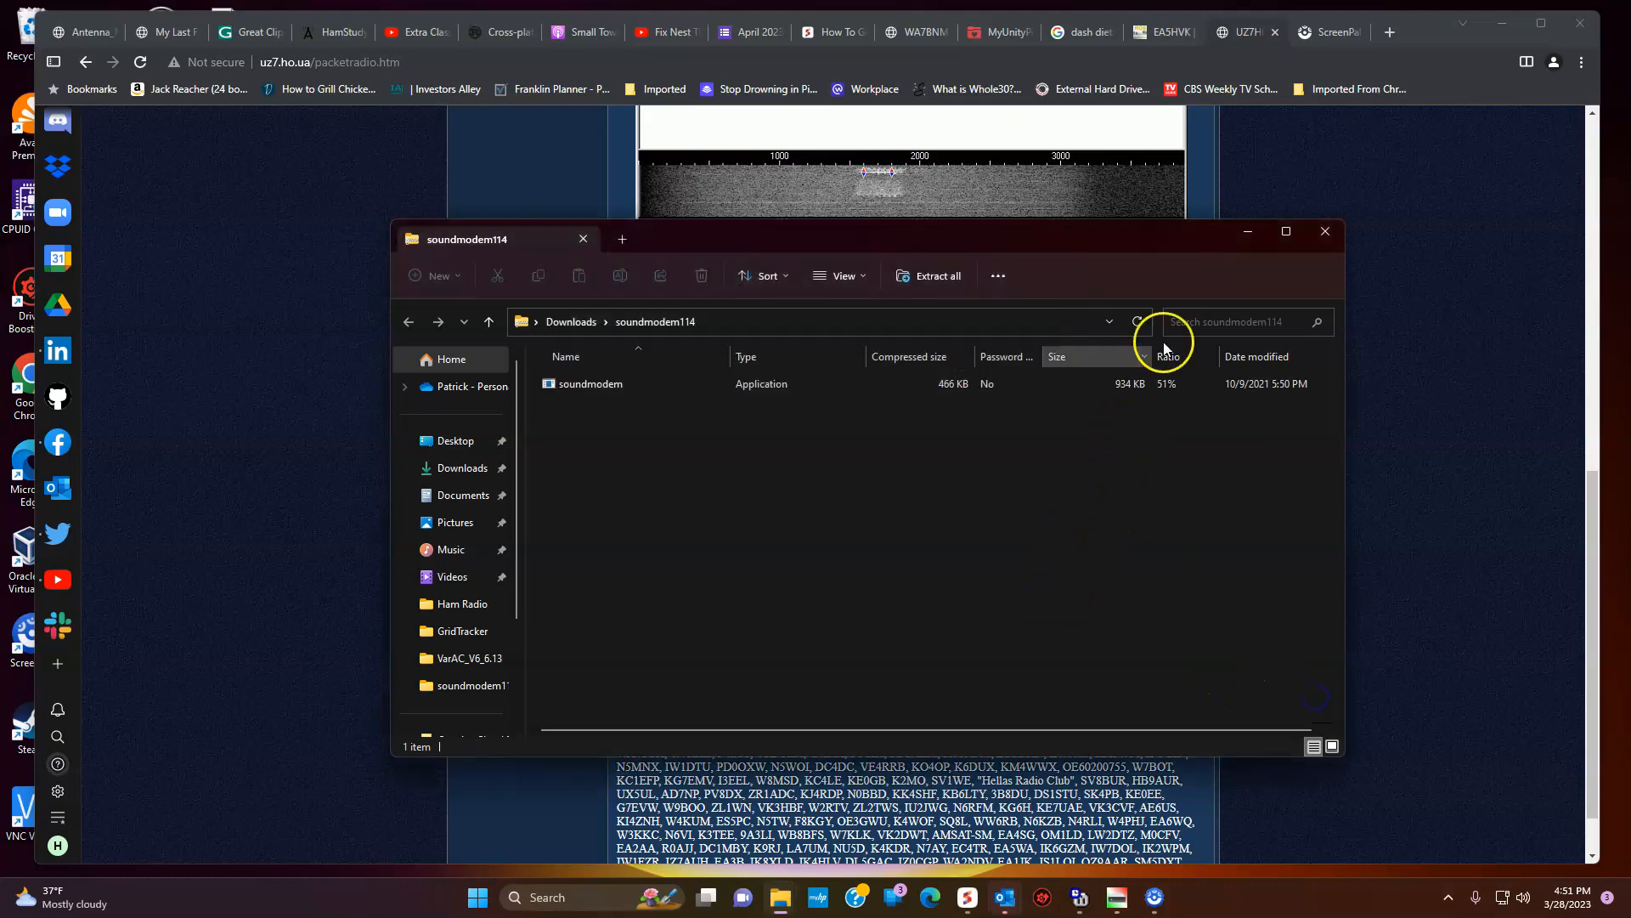
- Clear the desktop by closing the soundmodem114, Windows (C:) and VARA HF setup folder windows and minimizing the browser
{"action": "left_click", "coordinate": [1327, 238]}
{"action": "left_click", "coordinate": [1502, 20]}
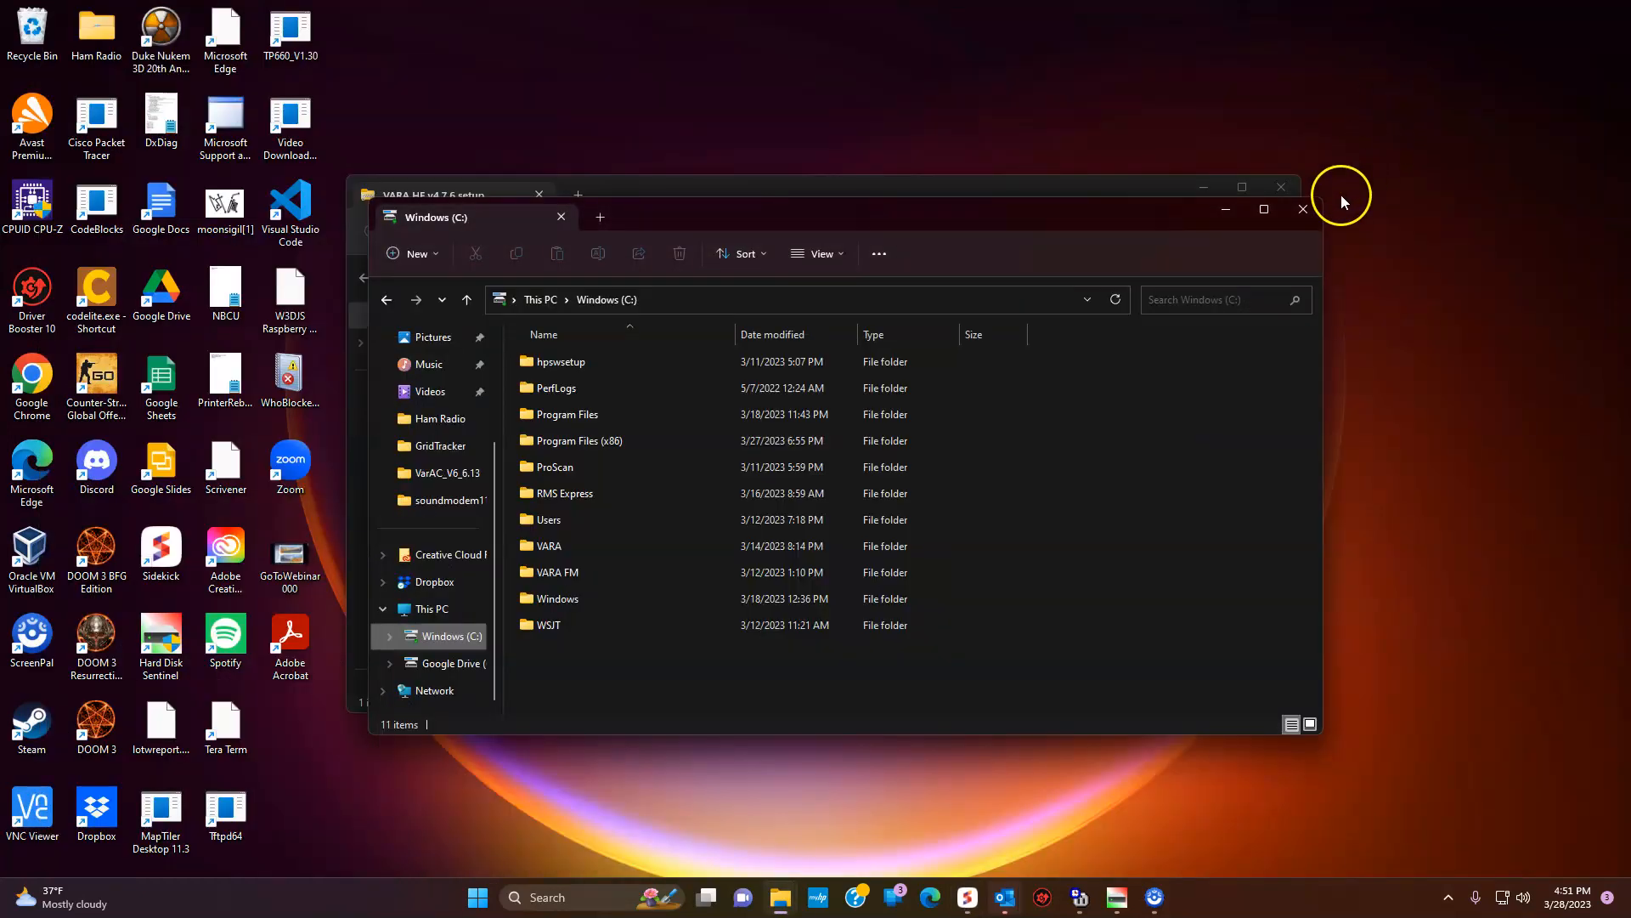
{"action": "left_click", "coordinate": [1319, 206]}
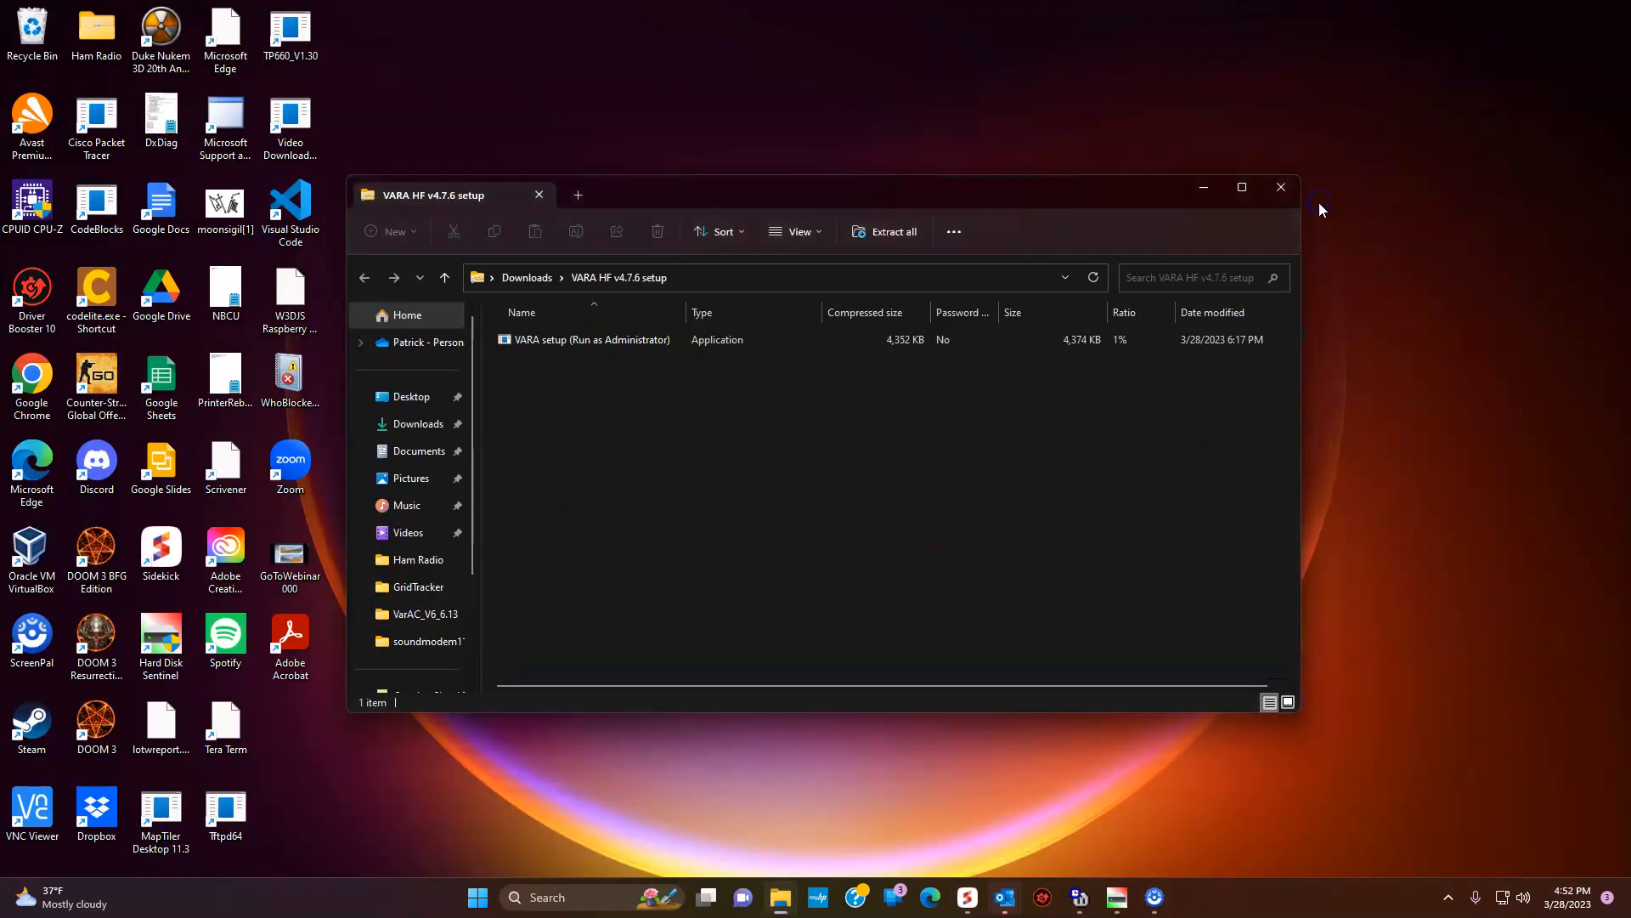
{"action": "left_click", "coordinate": [1281, 187]}
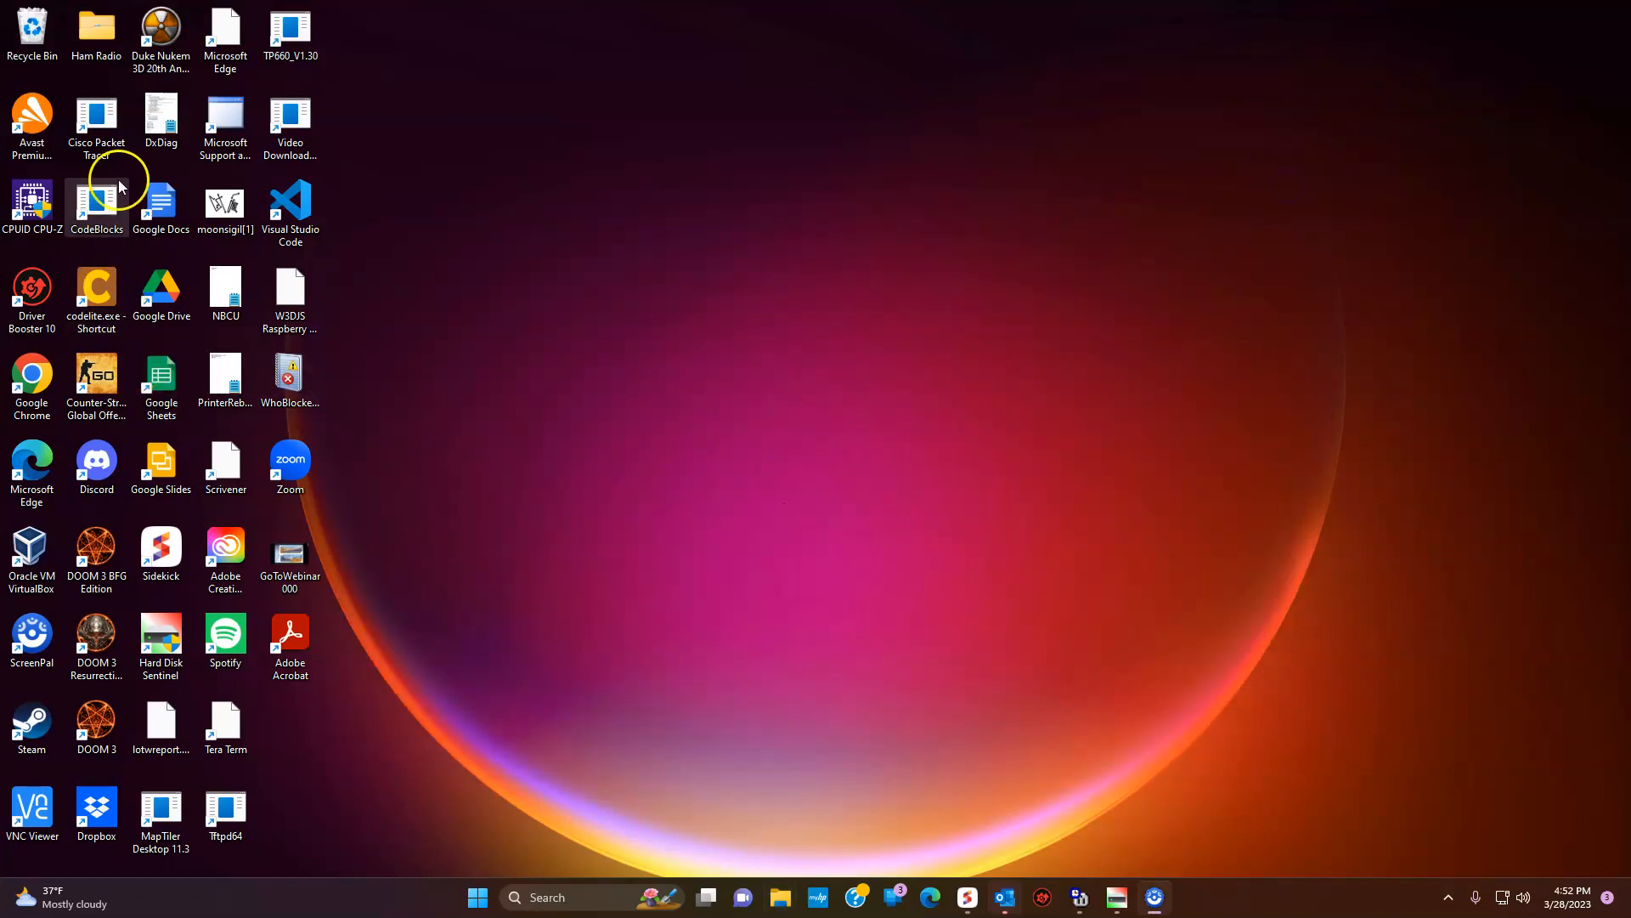
- Open the Ham Radio folder on the desktop and launch Winlink Express from it
{"action": "double_click", "coordinate": [90, 26]}
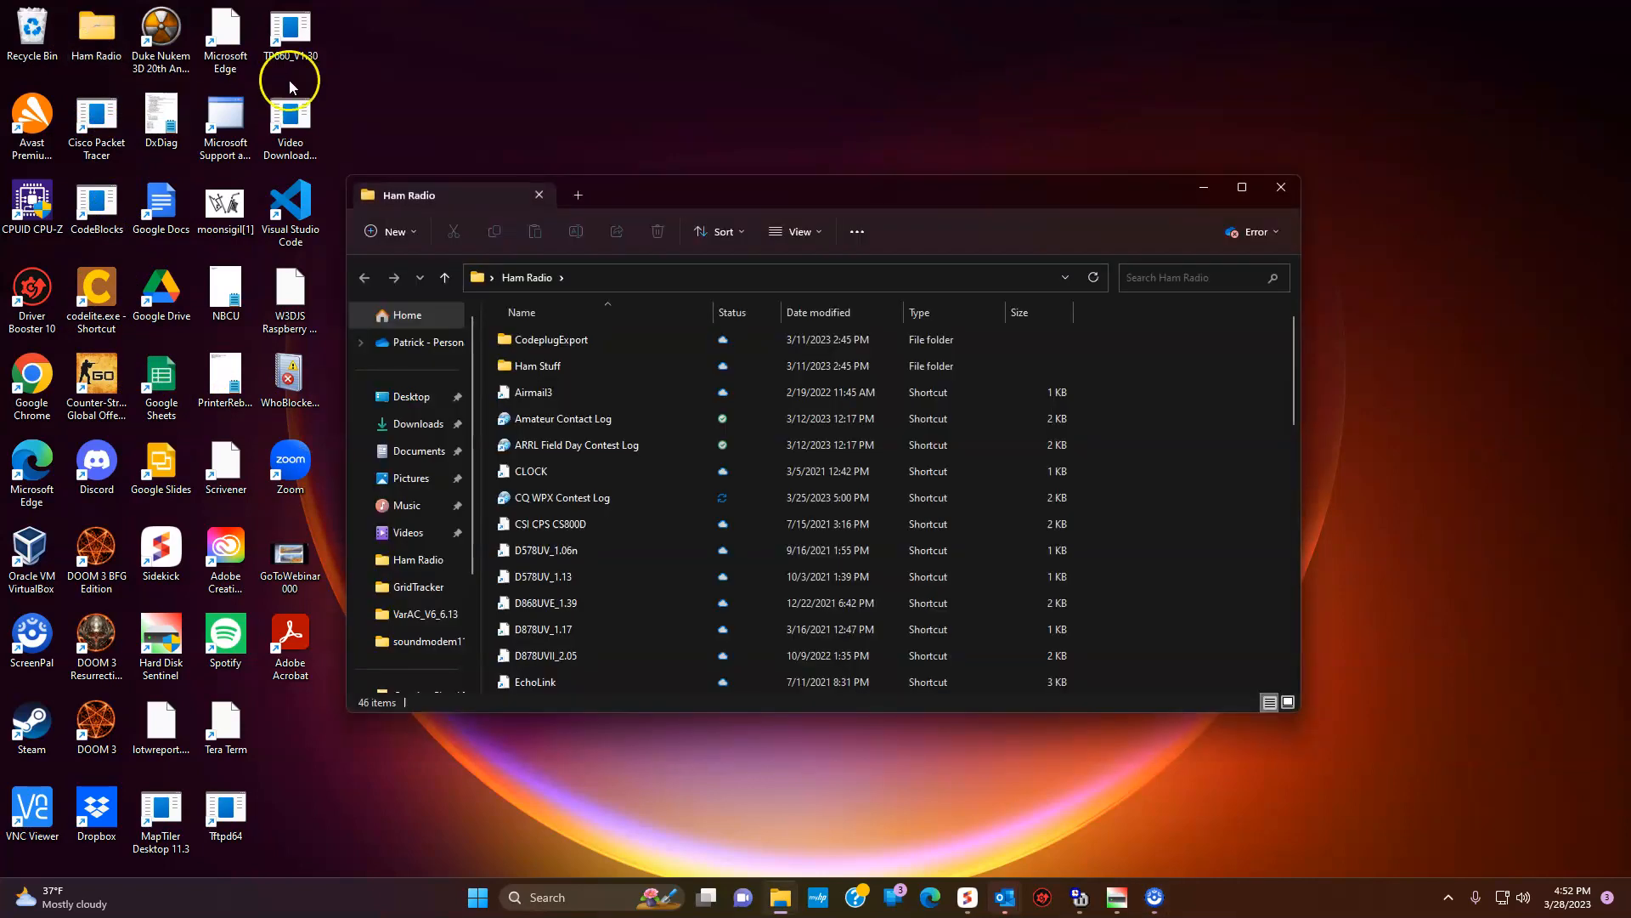
{"action": "left_click", "coordinate": [639, 371]}
{"action": "scroll", "coordinate": [640, 371], "scroll_direction": "down", "scroll_amount": 5}
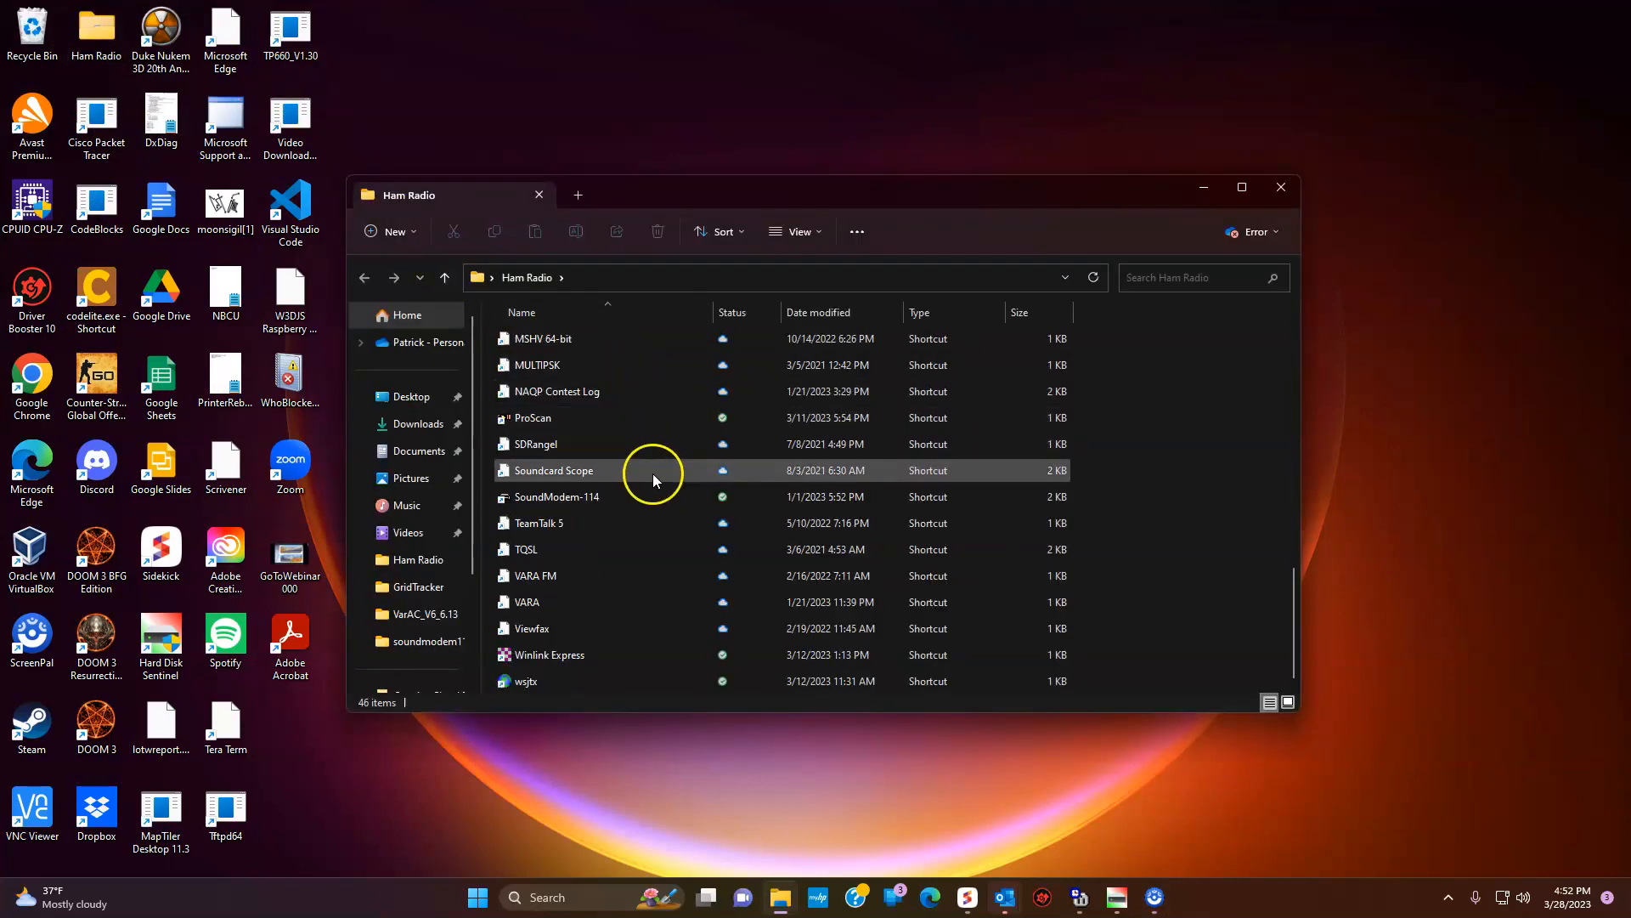
{"action": "left_click", "coordinate": [556, 656]}
{"action": "left_click", "coordinate": [539, 634]}
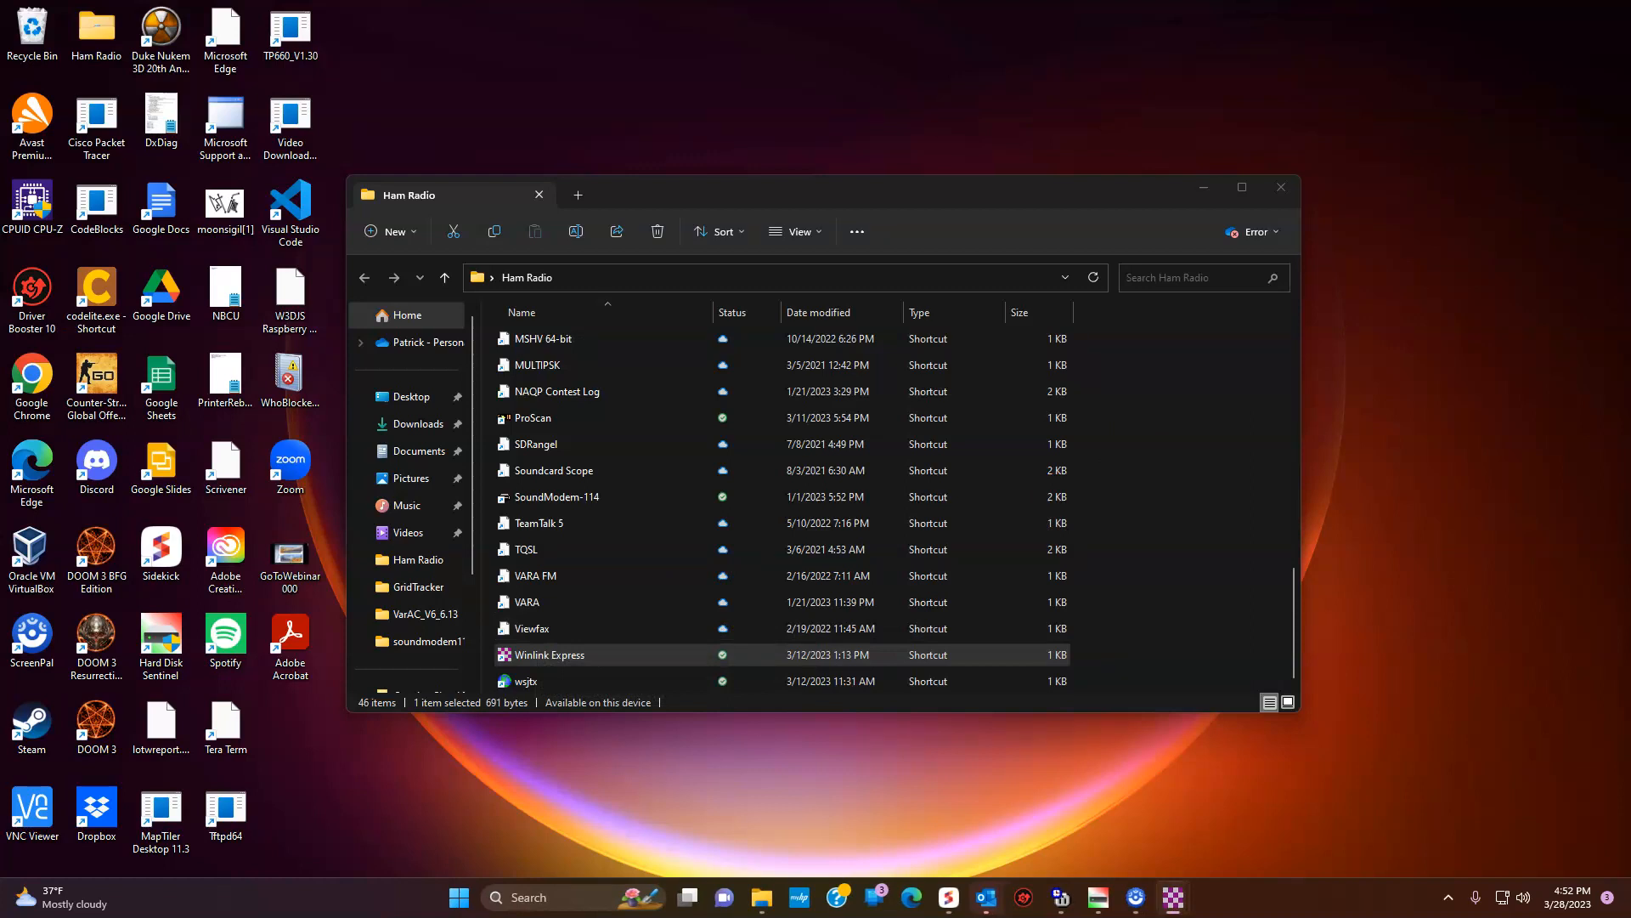
- Postpone the Winlink Express registration reminder and move the main window fully into view
{"action": "left_click_drag", "start_coordinate": [1301, 446], "coordinate": [697, 351]}
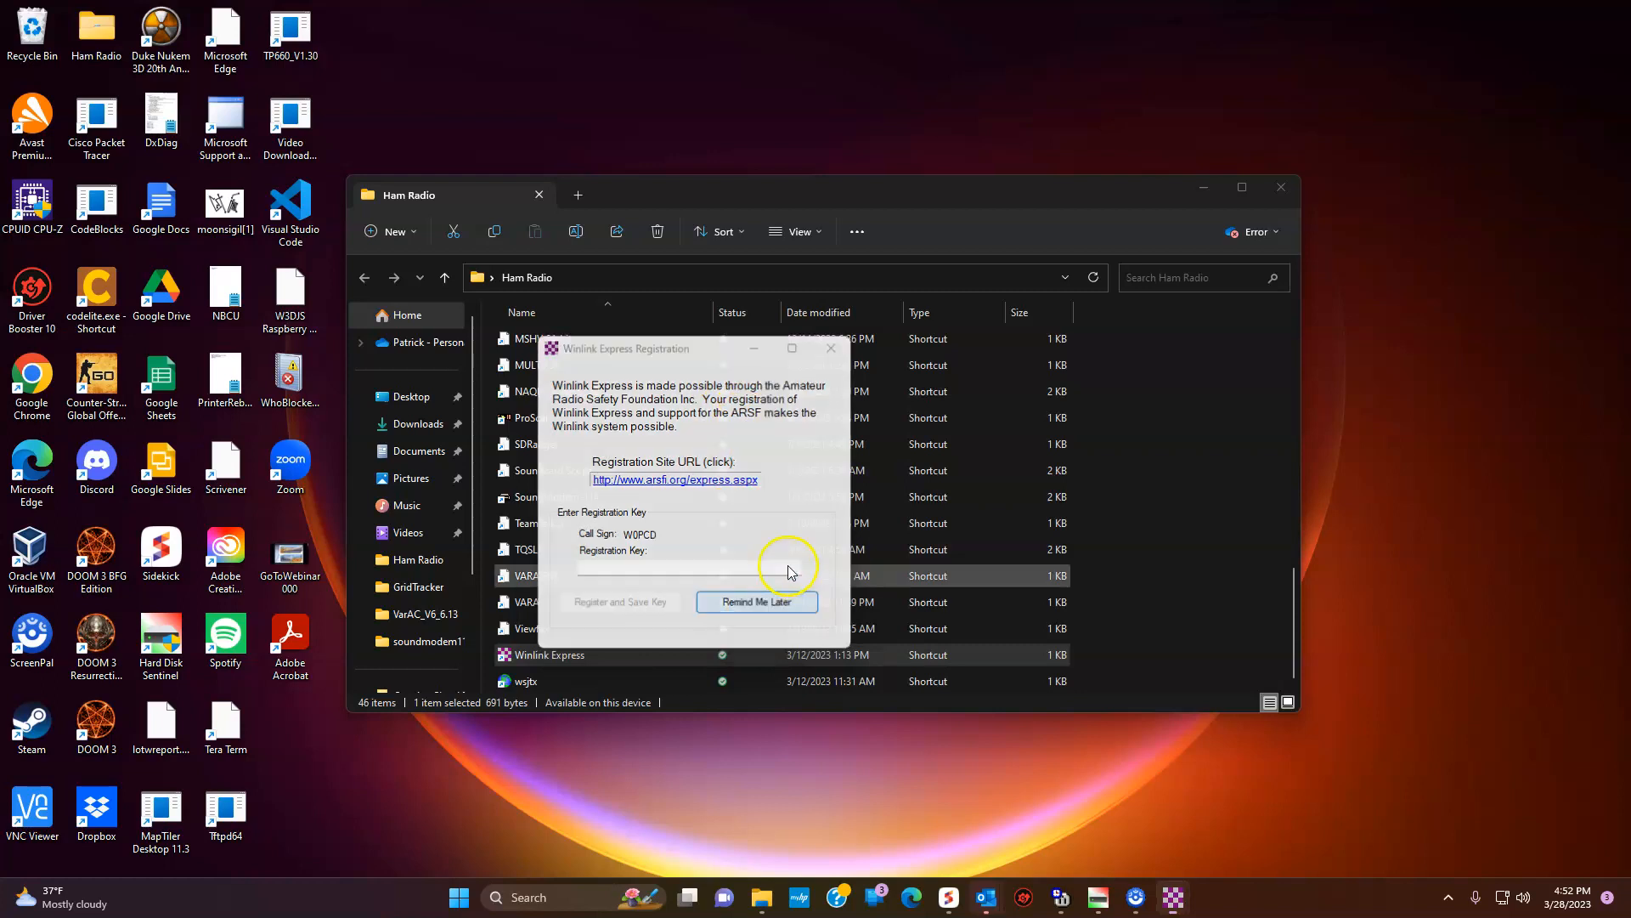
{"action": "left_click", "coordinate": [757, 602]}
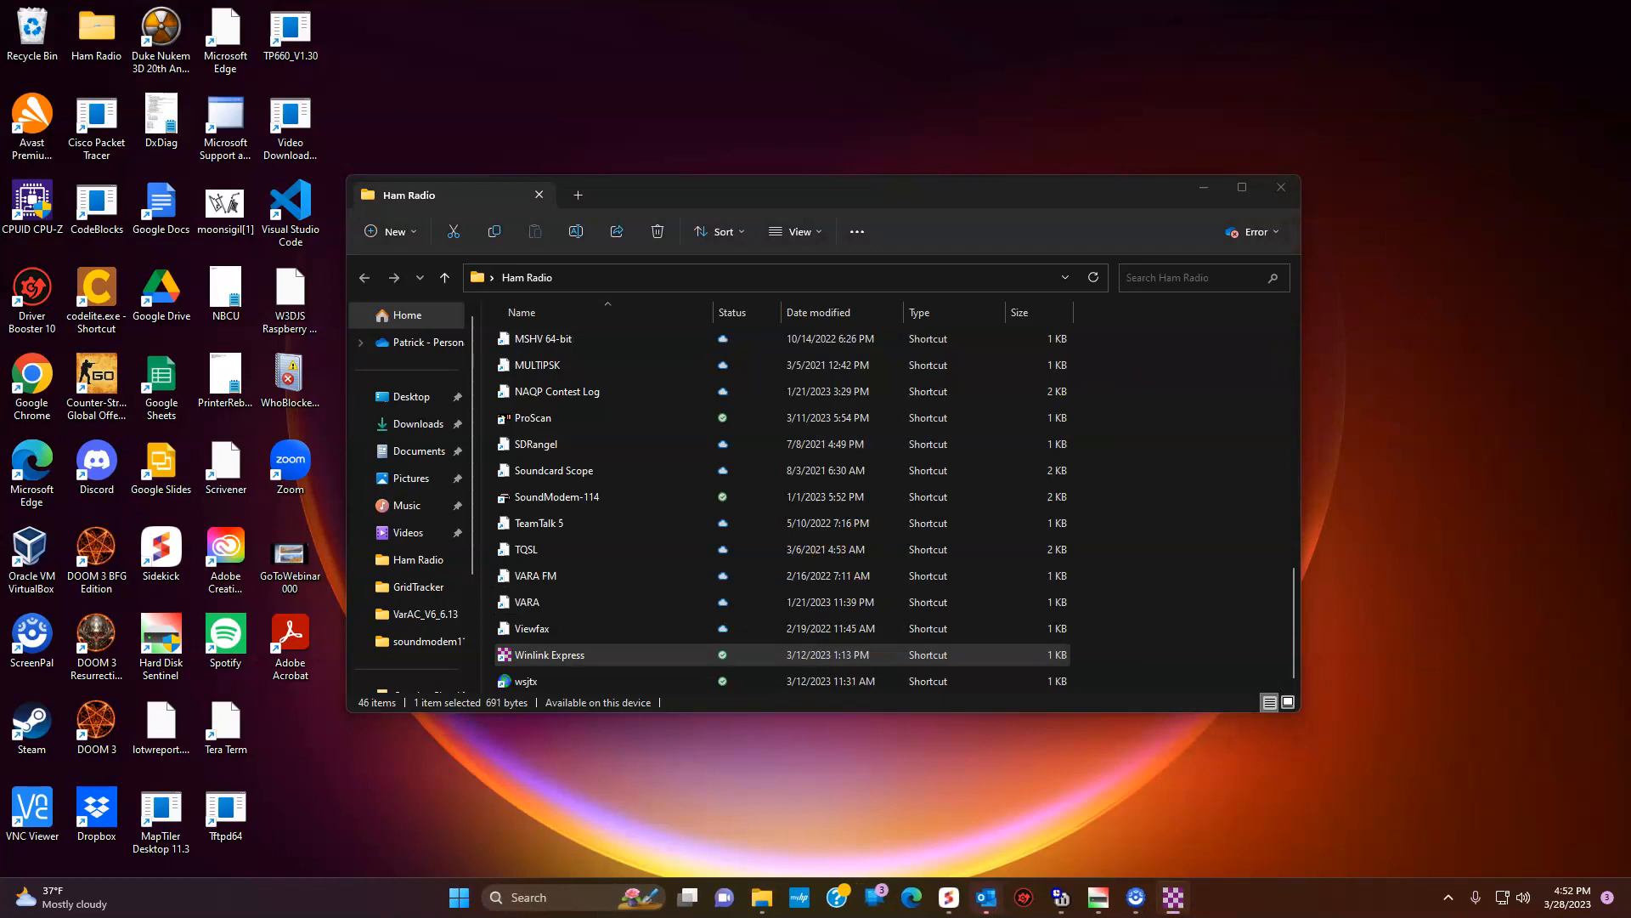
{"action": "left_click_drag", "start_coordinate": [1630, 160], "coordinate": [900, 136]}
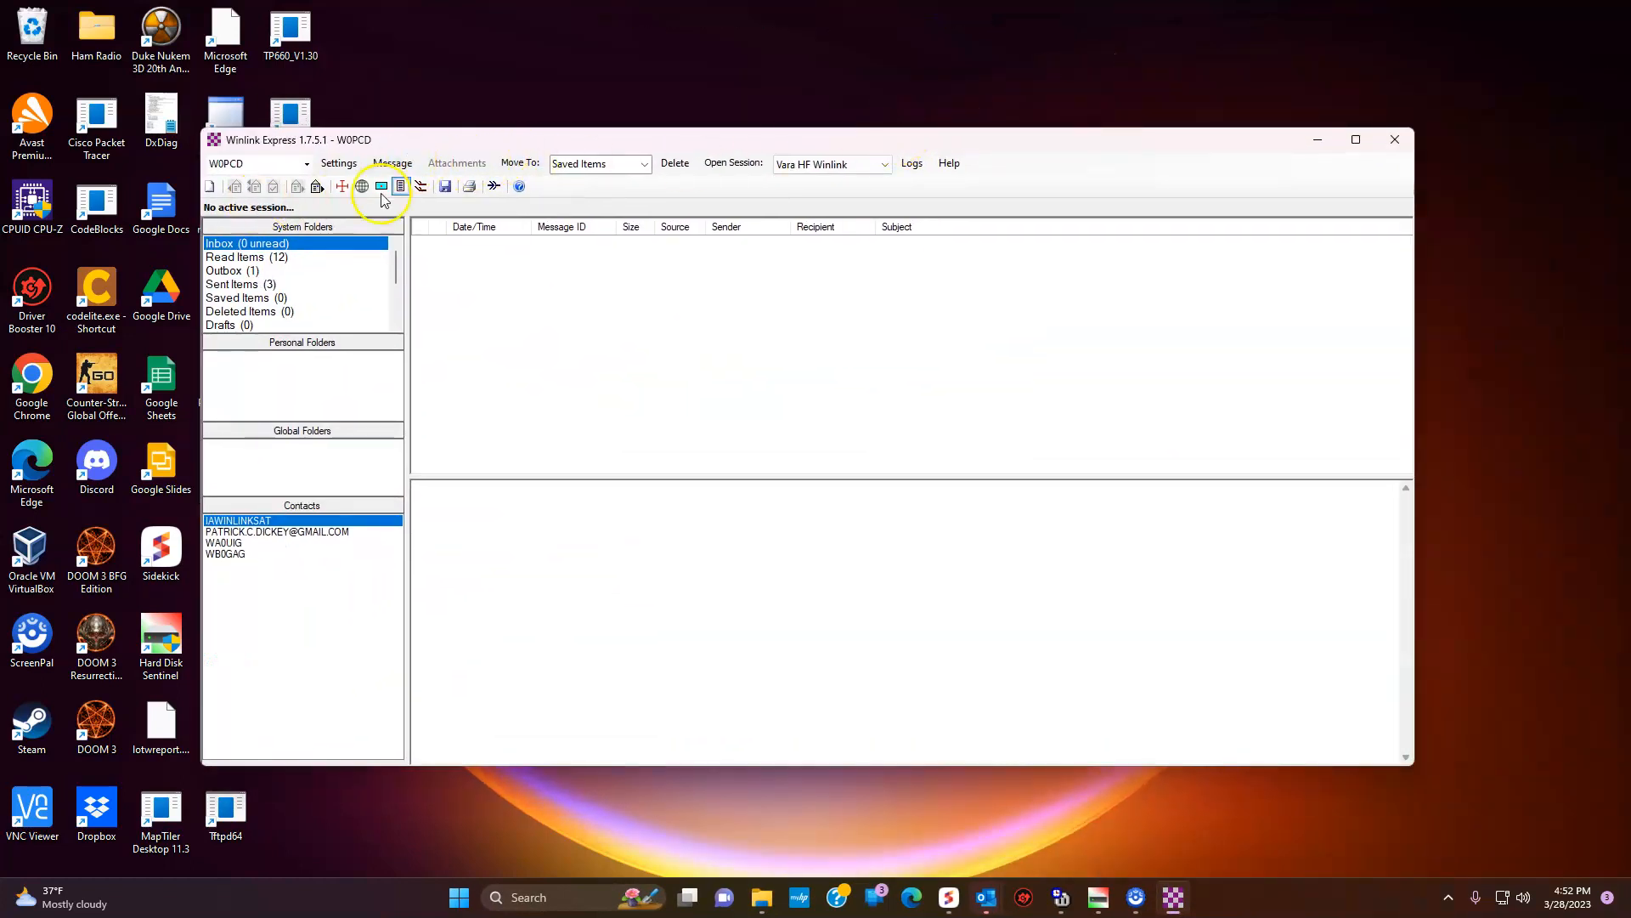
- Examine the callsign, grid square, service code and contact fields in Winlink Express Setup, and close it without updating
{"action": "left_click", "coordinate": [338, 163]}
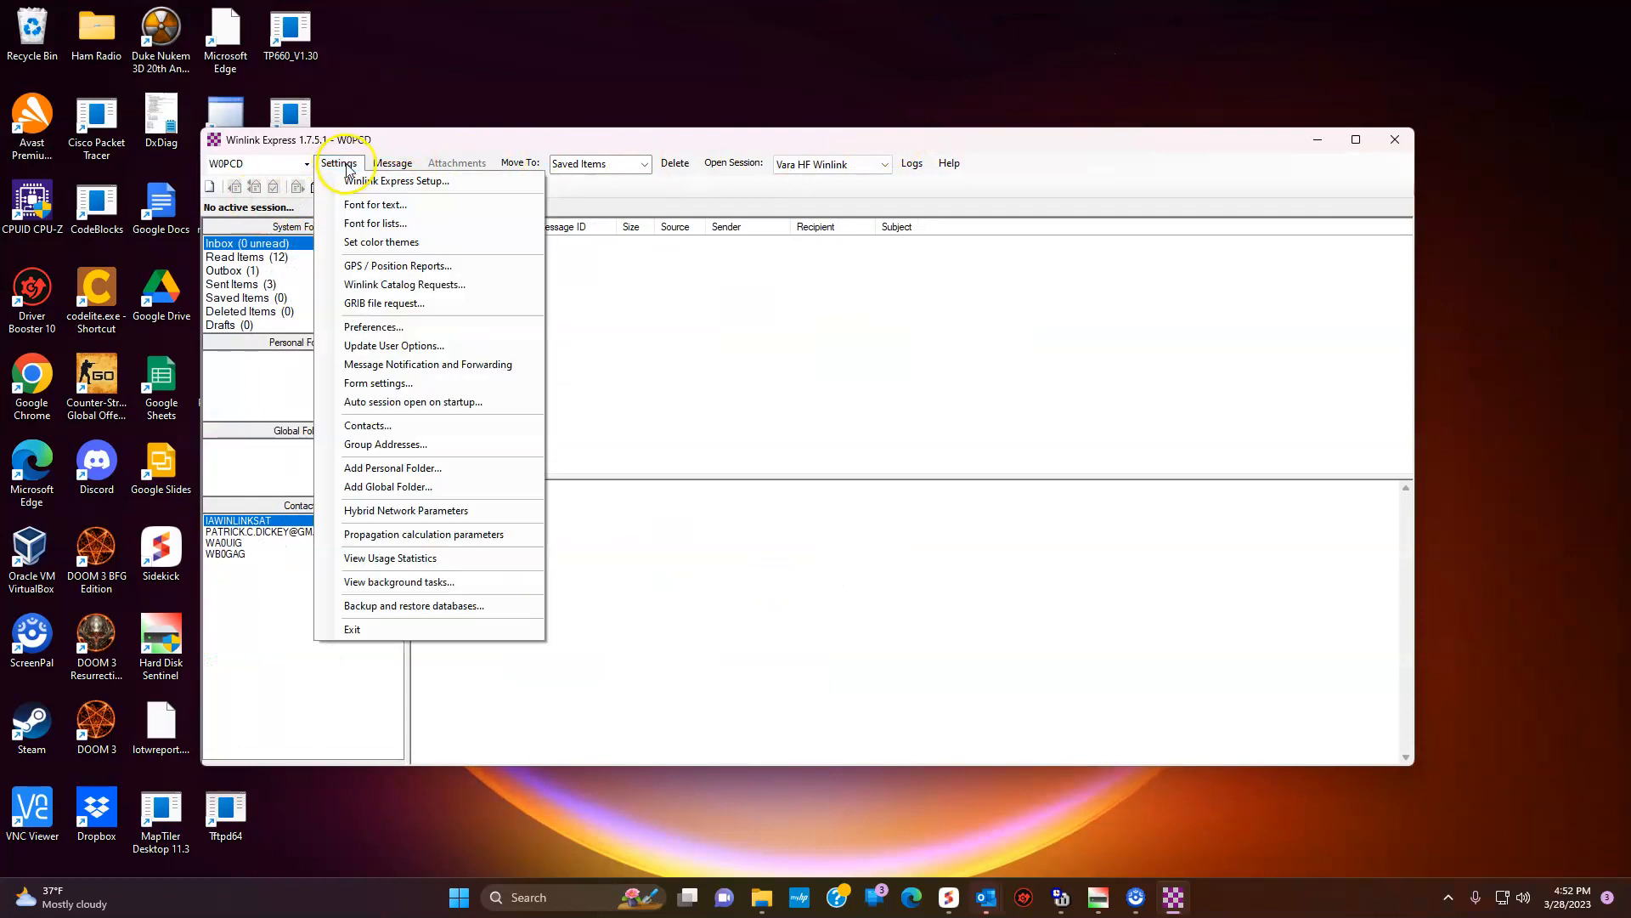
{"action": "left_click", "coordinate": [378, 182]}
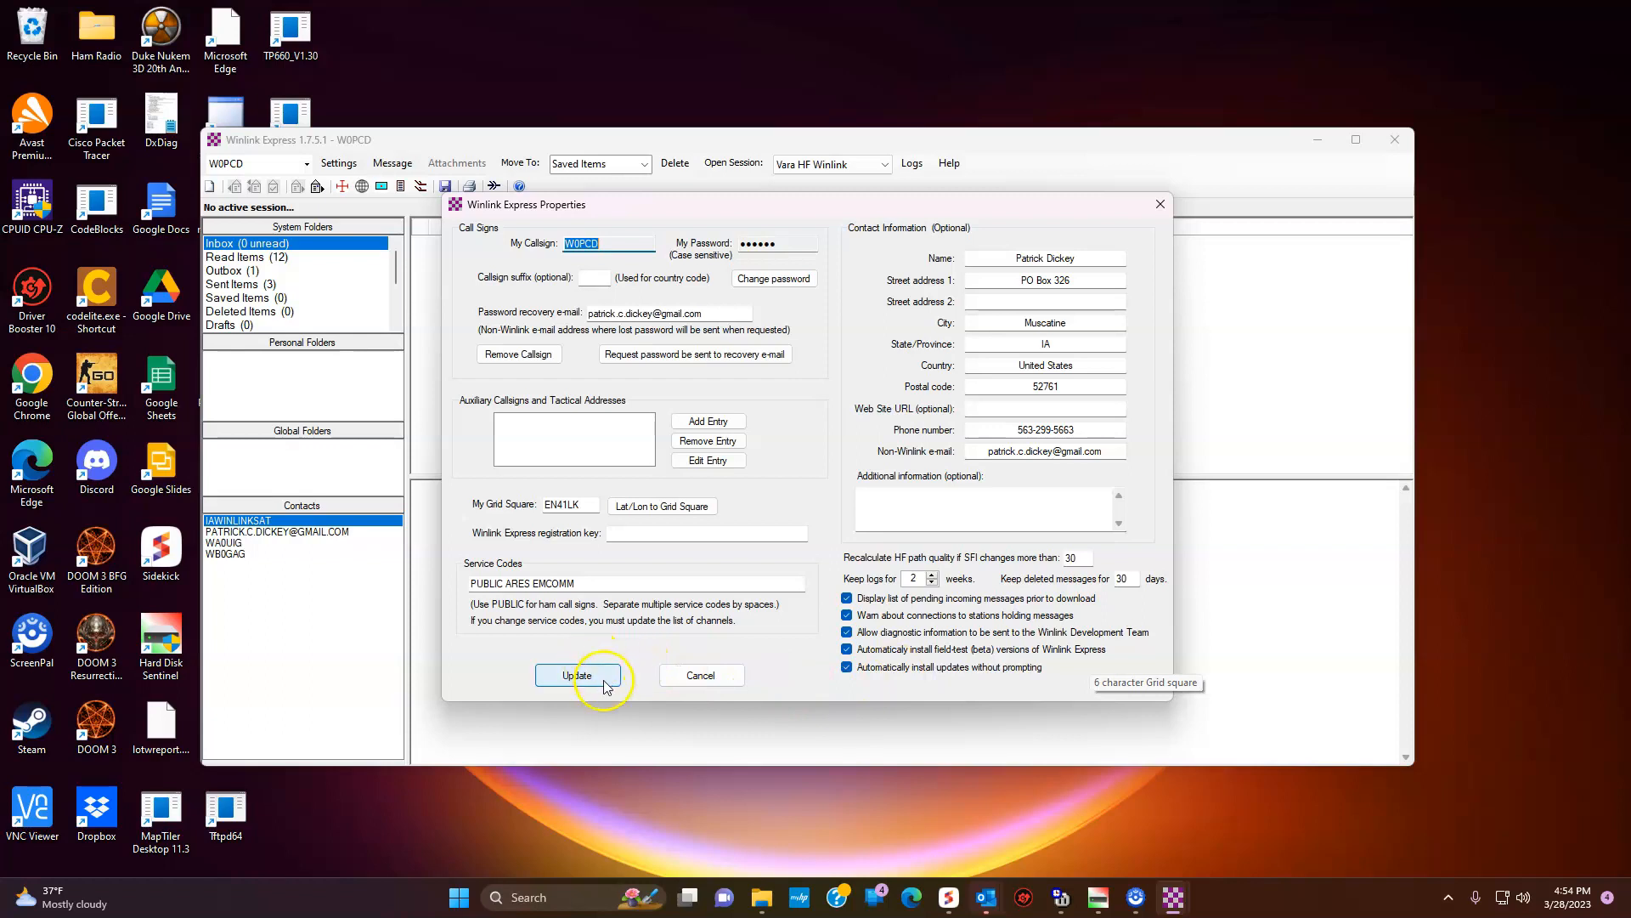
{"action": "left_click", "coordinate": [724, 675]}
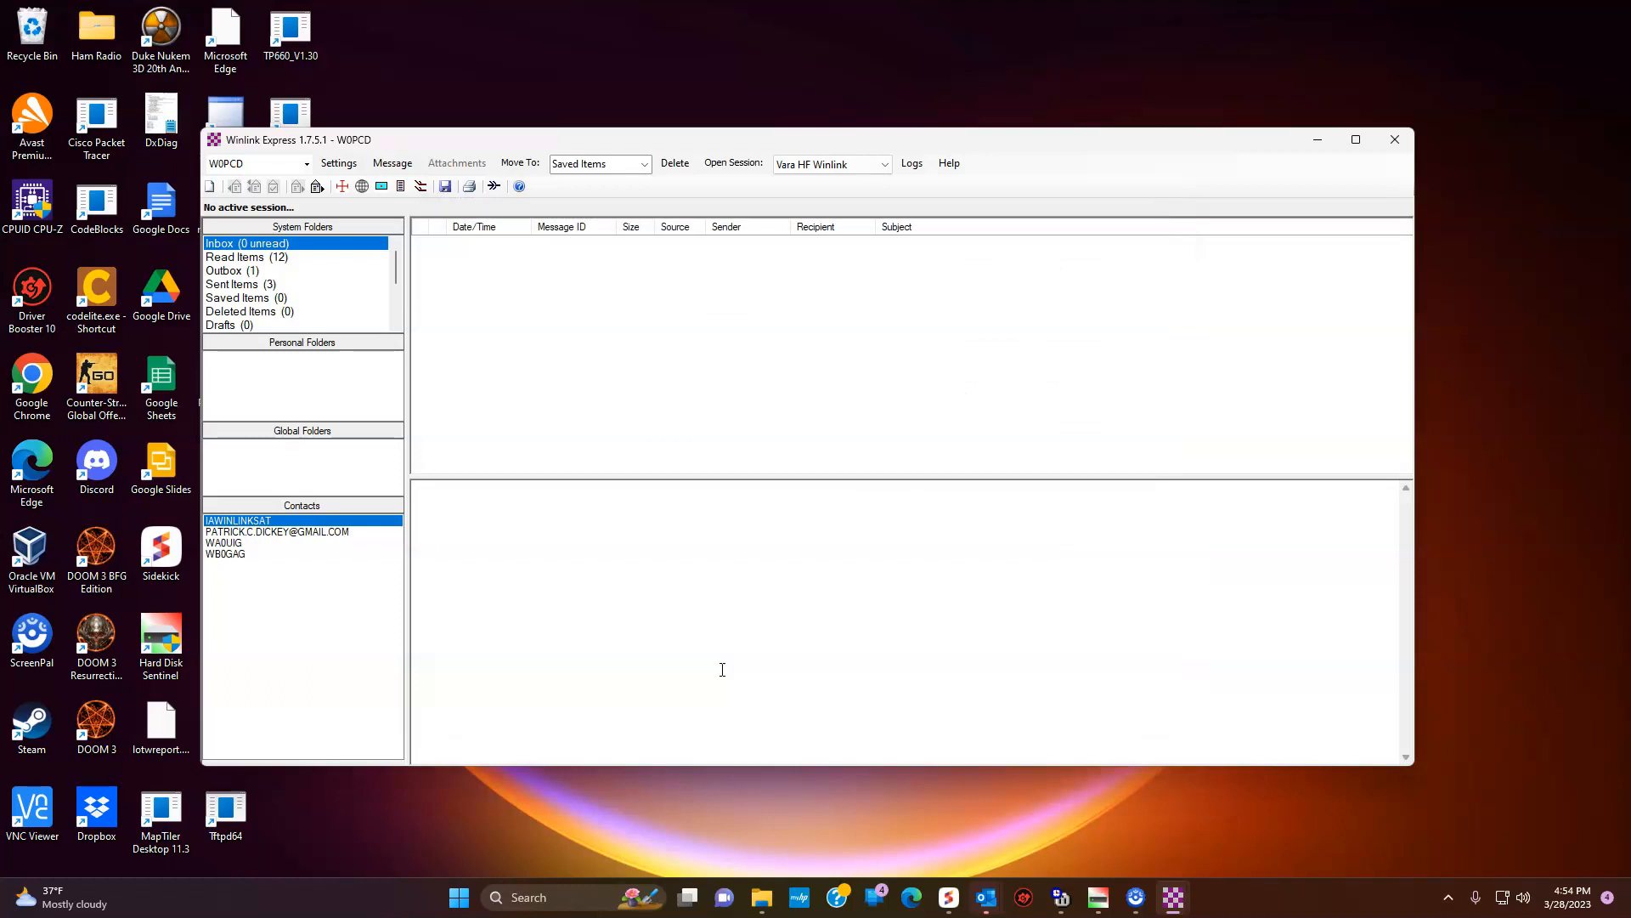
{"action": "left_click", "coordinate": [755, 675]}
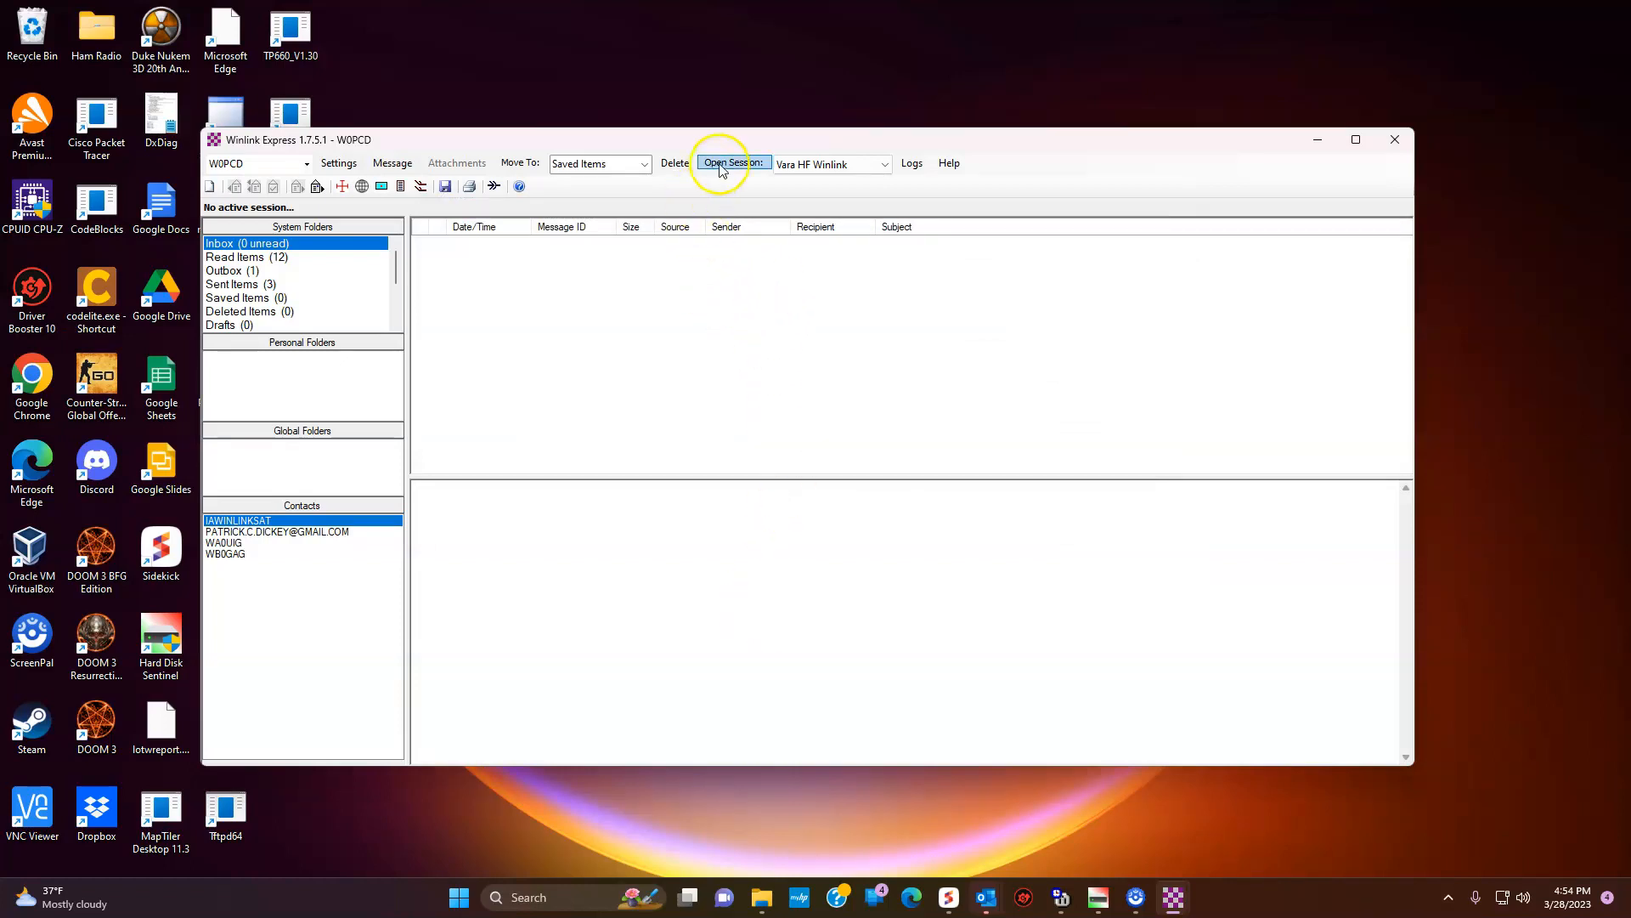
- Set the Winlink Express session type to Telnet Winlink
{"action": "left_click", "coordinate": [886, 165]}
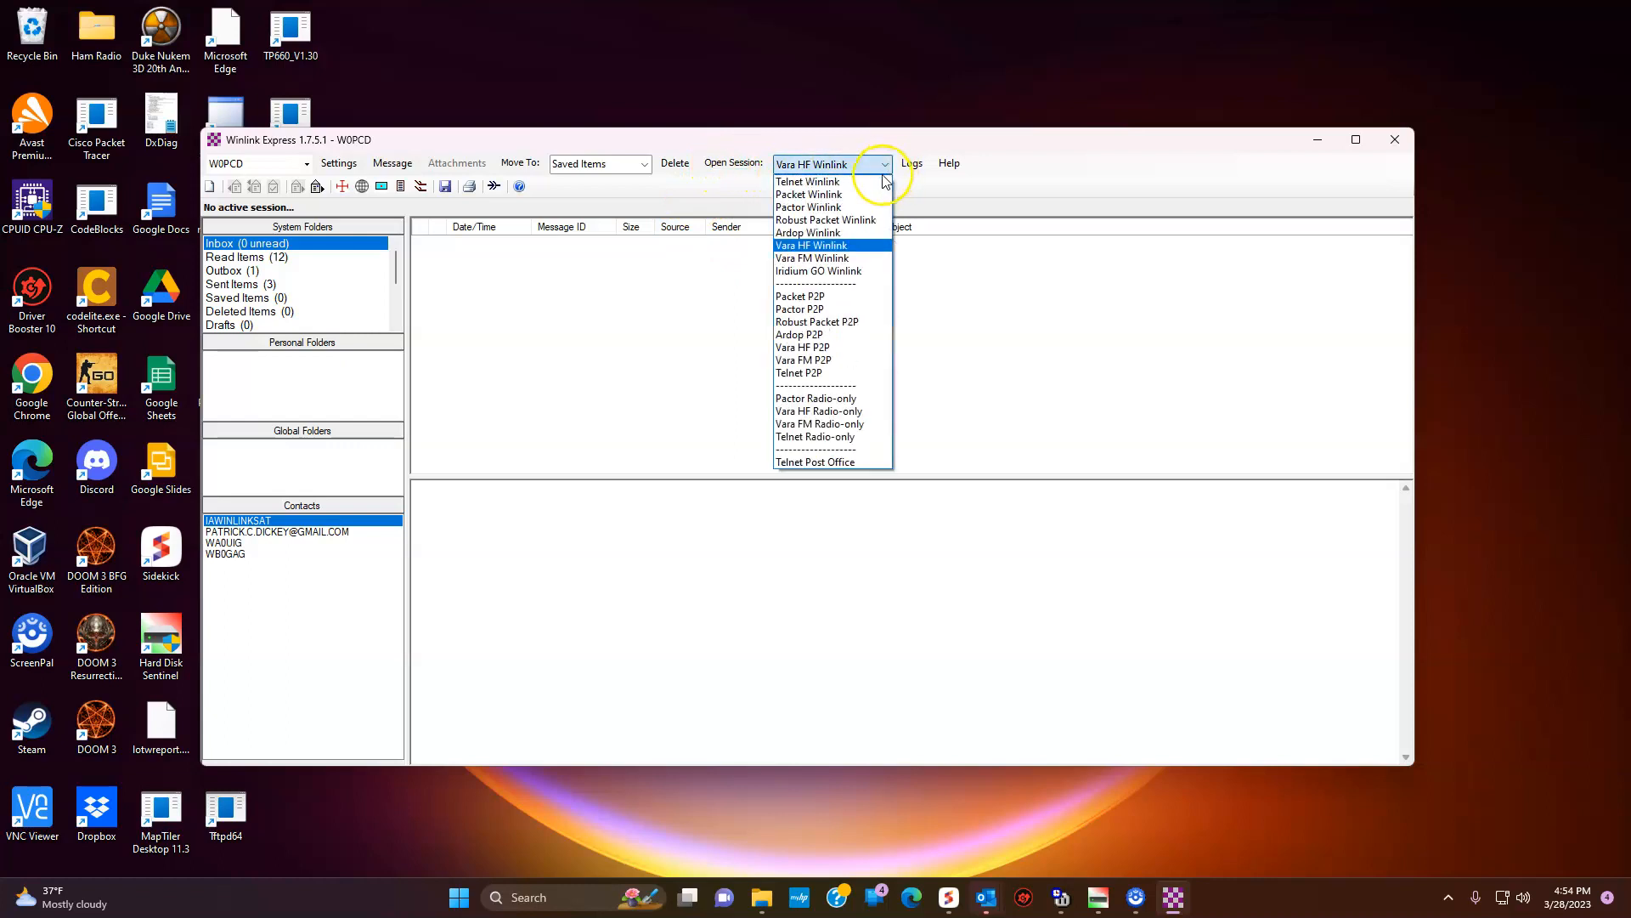
{"action": "left_click", "coordinate": [823, 182]}
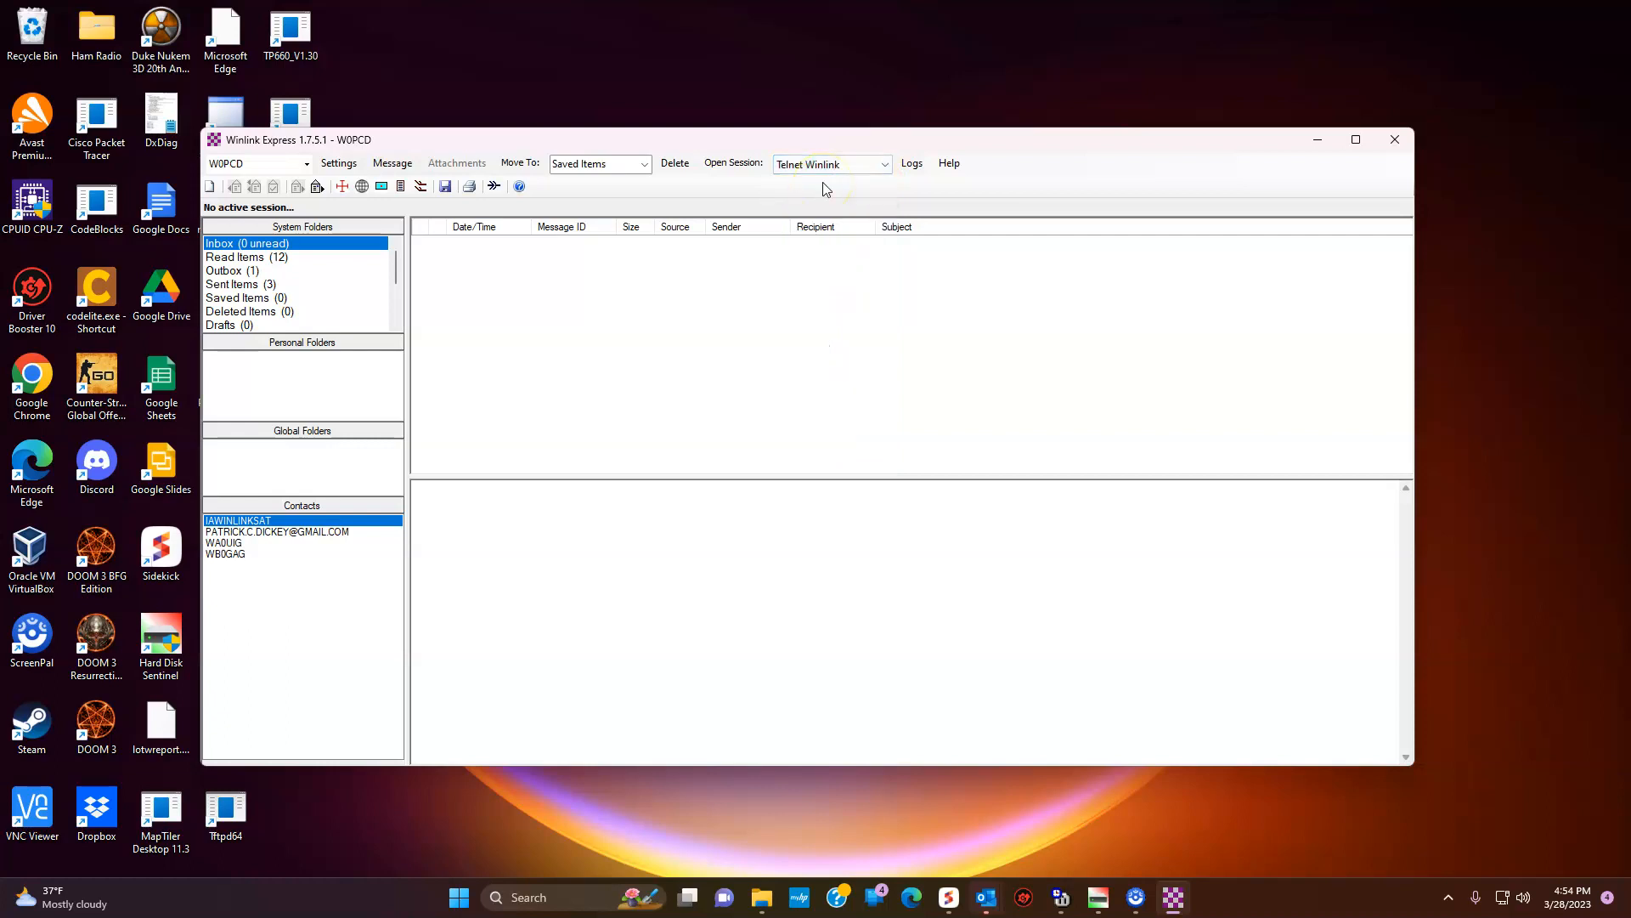
- Run a Telnet Winlink session, download all checked pending messages with unchecked ones held until later, and exit the session
{"action": "left_click", "coordinate": [743, 170]}
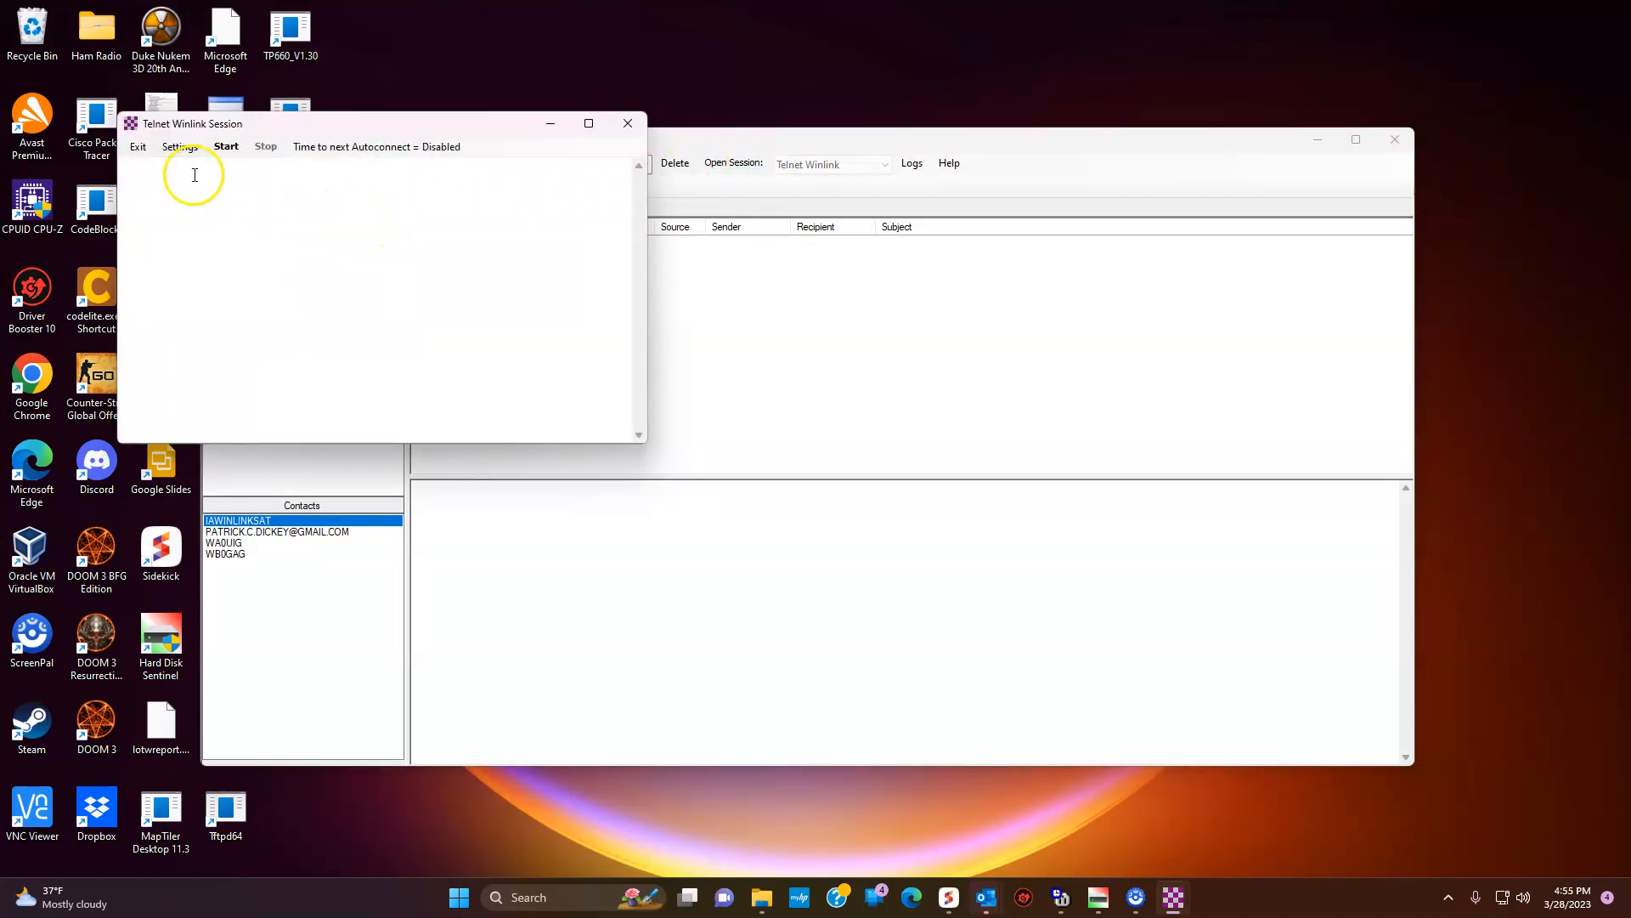
{"action": "left_click", "coordinate": [228, 147]}
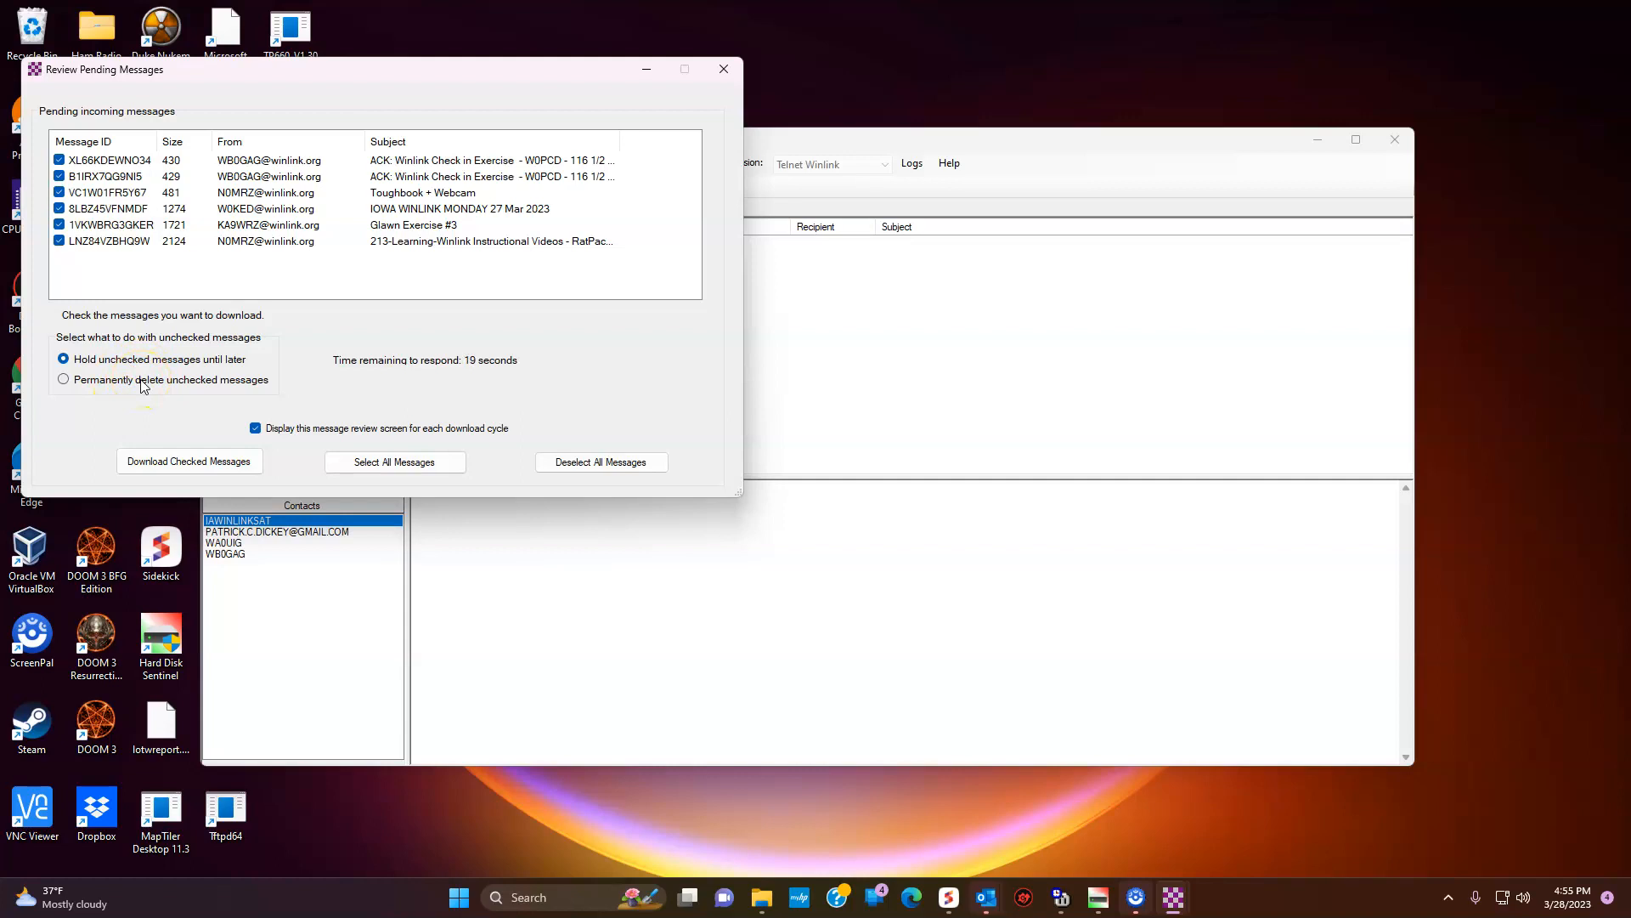
{"action": "left_click", "coordinate": [151, 463]}
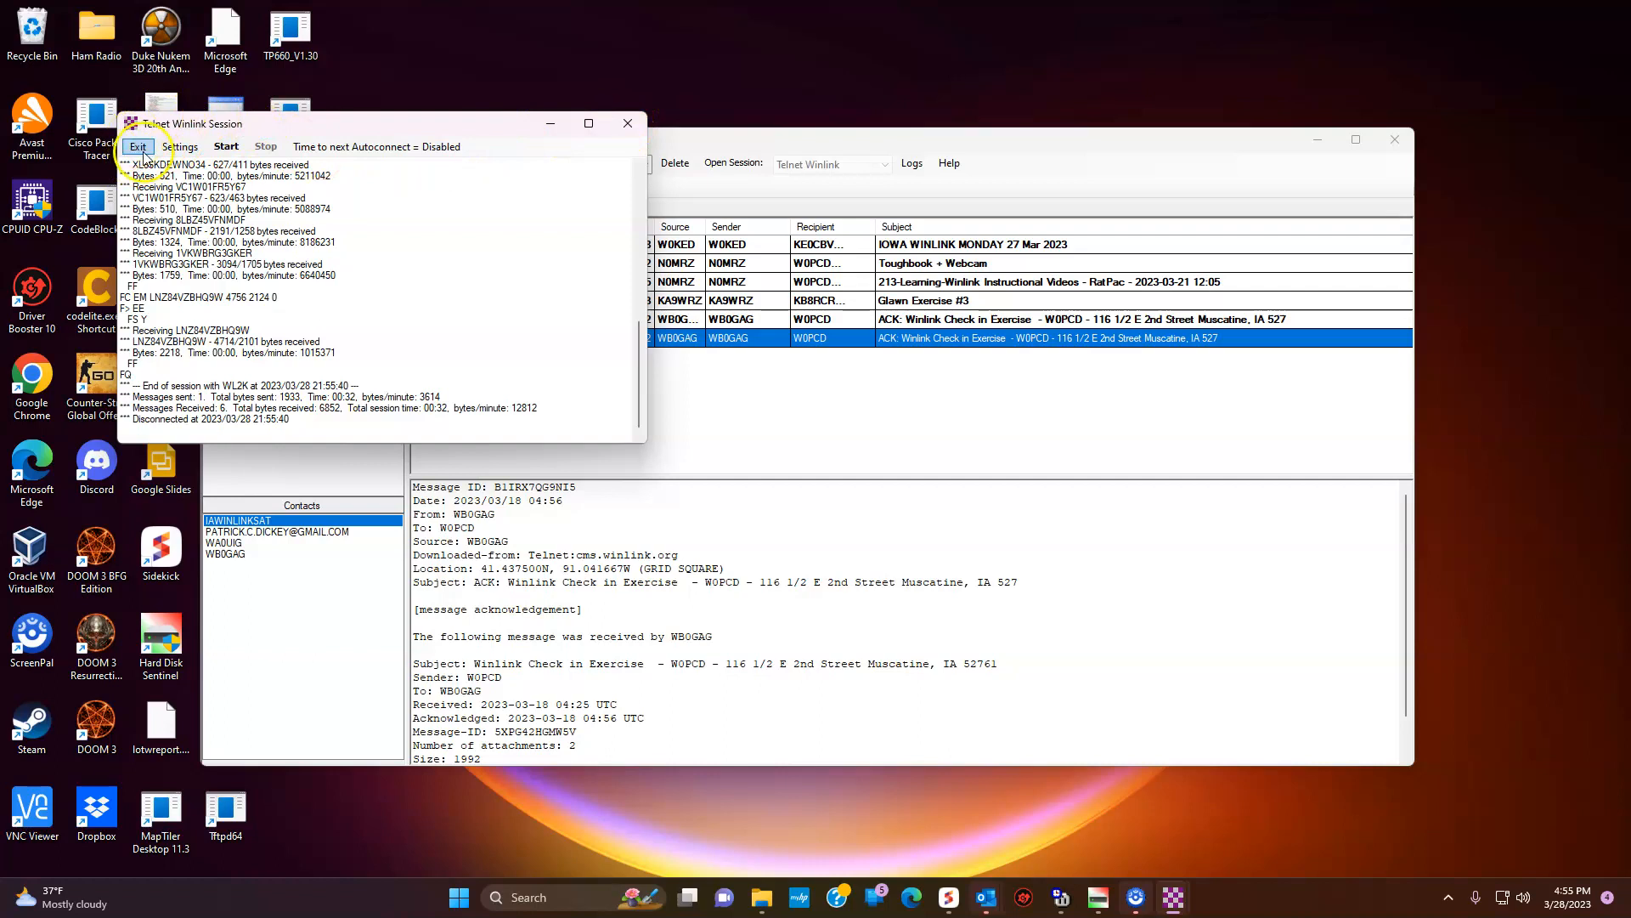
{"action": "left_click", "coordinate": [138, 148]}
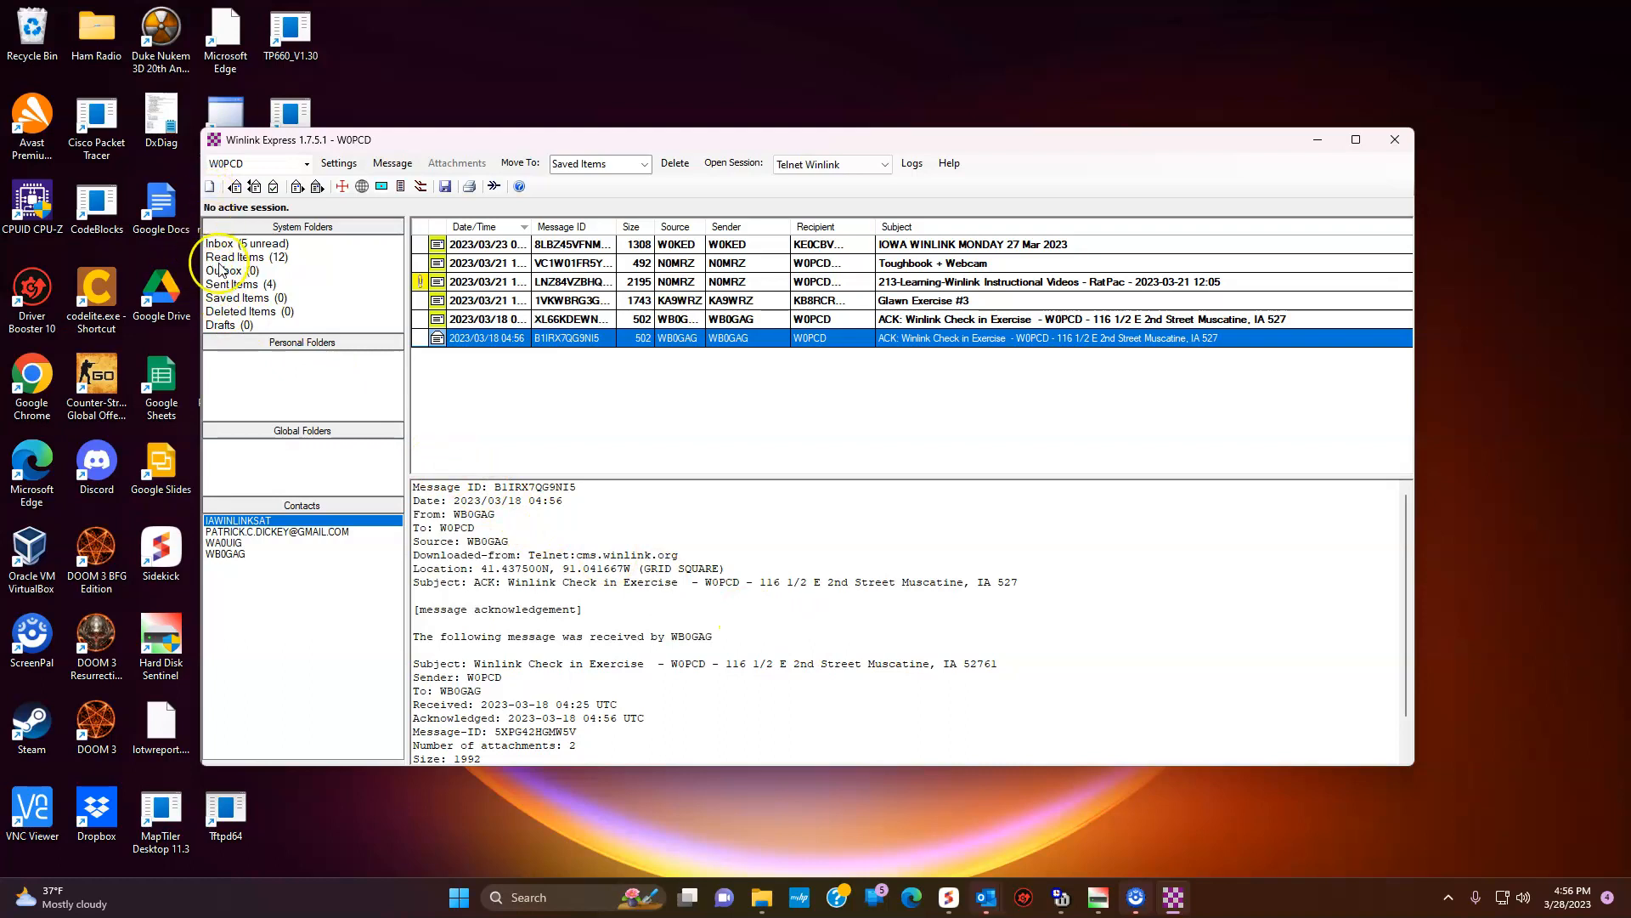
- Read the downloaded inbox messages, including the check-in acknowledgement, Glawn Exercise #3, Toughbook + Webcam and IOWA WINLINK MONDAY
{"action": "left_click", "coordinate": [503, 320]}
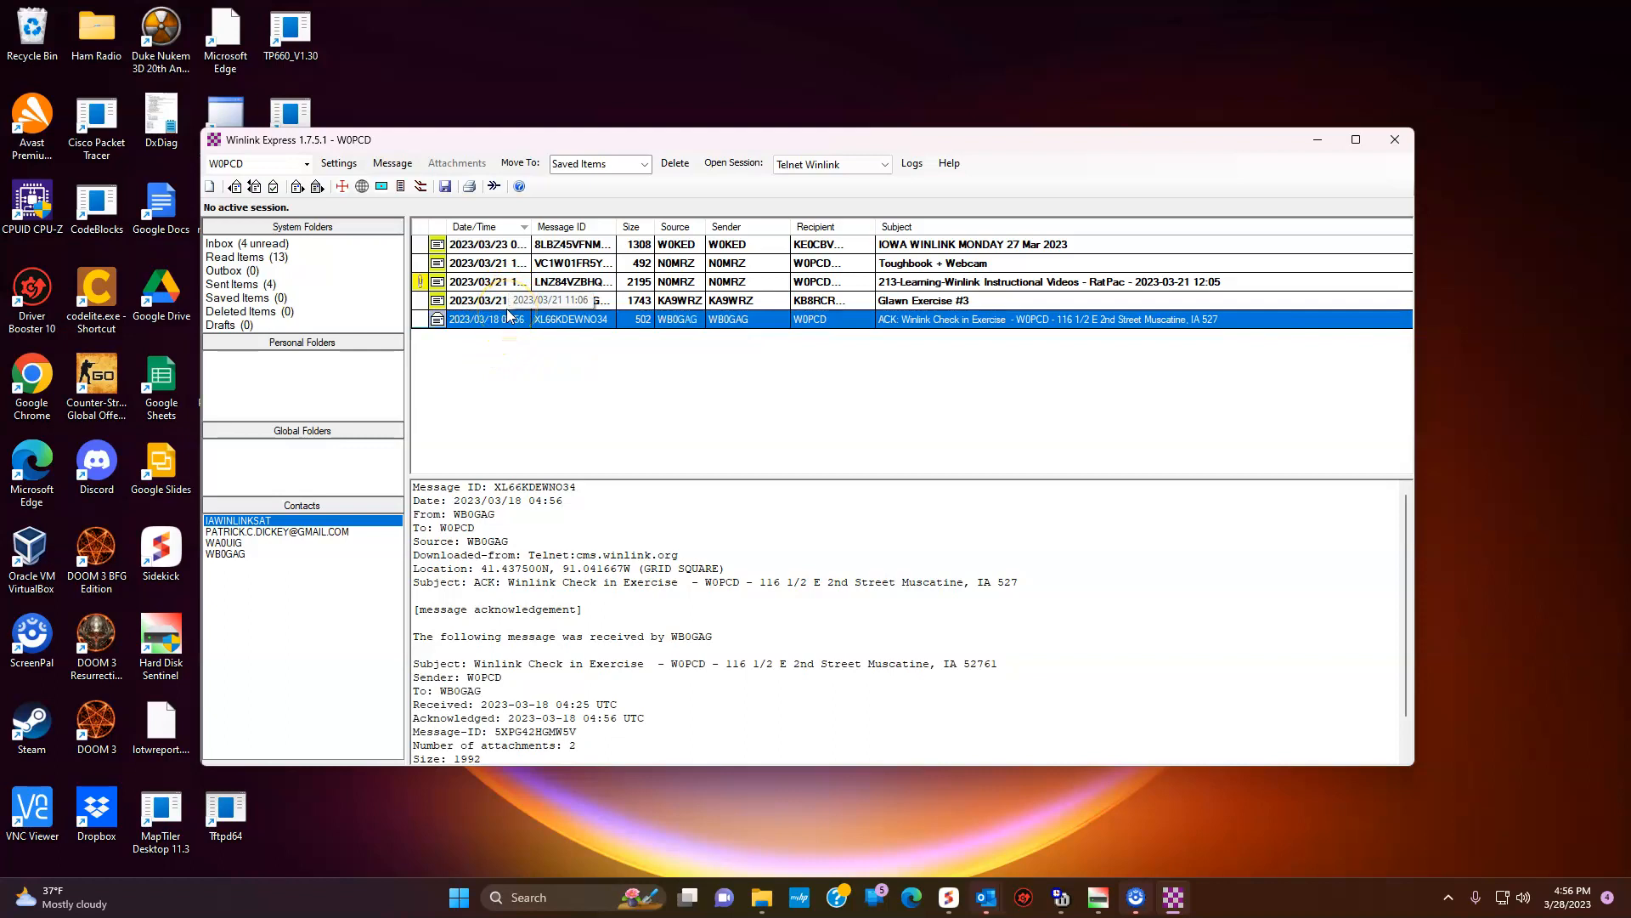
{"action": "left_click", "coordinate": [504, 299]}
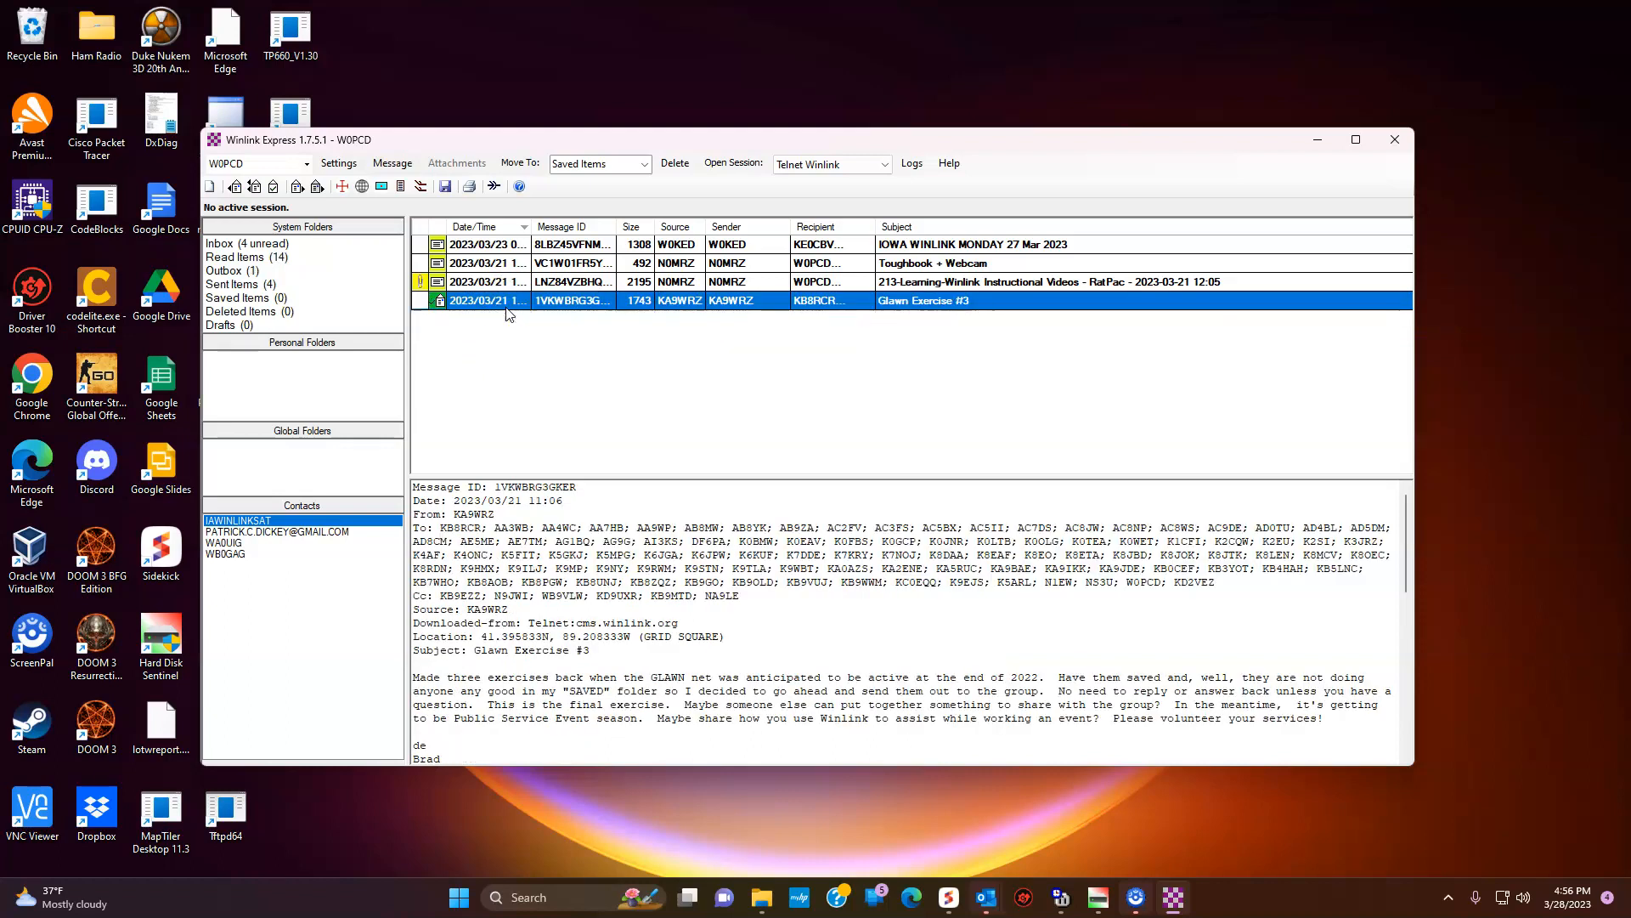
{"action": "left_click", "coordinate": [508, 268]}
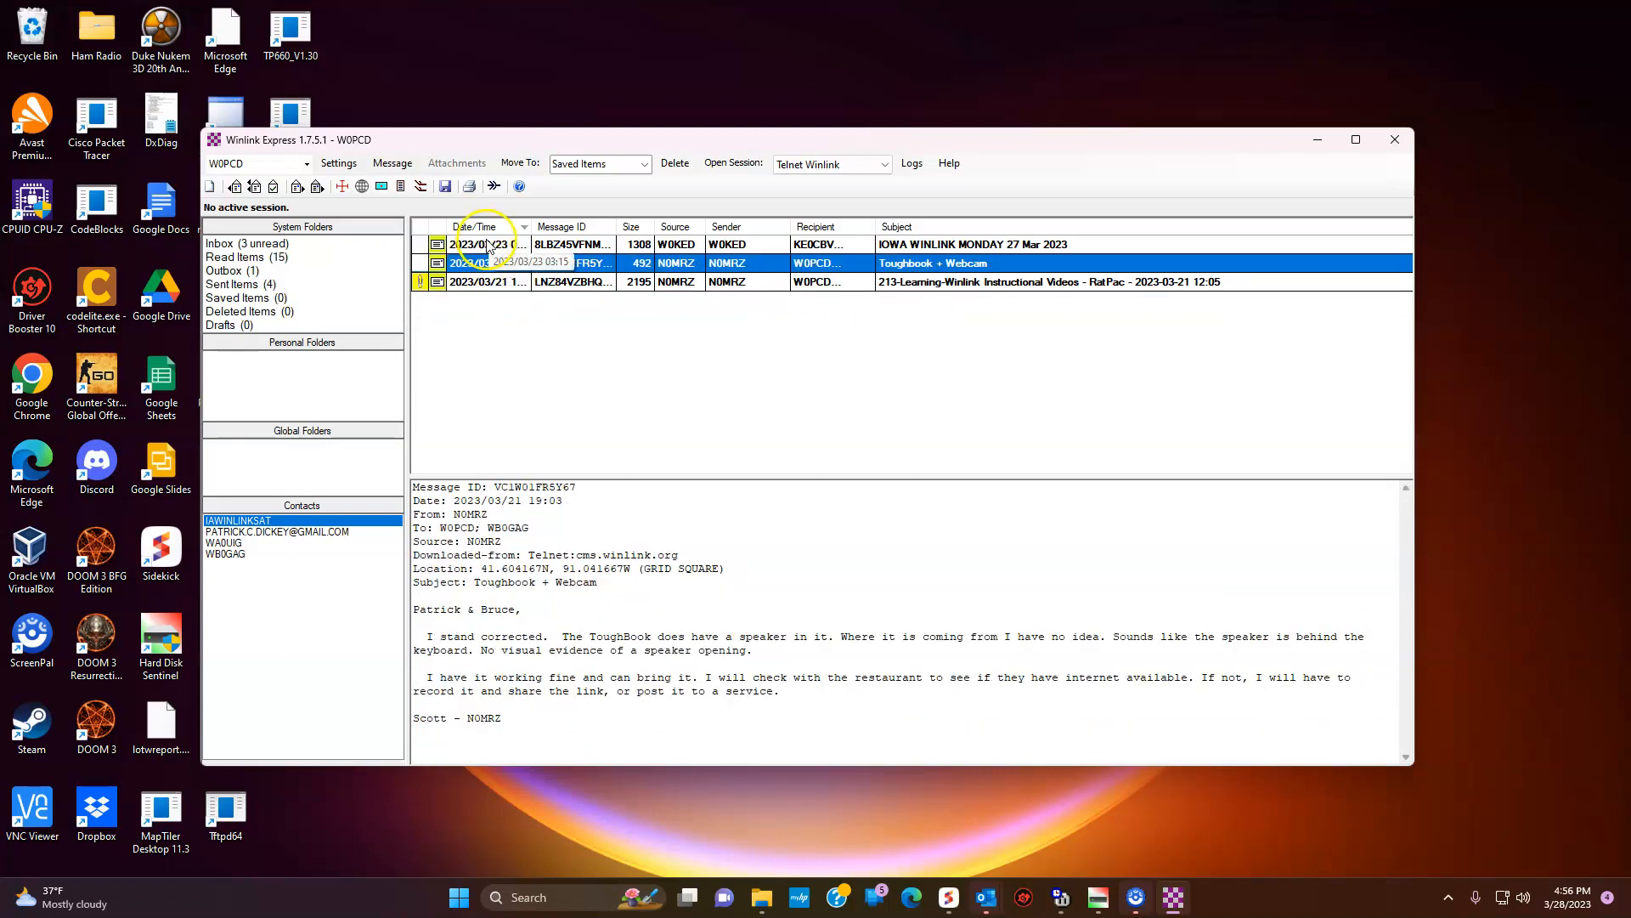
{"action": "left_click", "coordinate": [508, 231]}
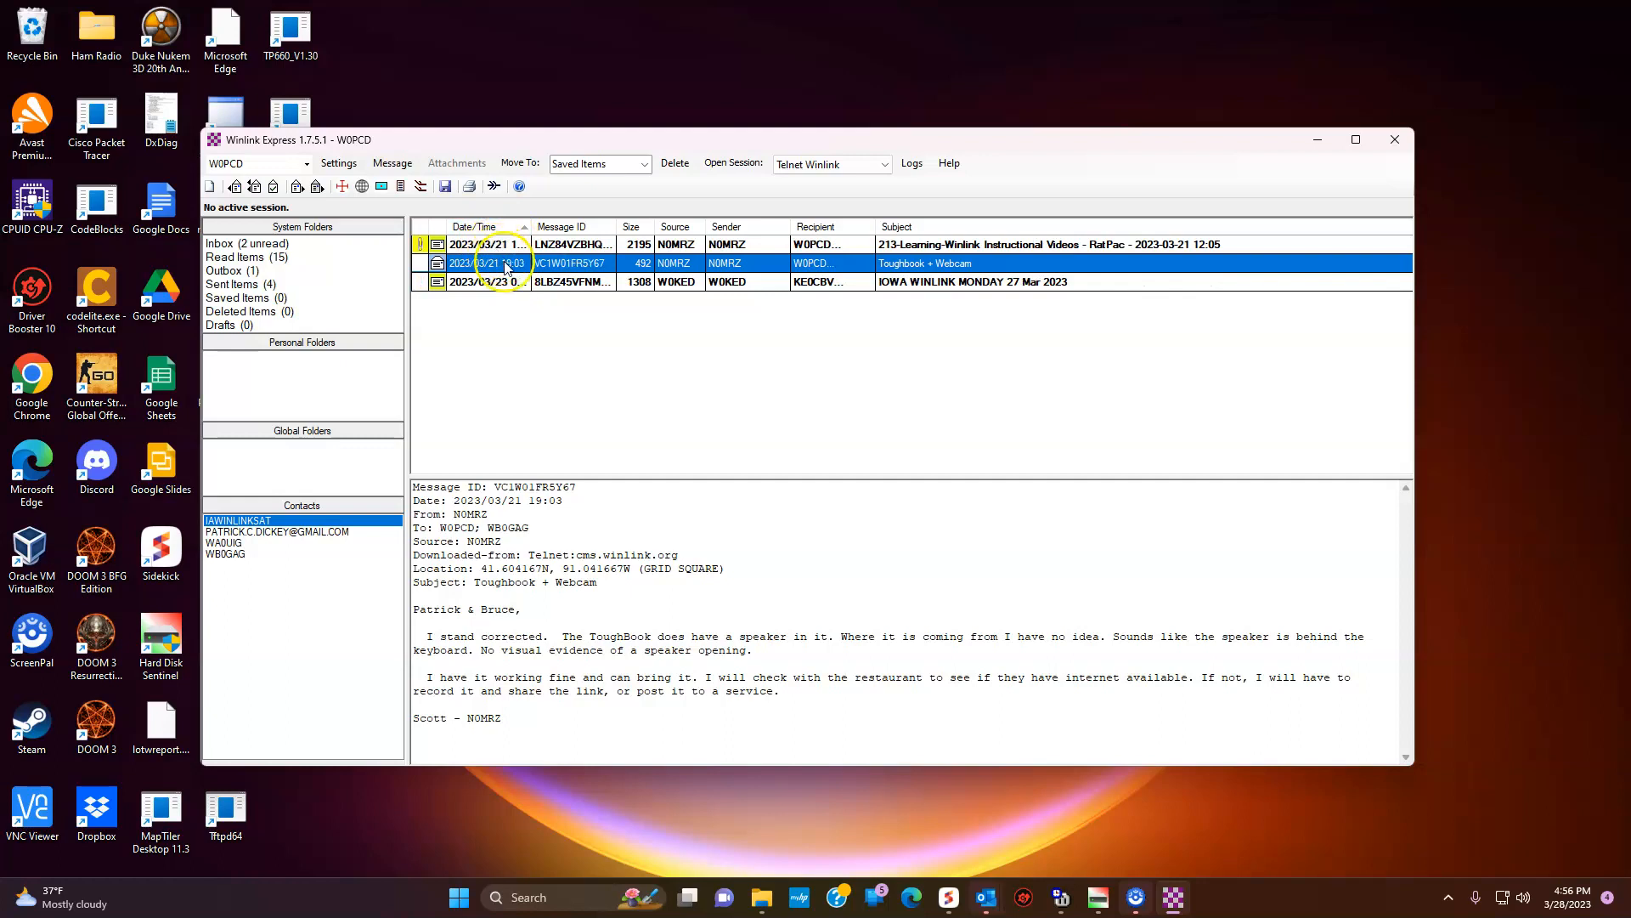
{"action": "left_click", "coordinate": [499, 231]}
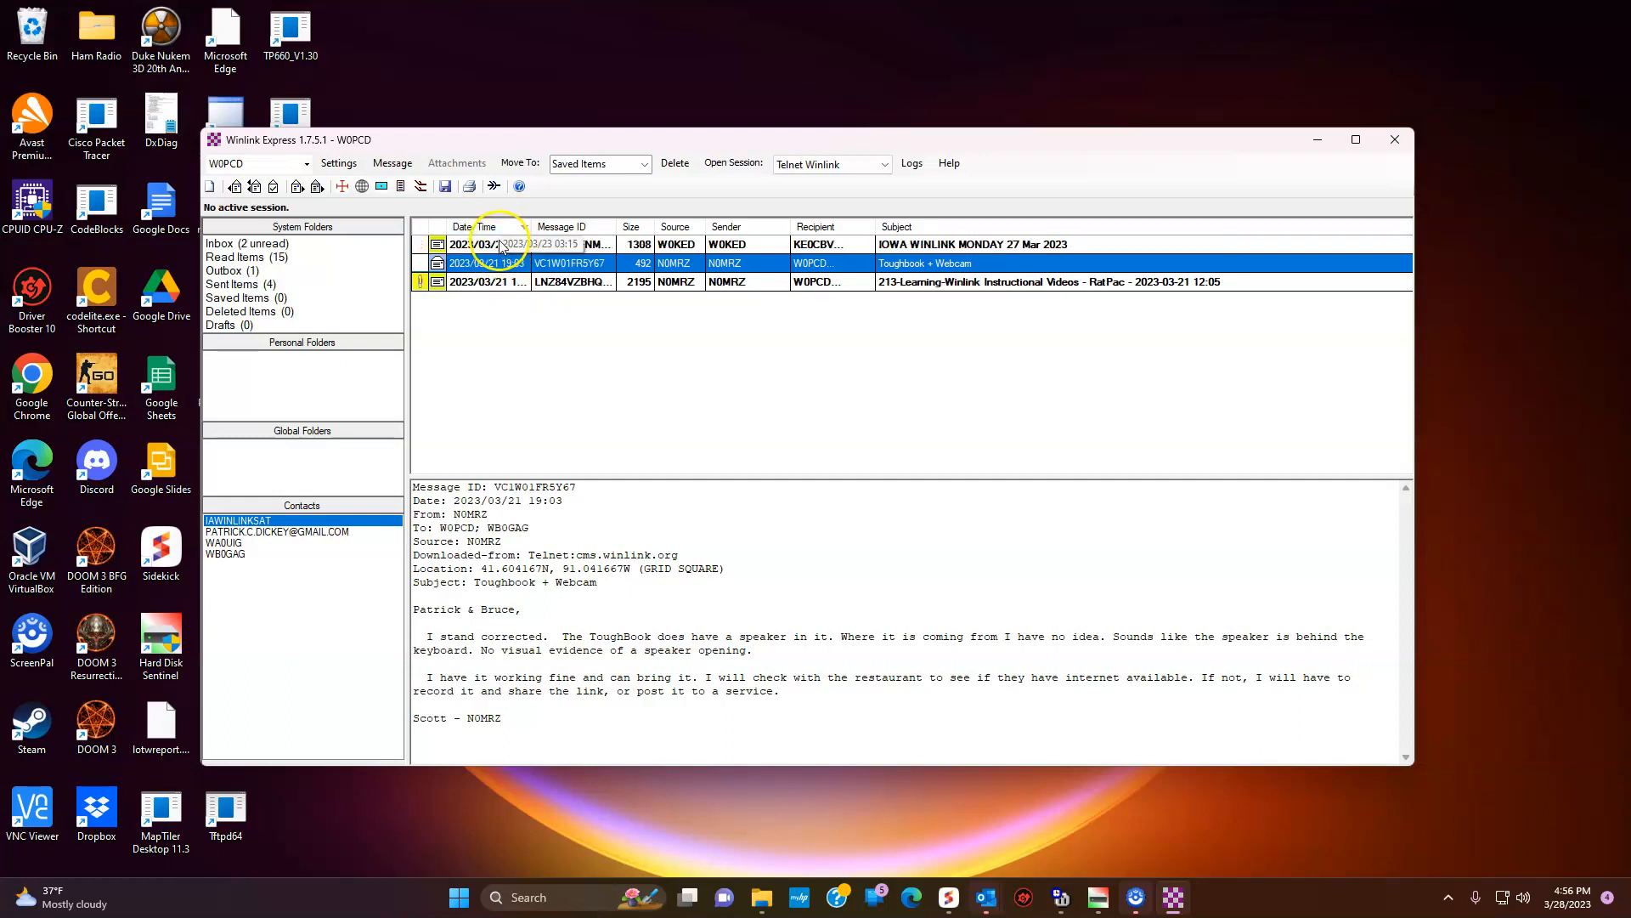
{"action": "left_click", "coordinate": [501, 245]}
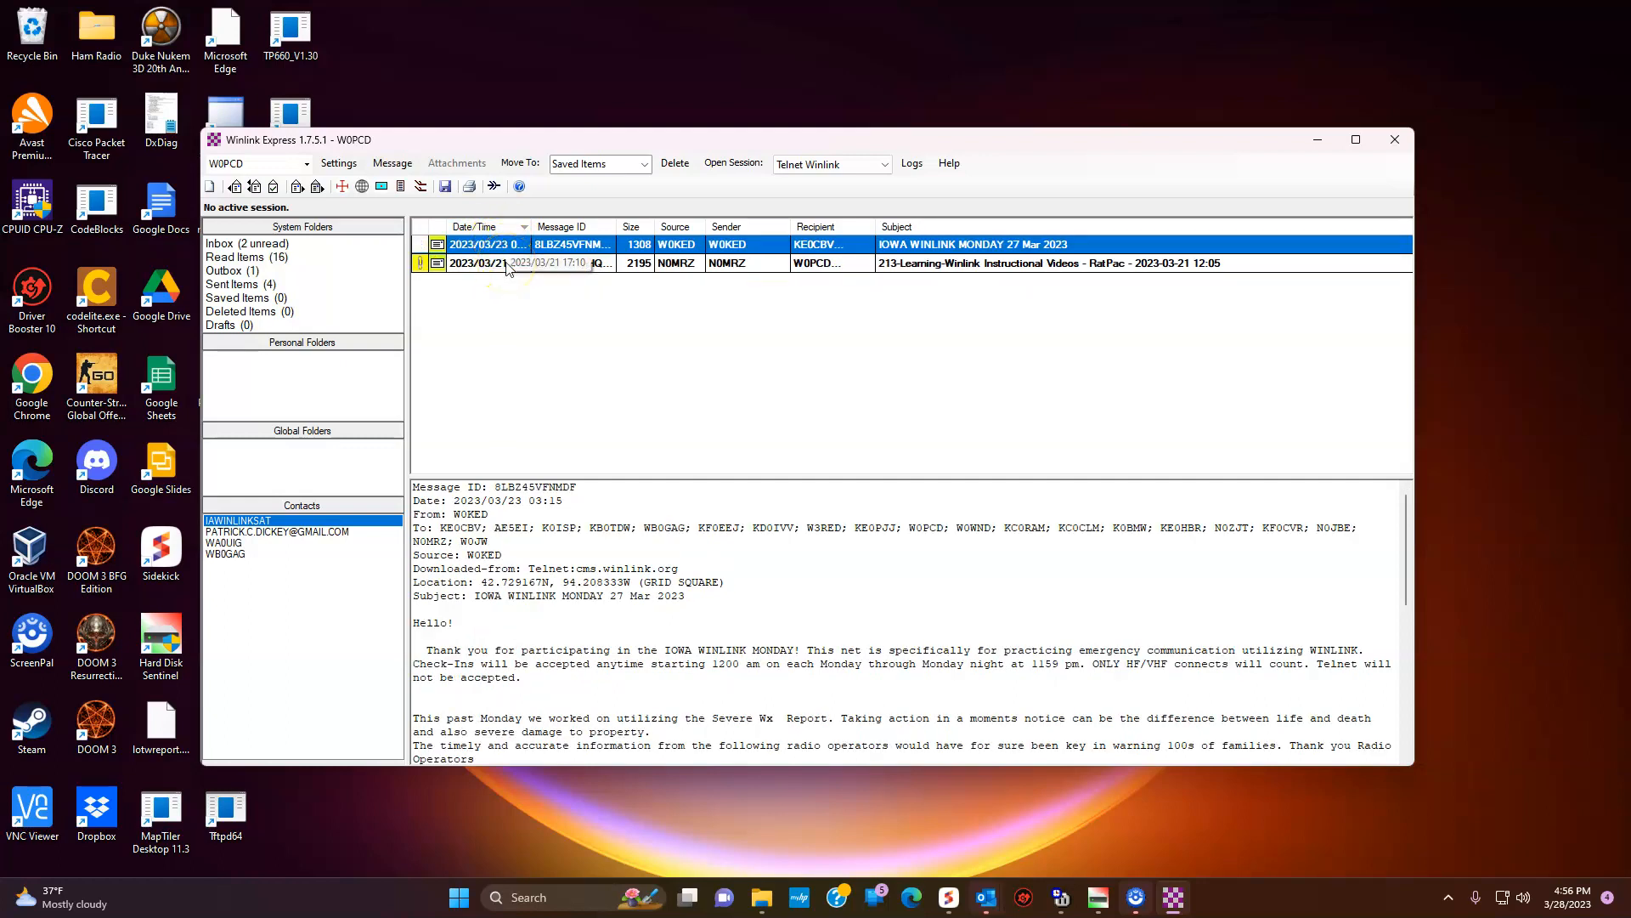
- Open the 213-Learning-Winlink Instructional Videos message as an ICS 213 form, read it, and close the form and minimize the browser
{"action": "double_click", "coordinate": [506, 264]}
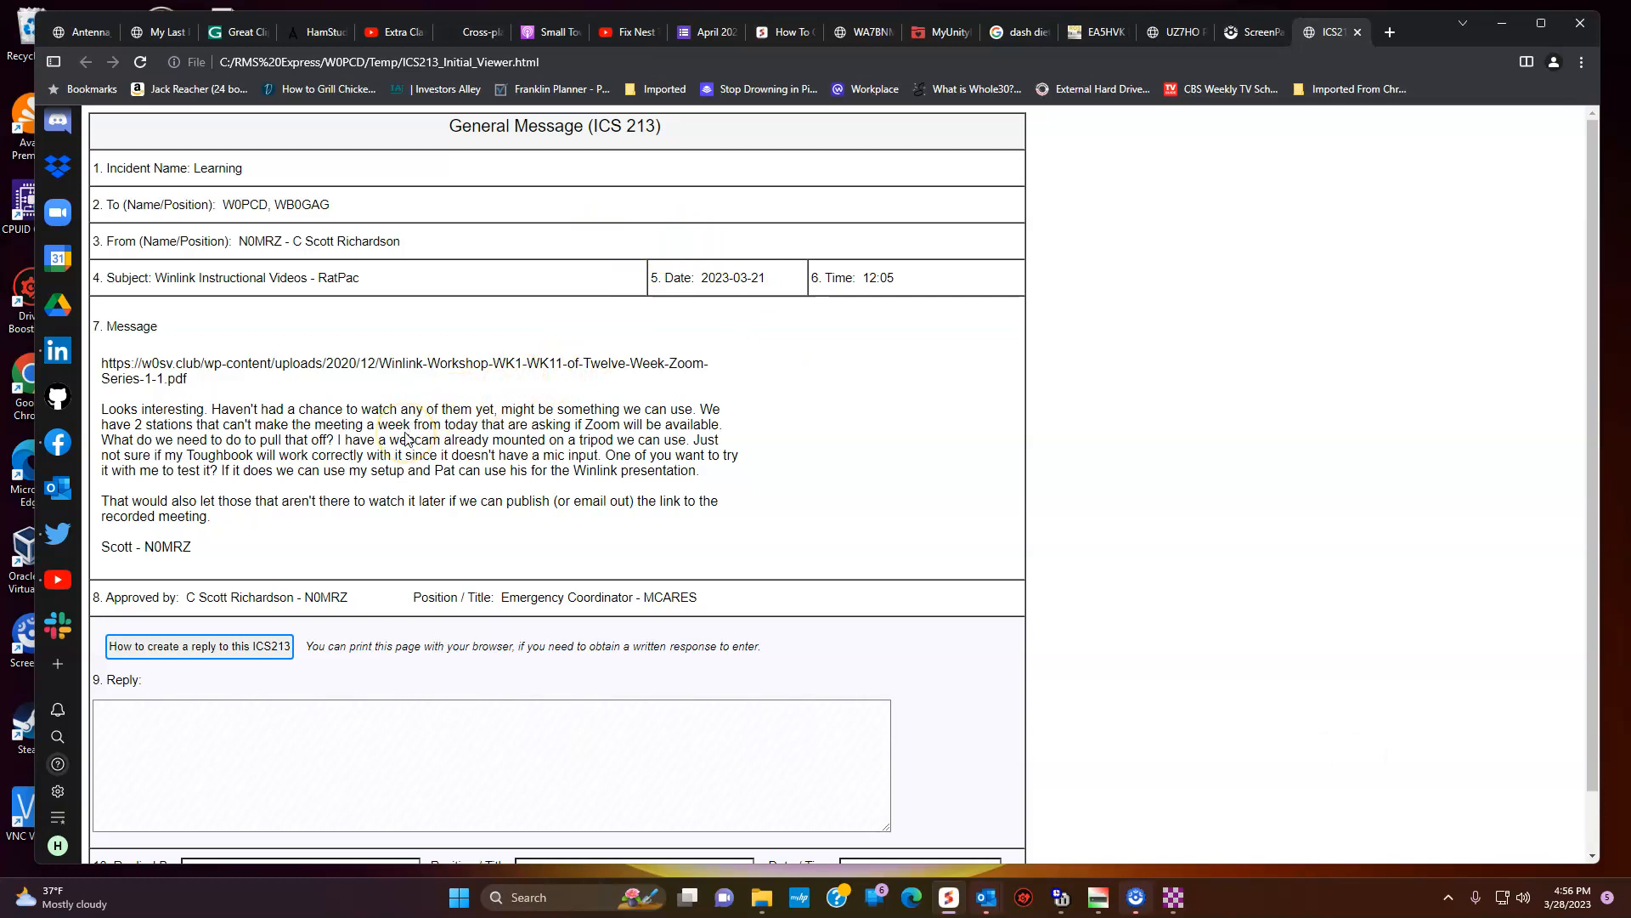
{"action": "left_click", "coordinate": [431, 444]}
{"action": "scroll", "coordinate": [433, 447], "scroll_direction": "down", "scroll_amount": 1}
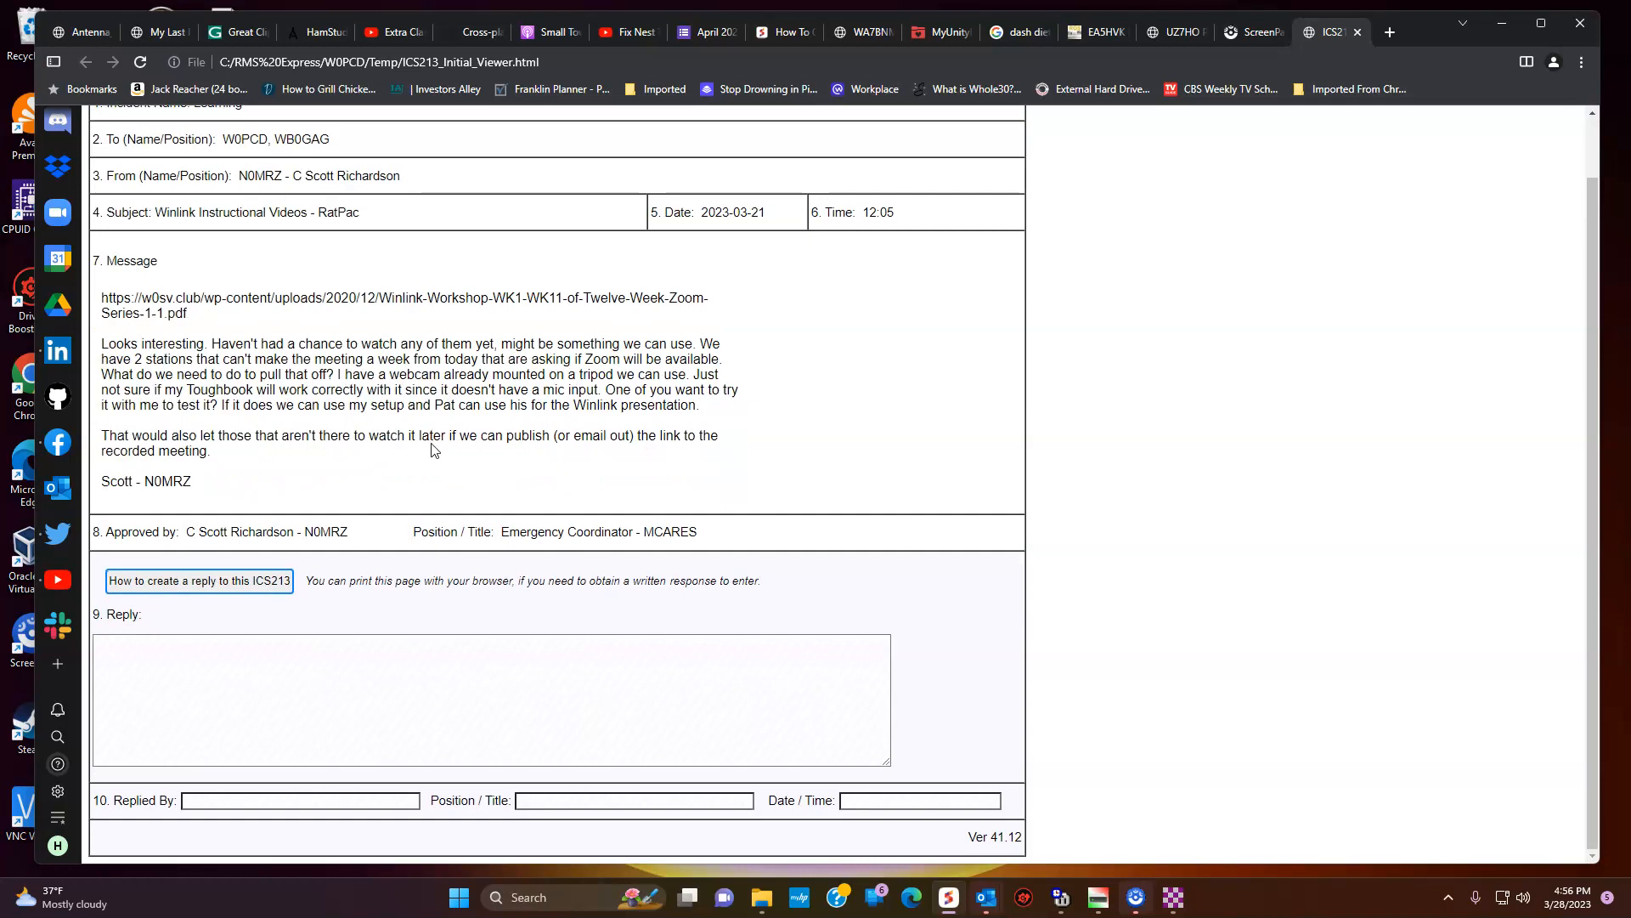
{"action": "scroll", "coordinate": [433, 450], "scroll_direction": "up", "scroll_amount": 1}
{"action": "left_click", "coordinate": [441, 442]}
{"action": "left_click", "coordinate": [335, 443]}
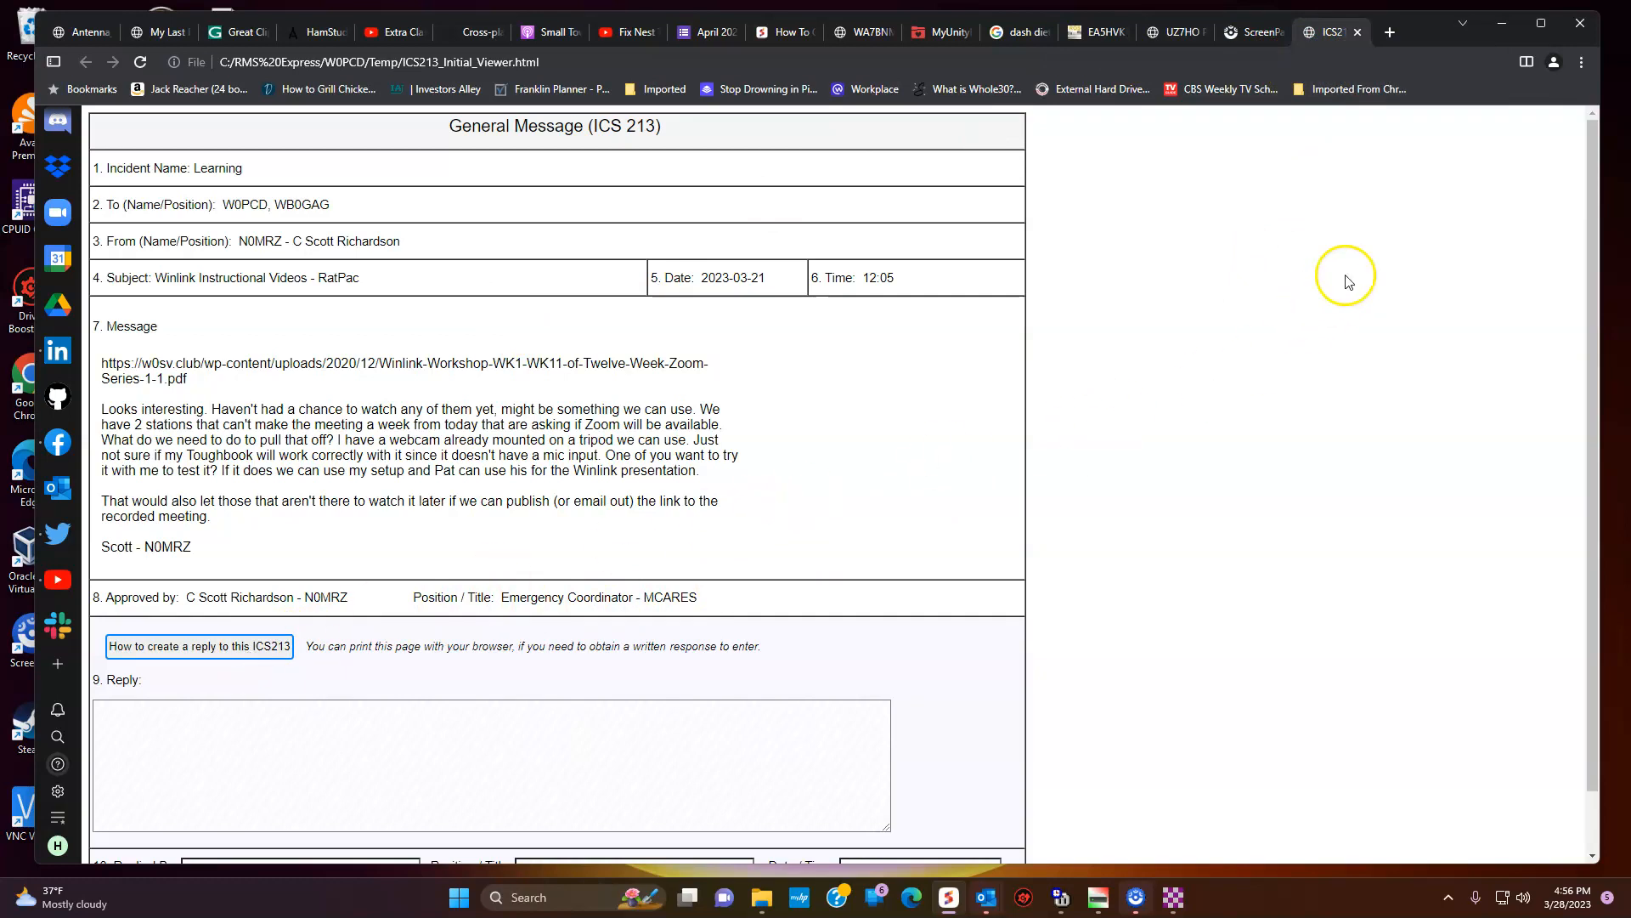
{"action": "left_click", "coordinate": [1357, 32]}
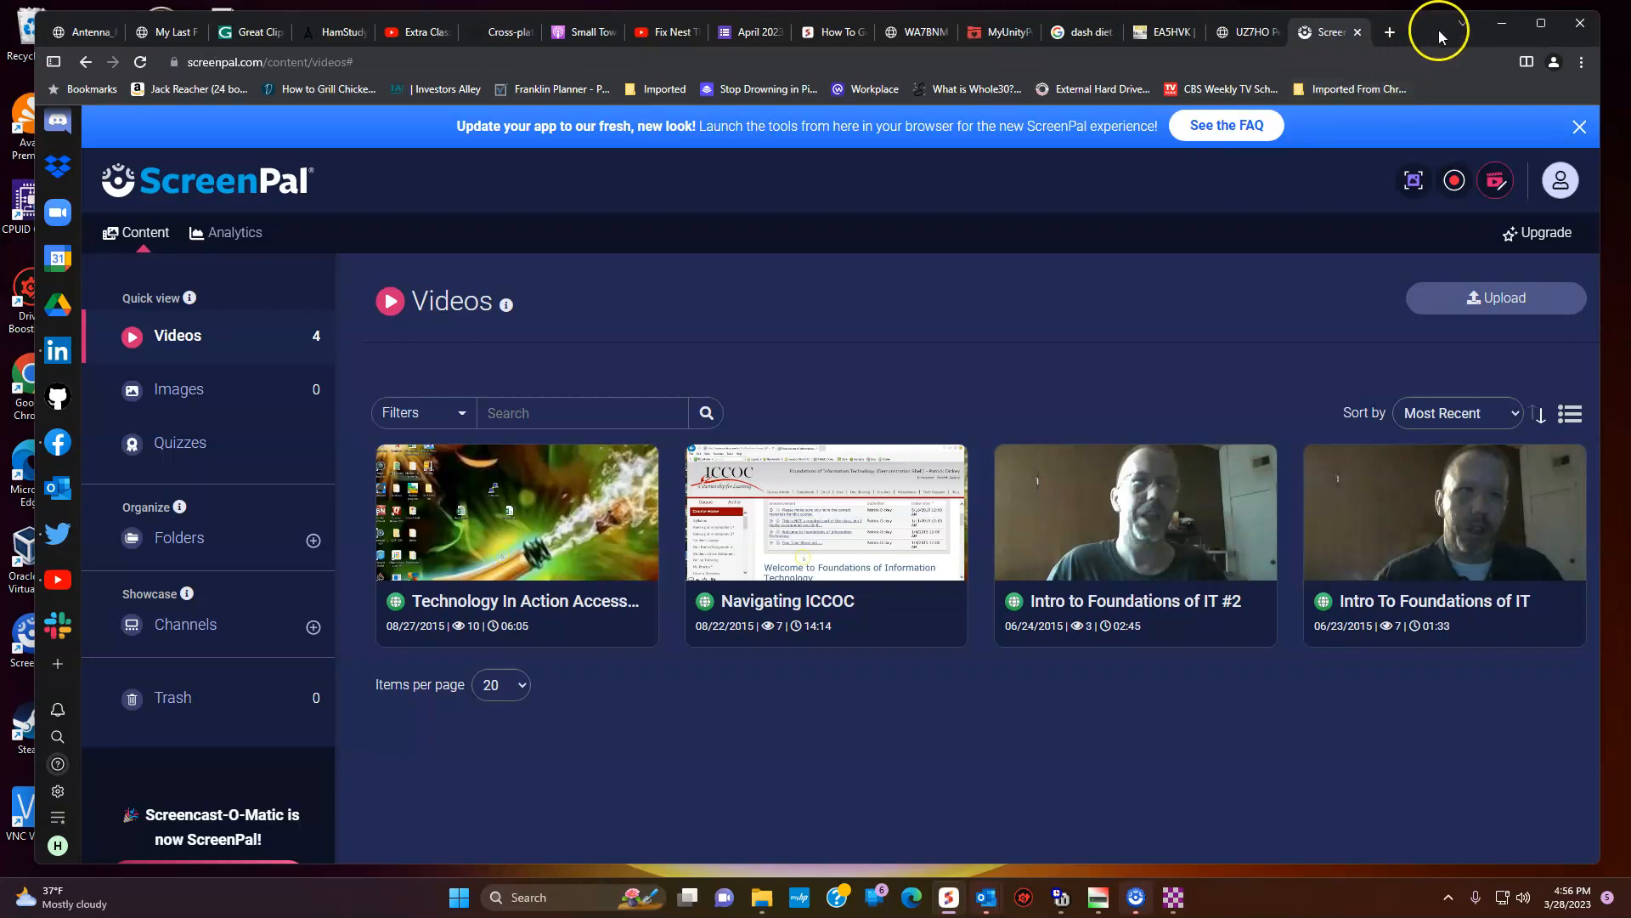
{"action": "left_click", "coordinate": [1502, 23]}
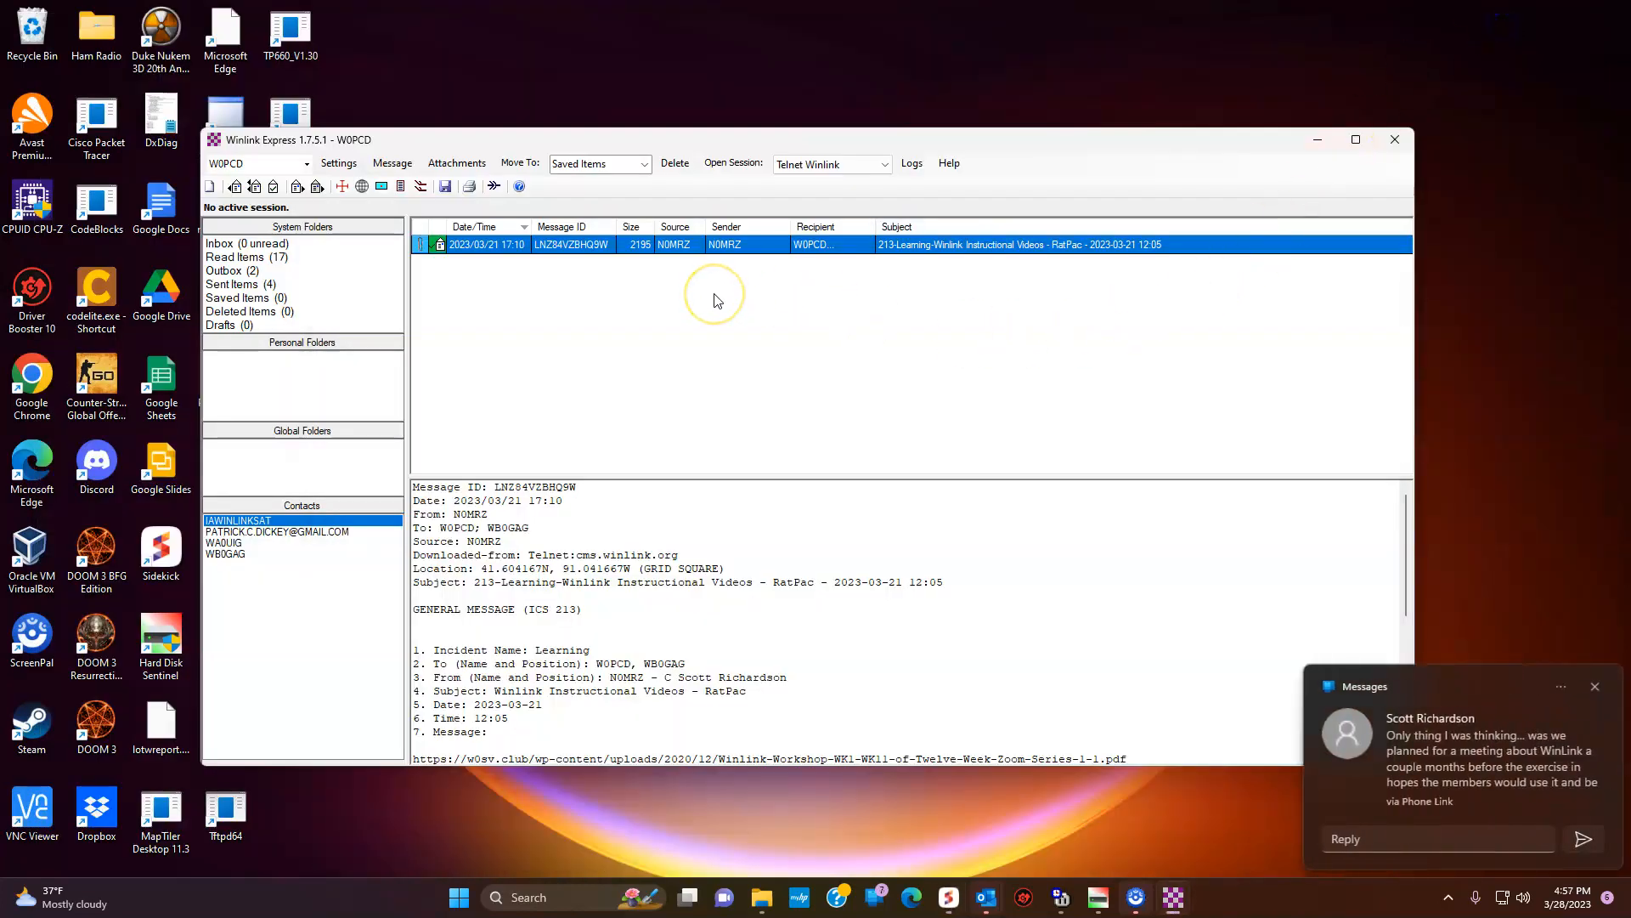
{"action": "left_click", "coordinate": [880, 166]}
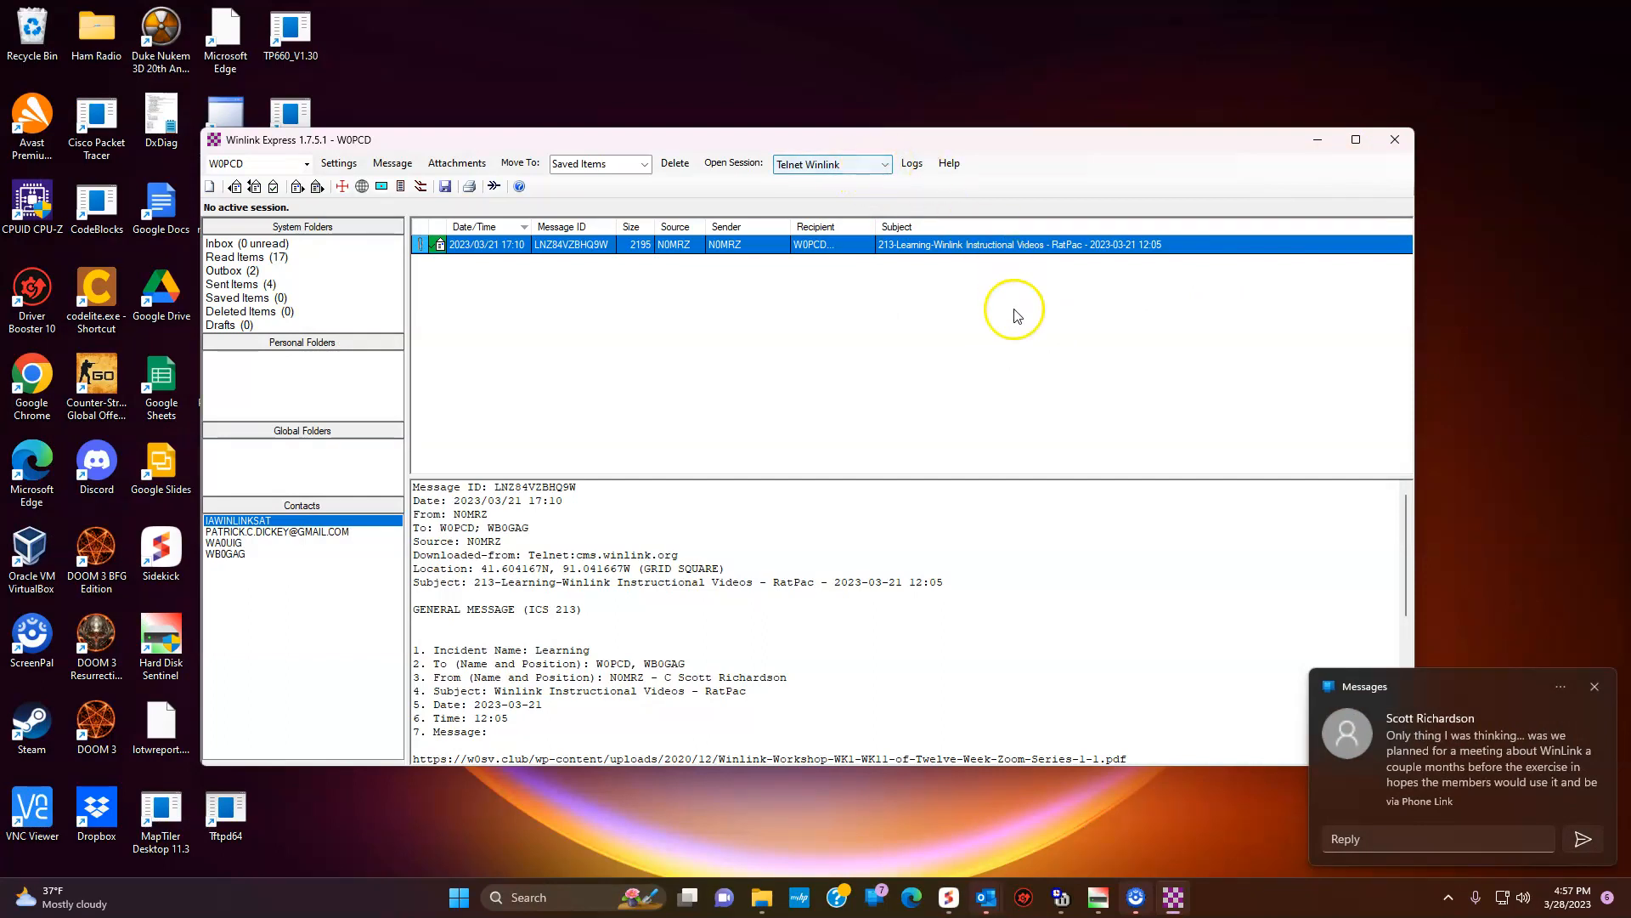
{"action": "left_click", "coordinate": [1593, 685]}
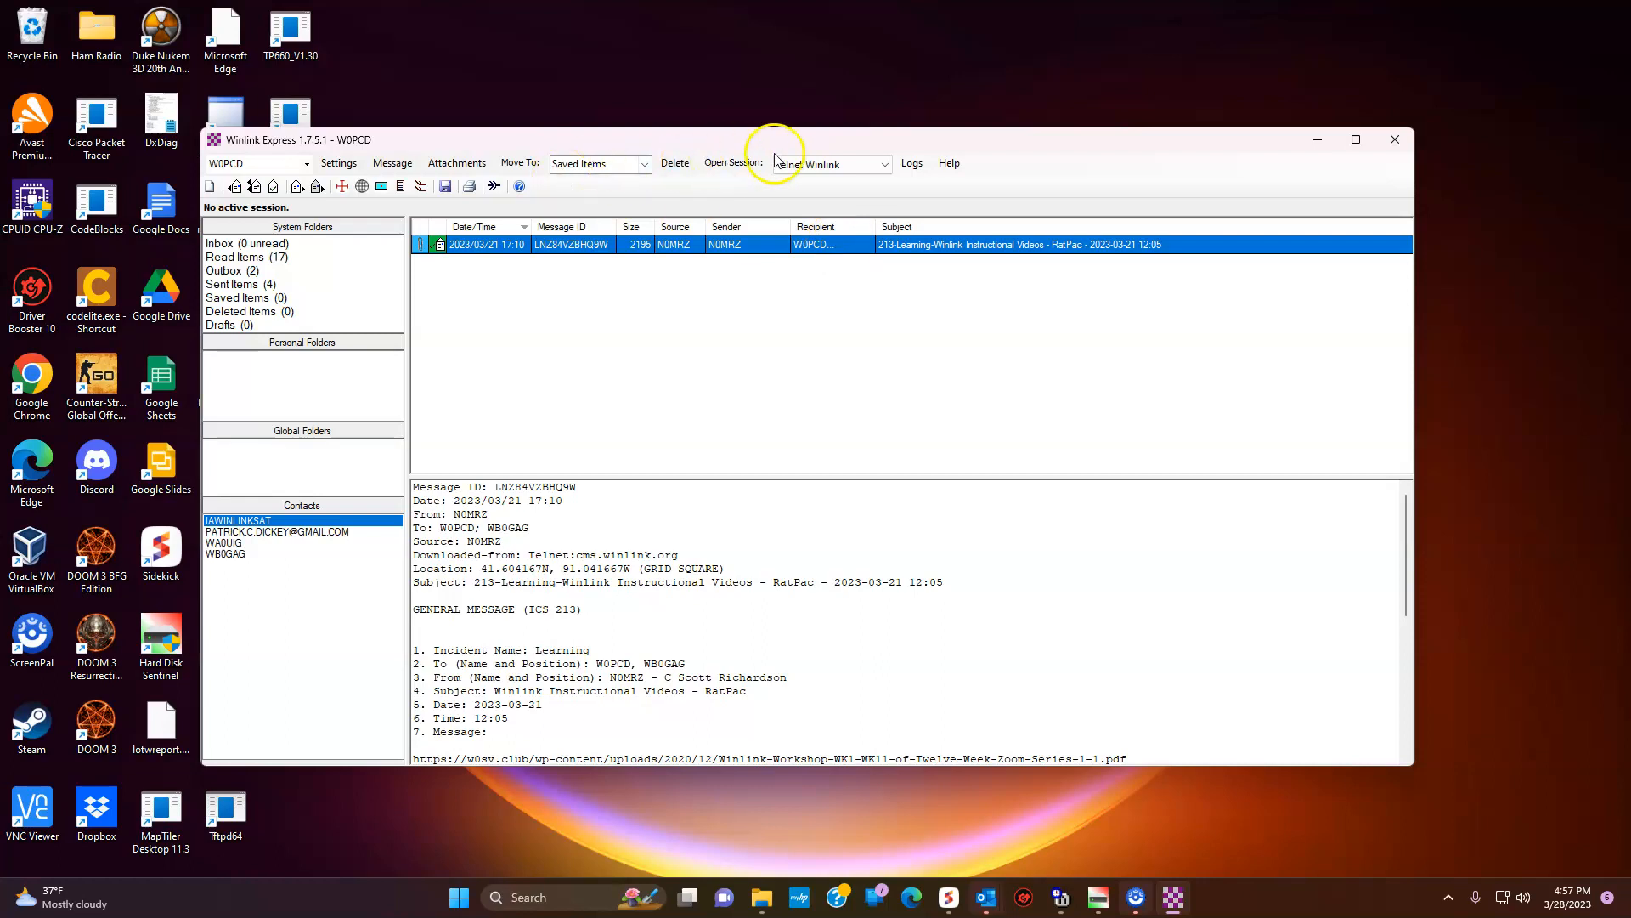
{"action": "left_click", "coordinate": [734, 163]}
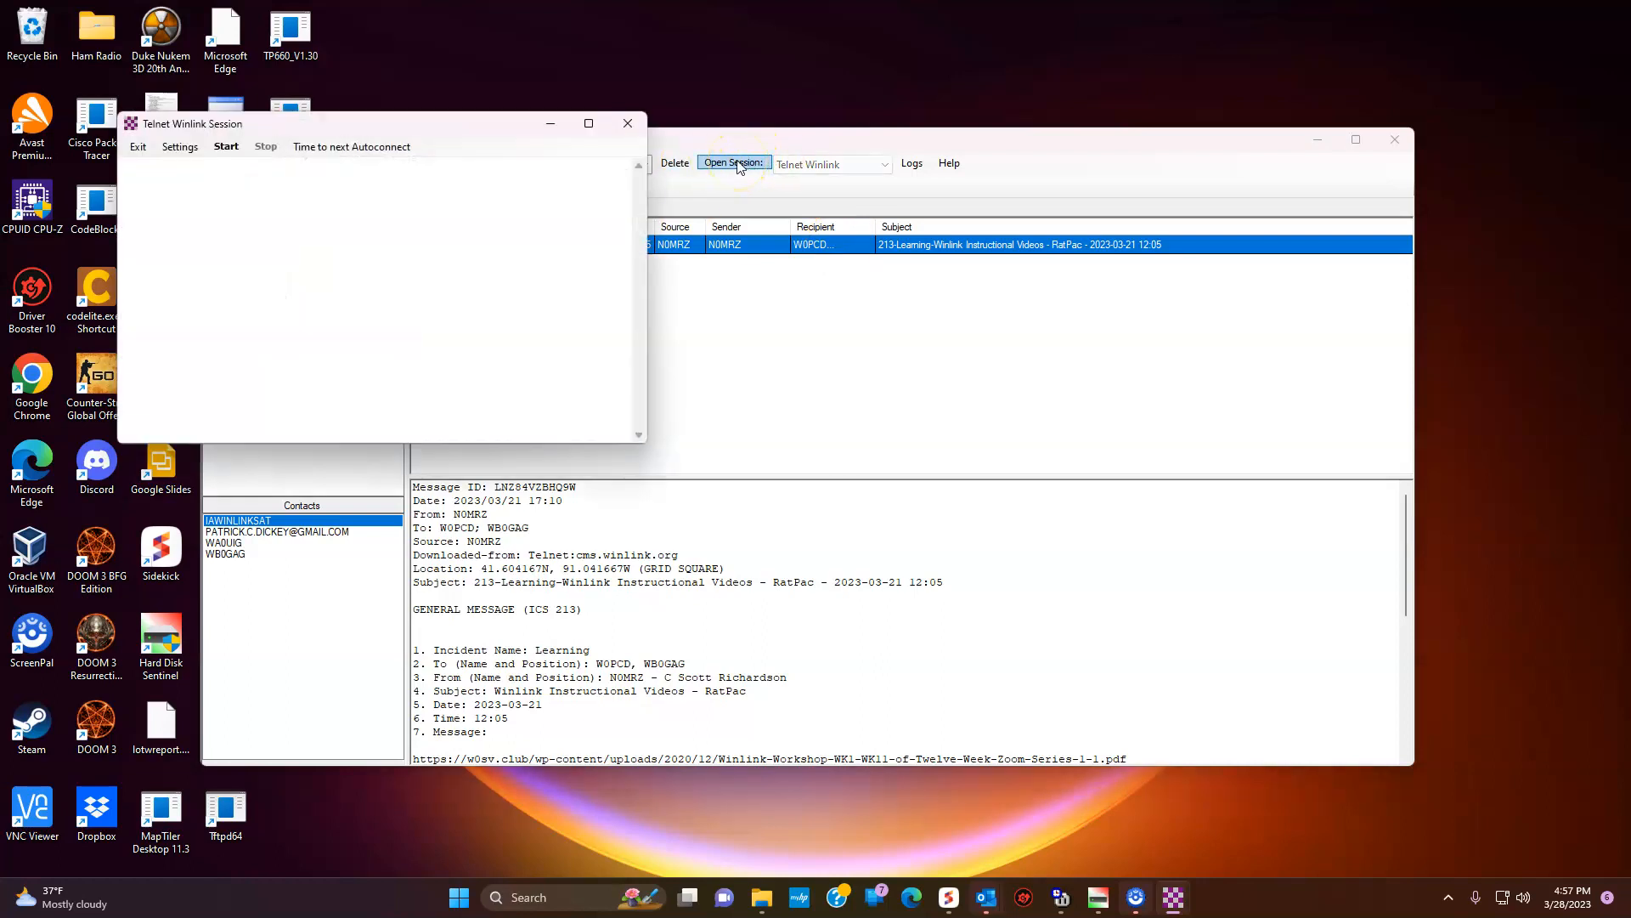
{"action": "left_click", "coordinate": [628, 123]}
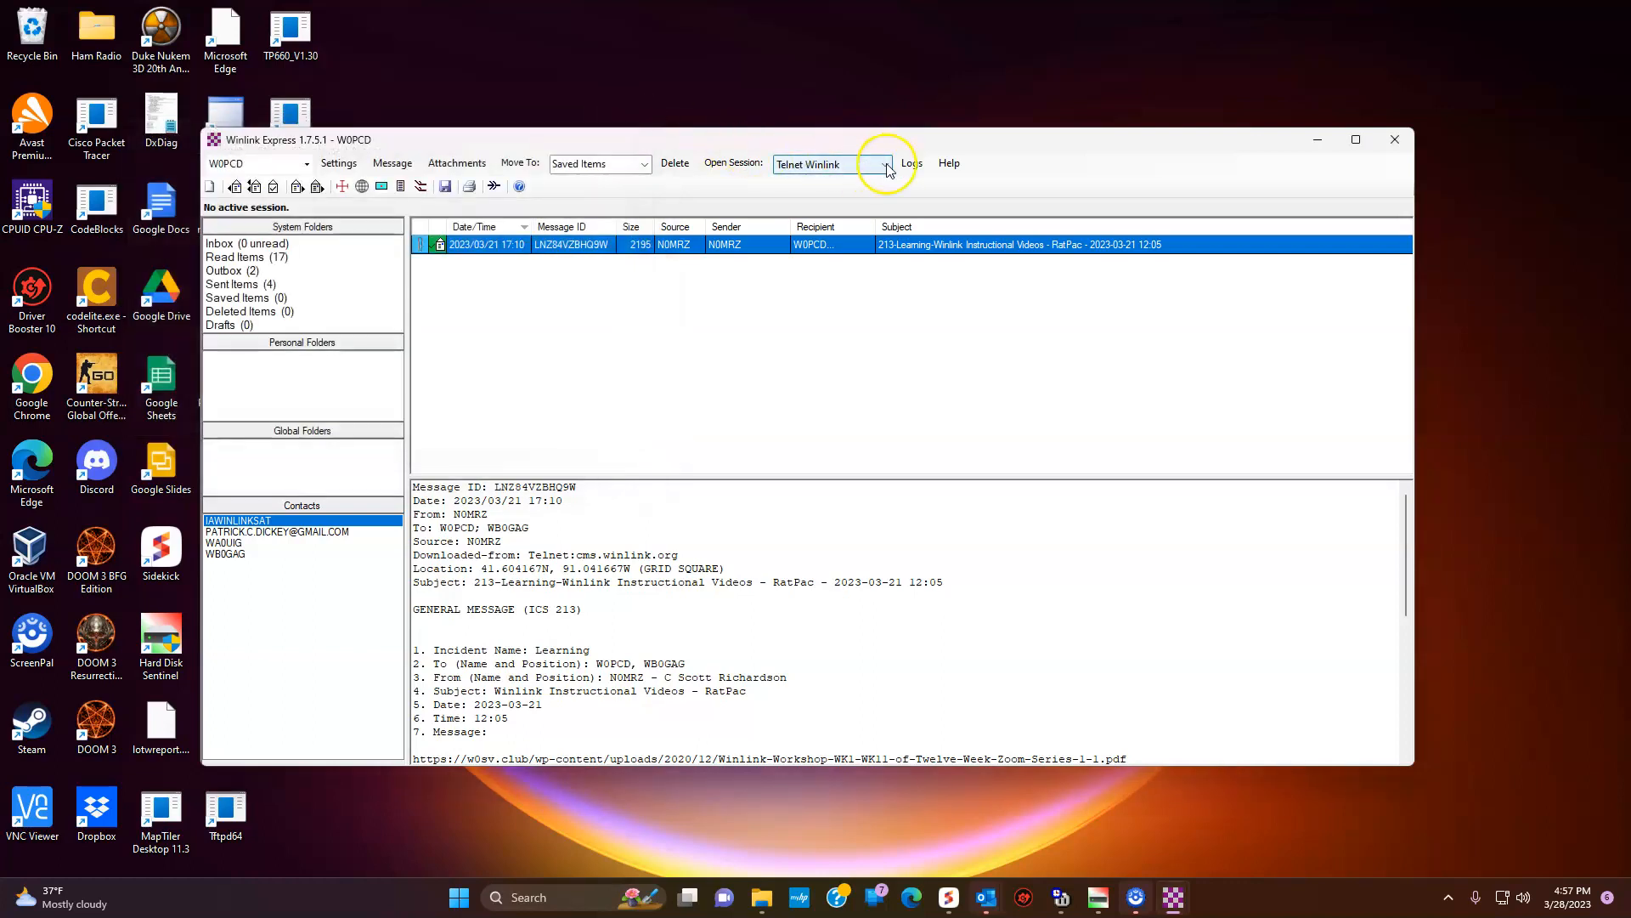
- Set the session type to Vara HF Winlink, open the session, and bring up the VARA HF modem window
{"action": "left_click", "coordinate": [885, 164]}
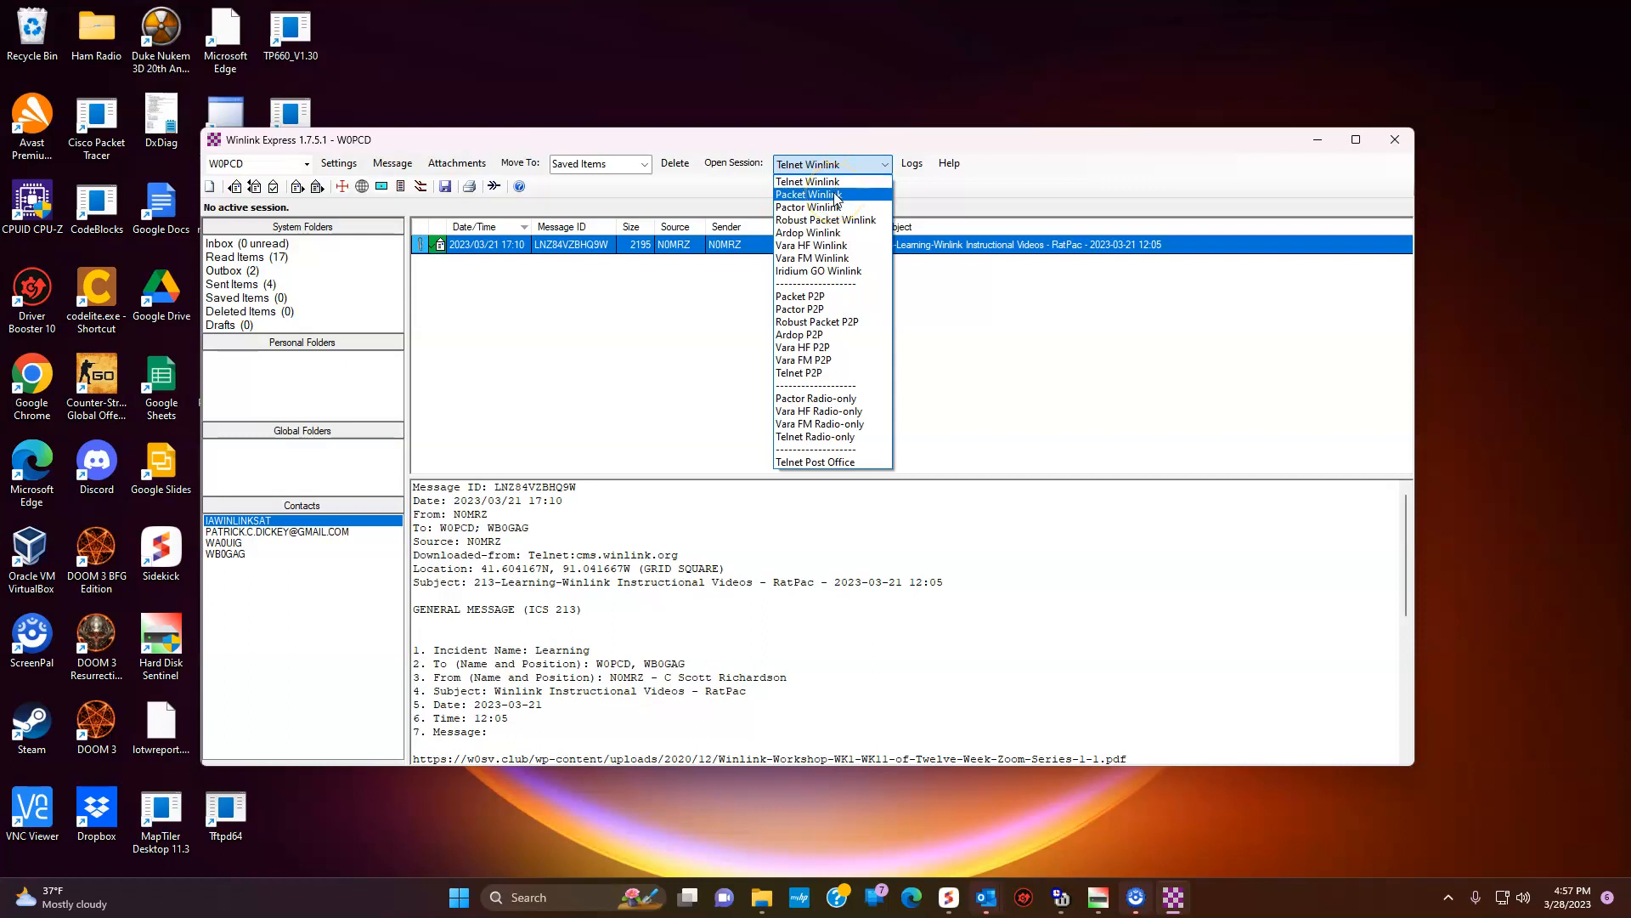
{"action": "left_click", "coordinate": [829, 247]}
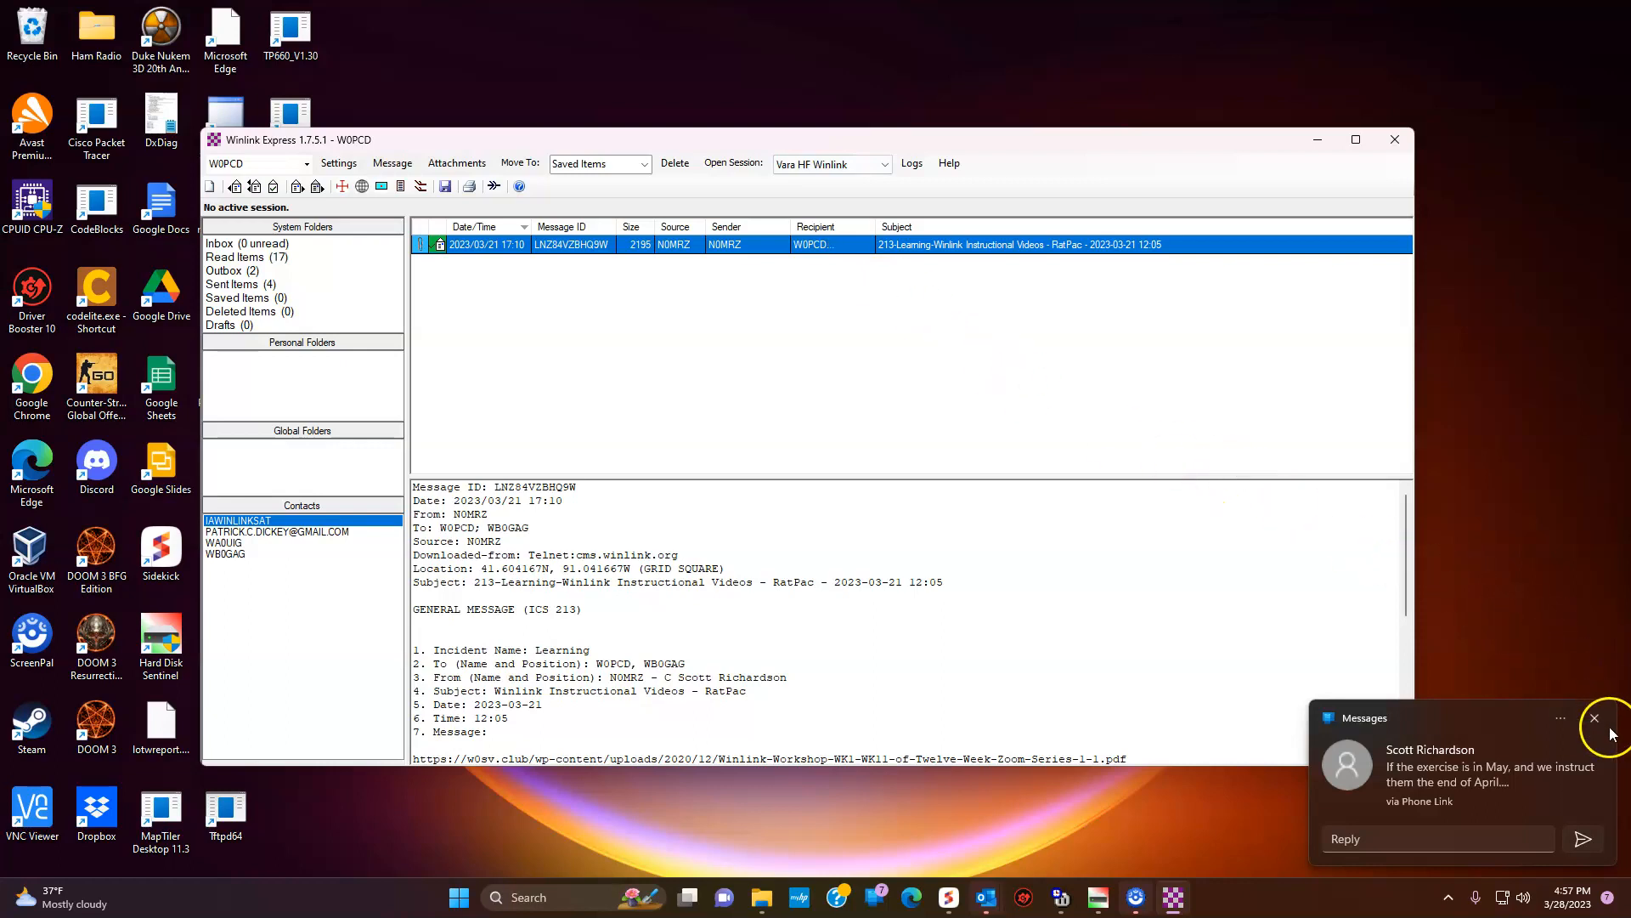
{"action": "left_click", "coordinate": [1582, 719]}
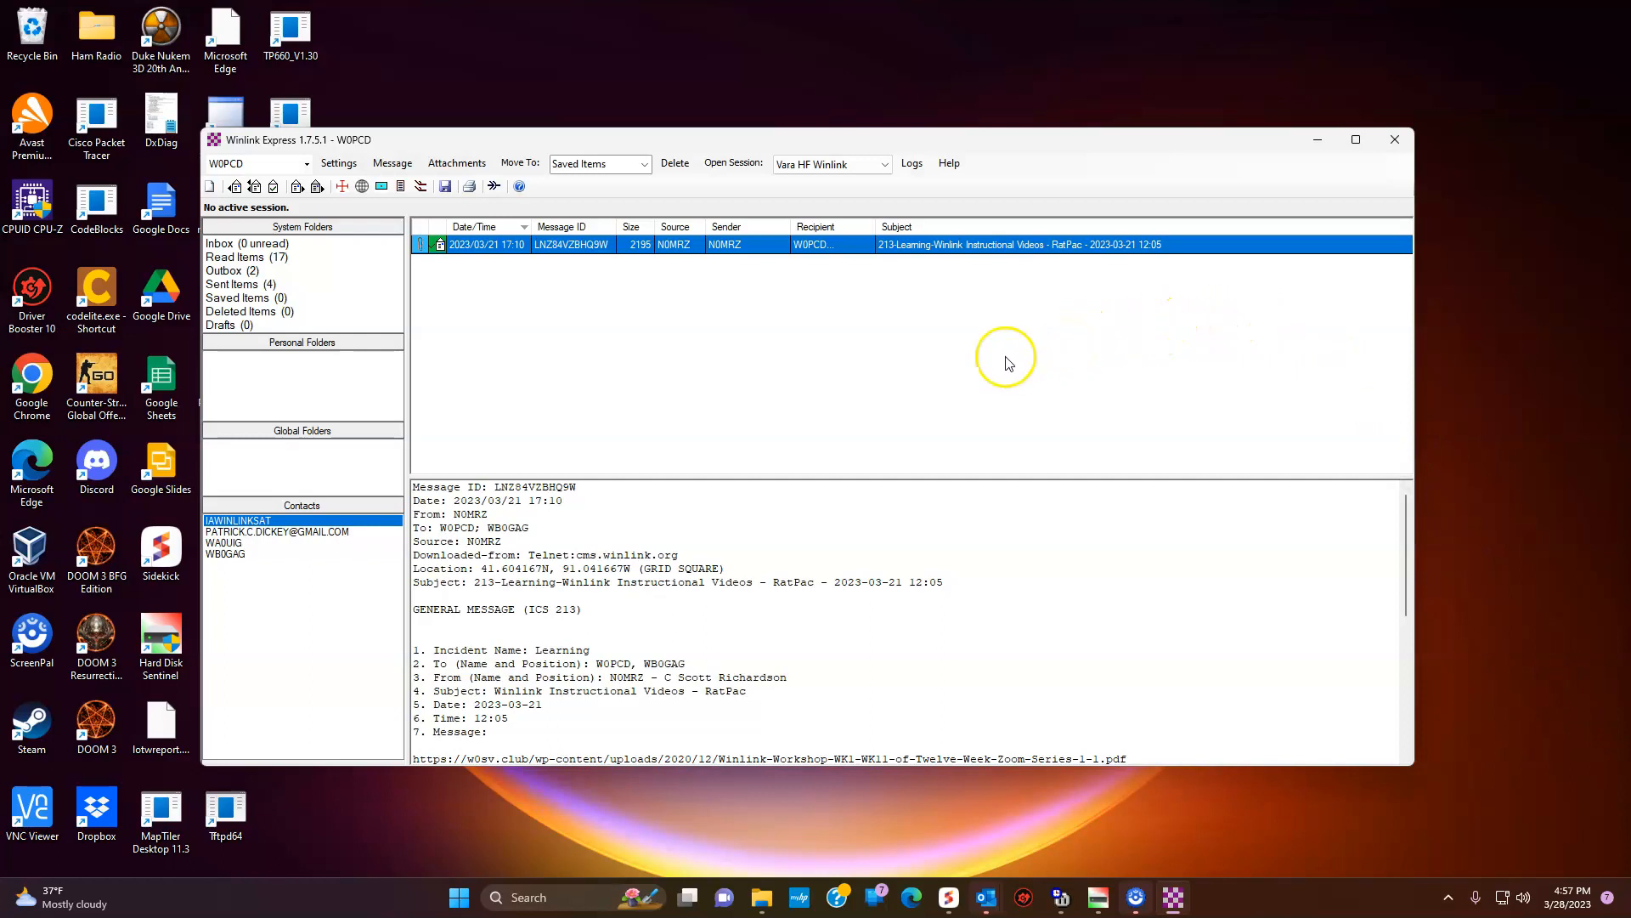
{"action": "left_click", "coordinate": [736, 163]}
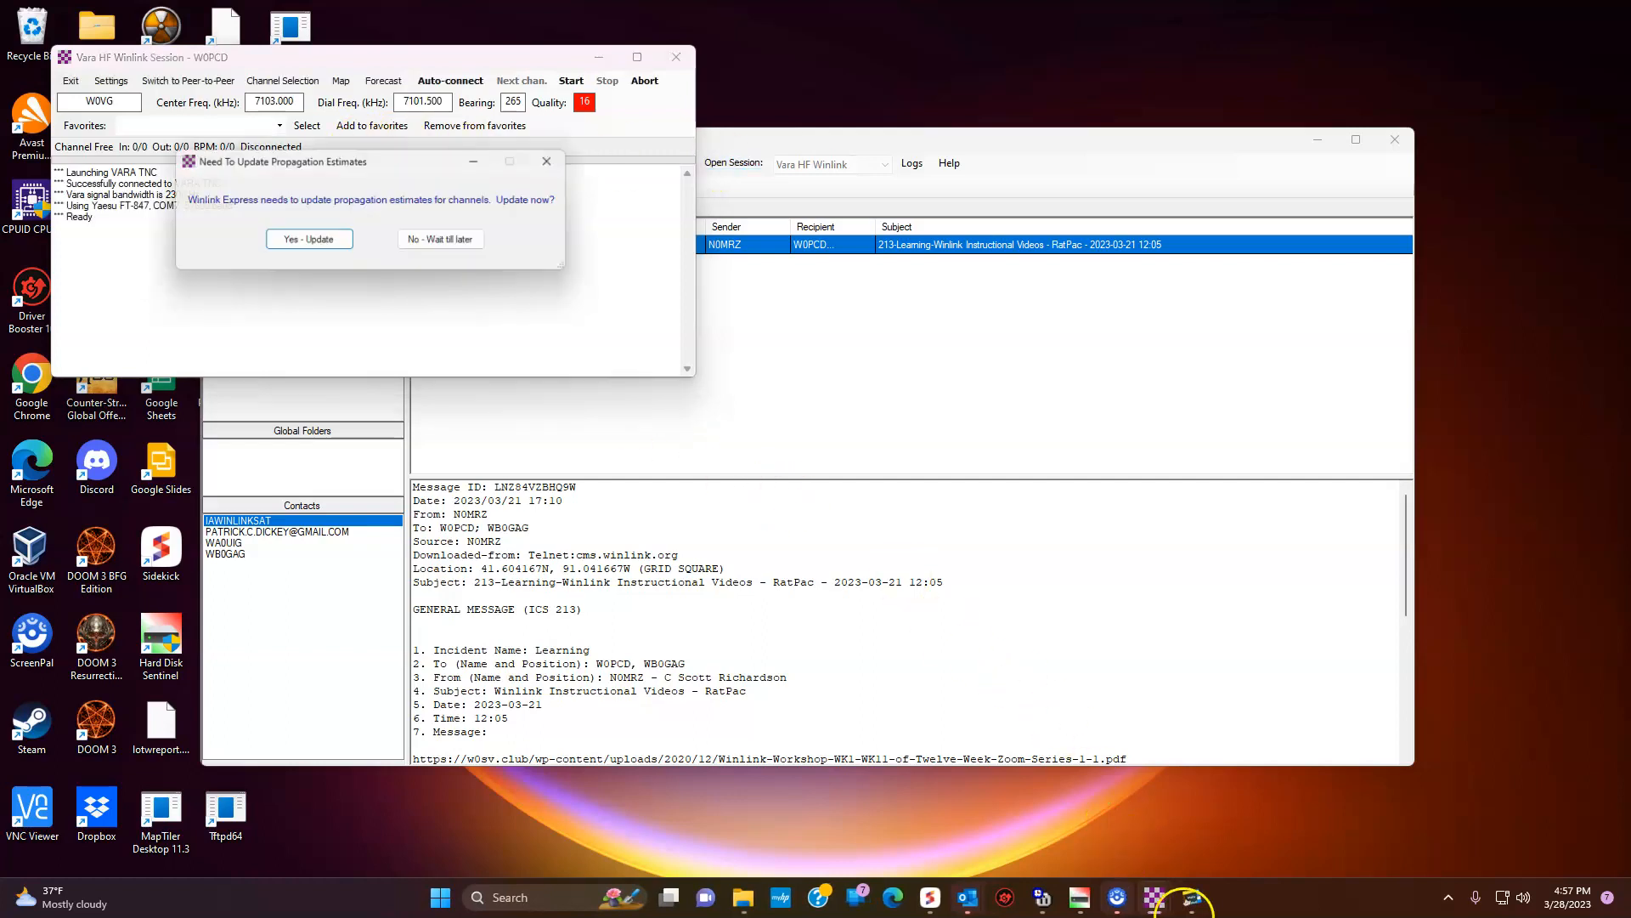
{"action": "left_click", "coordinate": [1198, 907]}
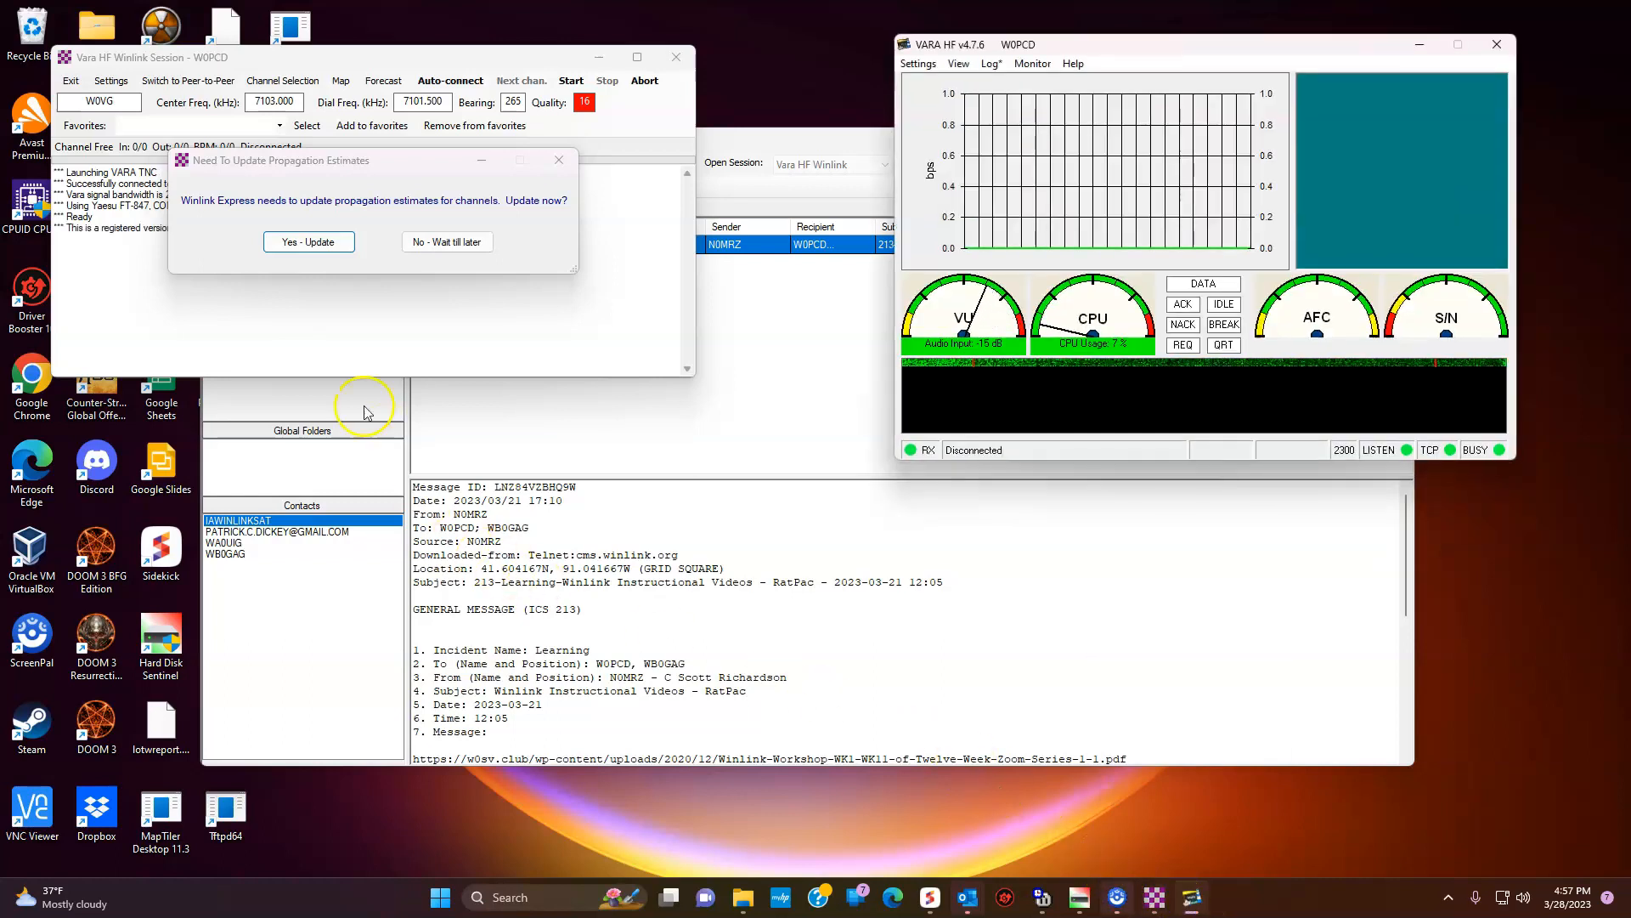
- Update the propagation estimates and choose the NS0A channel on 7103.500 kHz from the HF channel list
{"action": "left_click", "coordinate": [326, 244]}
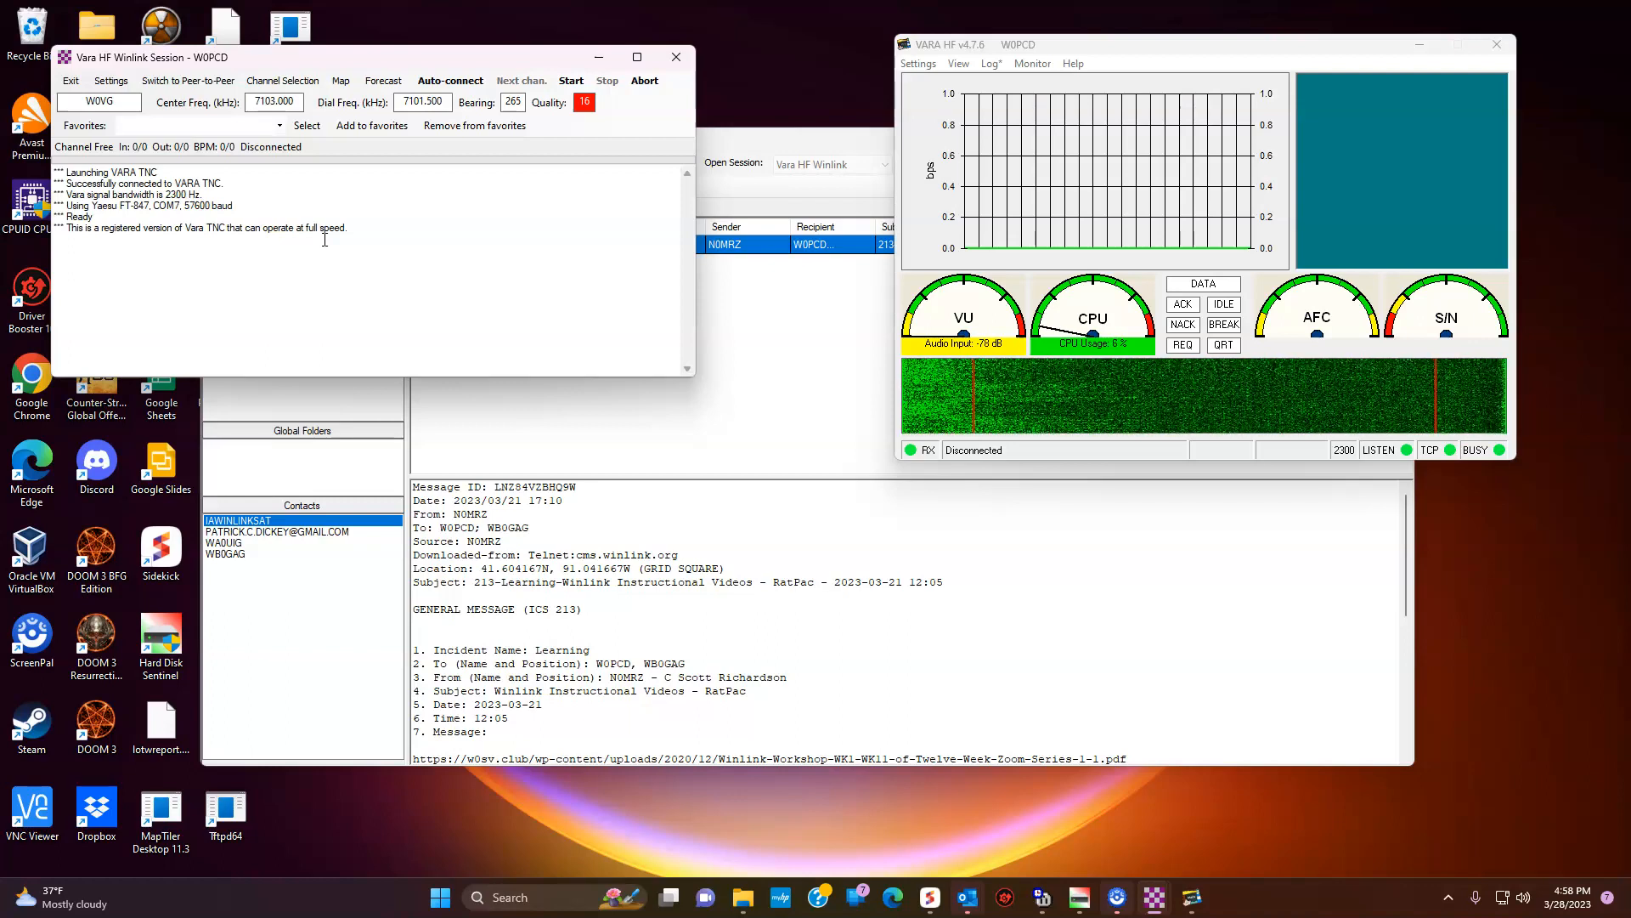
{"action": "left_click", "coordinate": [276, 81]}
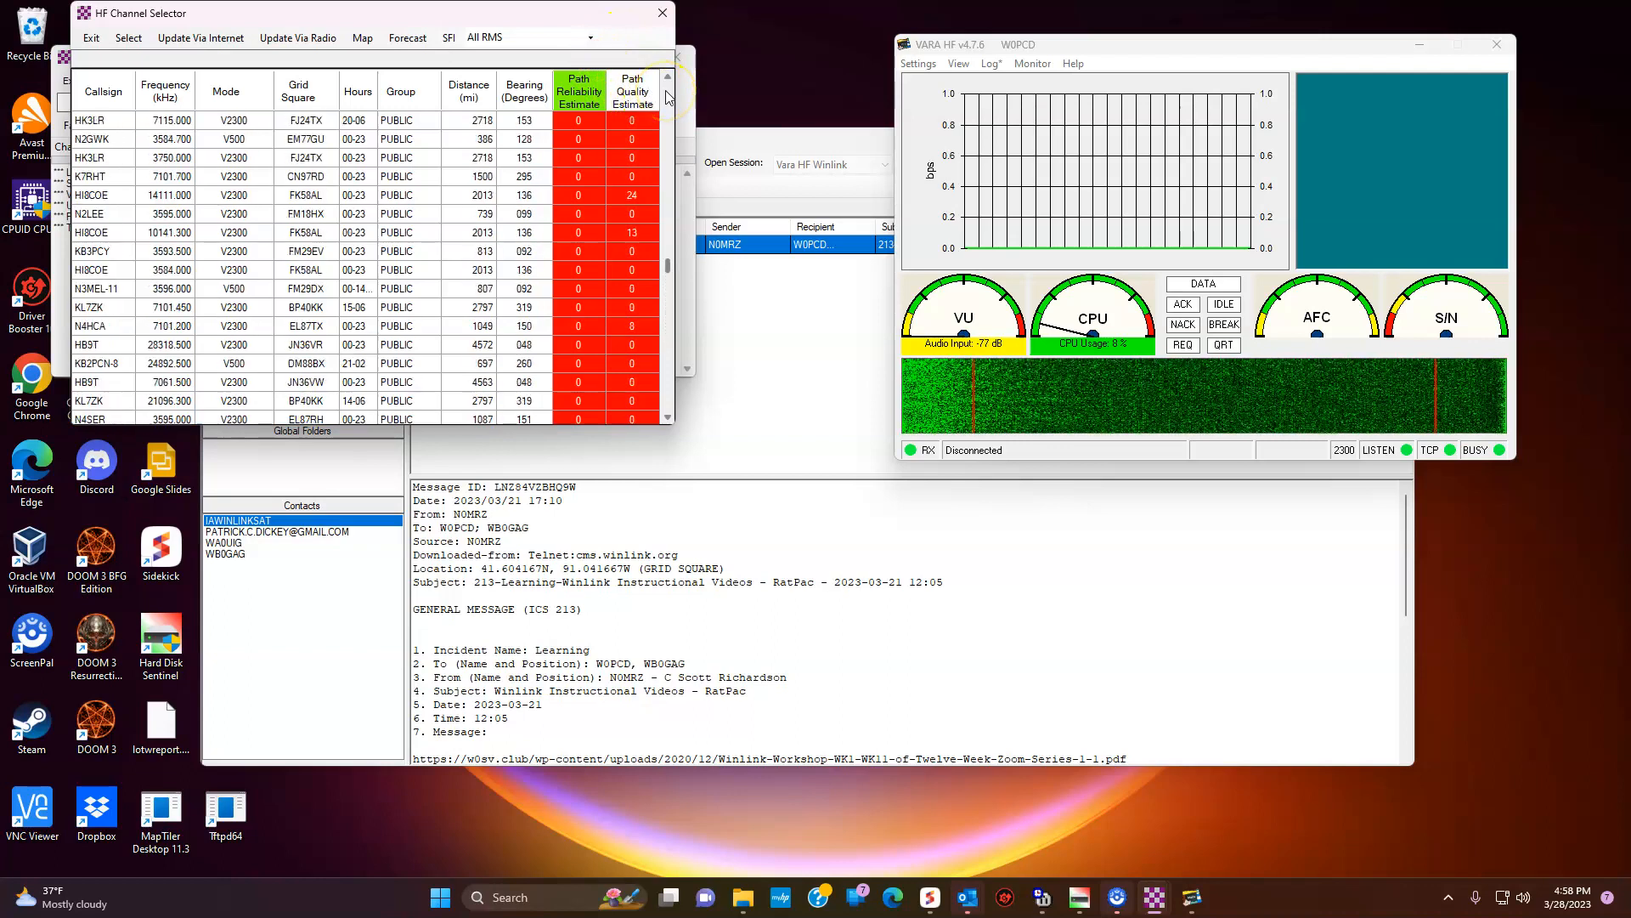
{"action": "left_click_drag", "start_coordinate": [668, 267], "coordinate": [670, 90]}
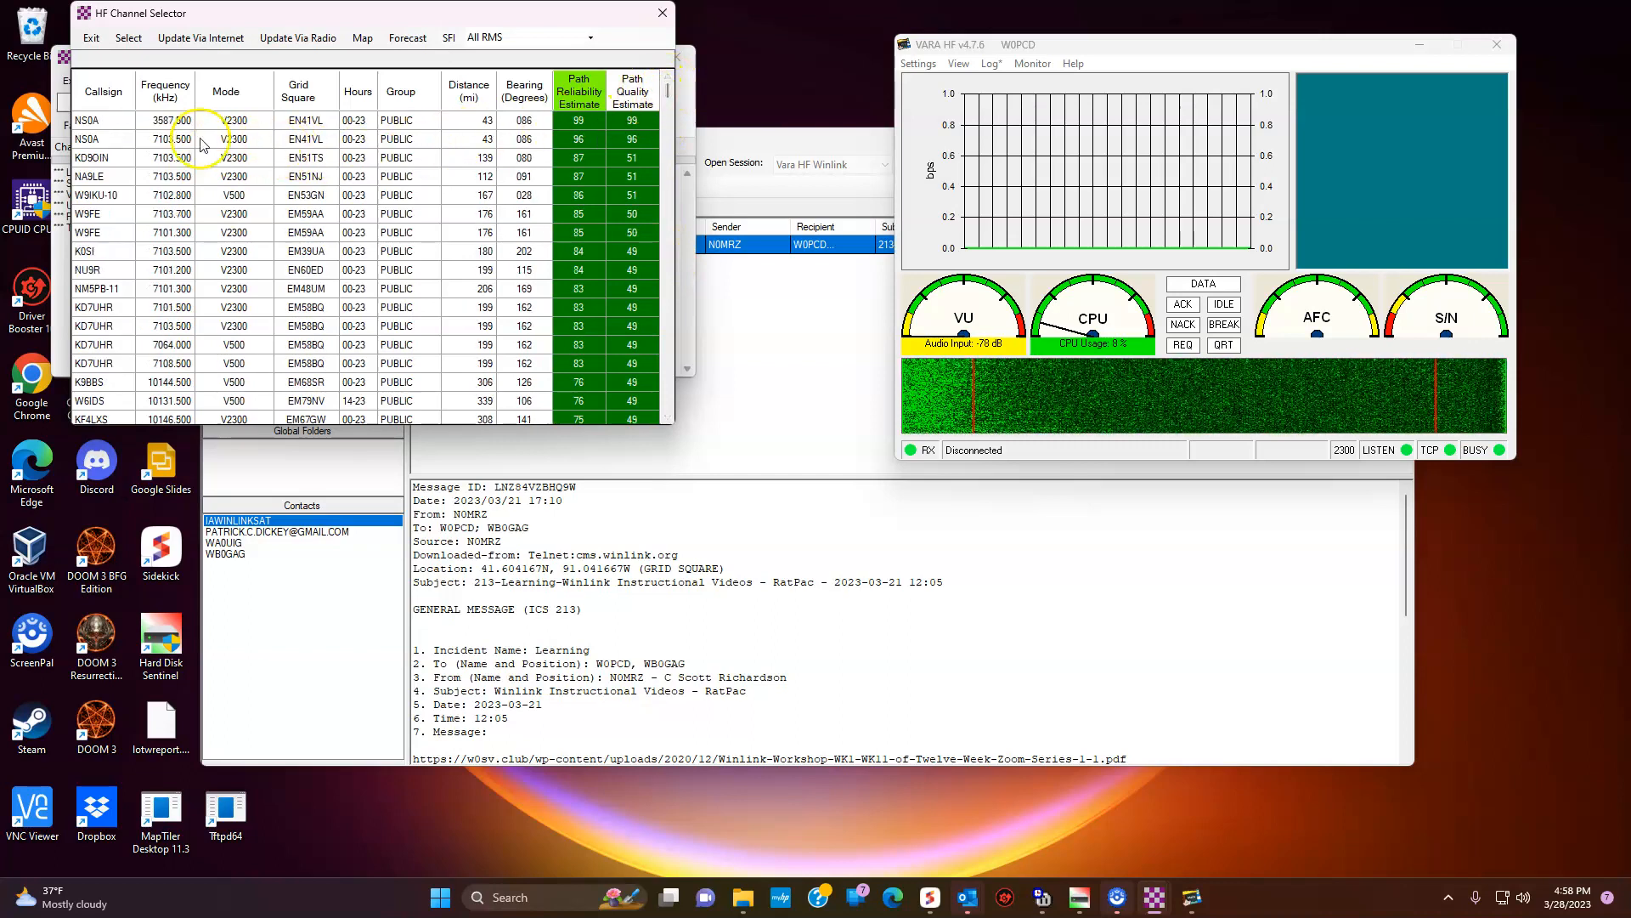
{"action": "left_click", "coordinate": [98, 142]}
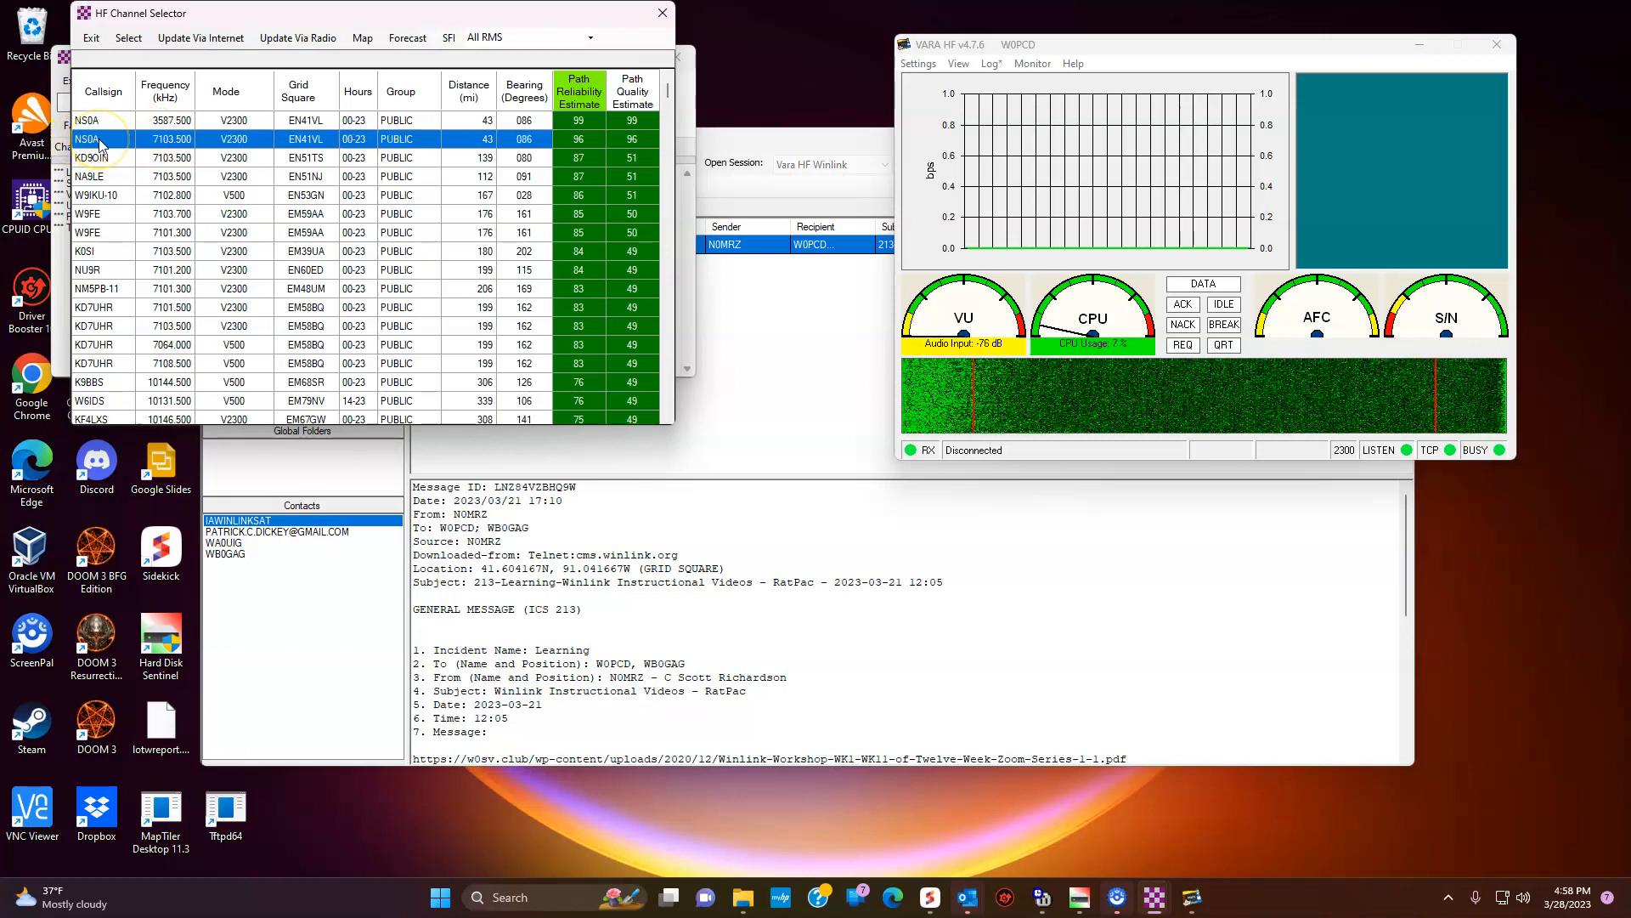
{"action": "double_click", "coordinate": [97, 143]}
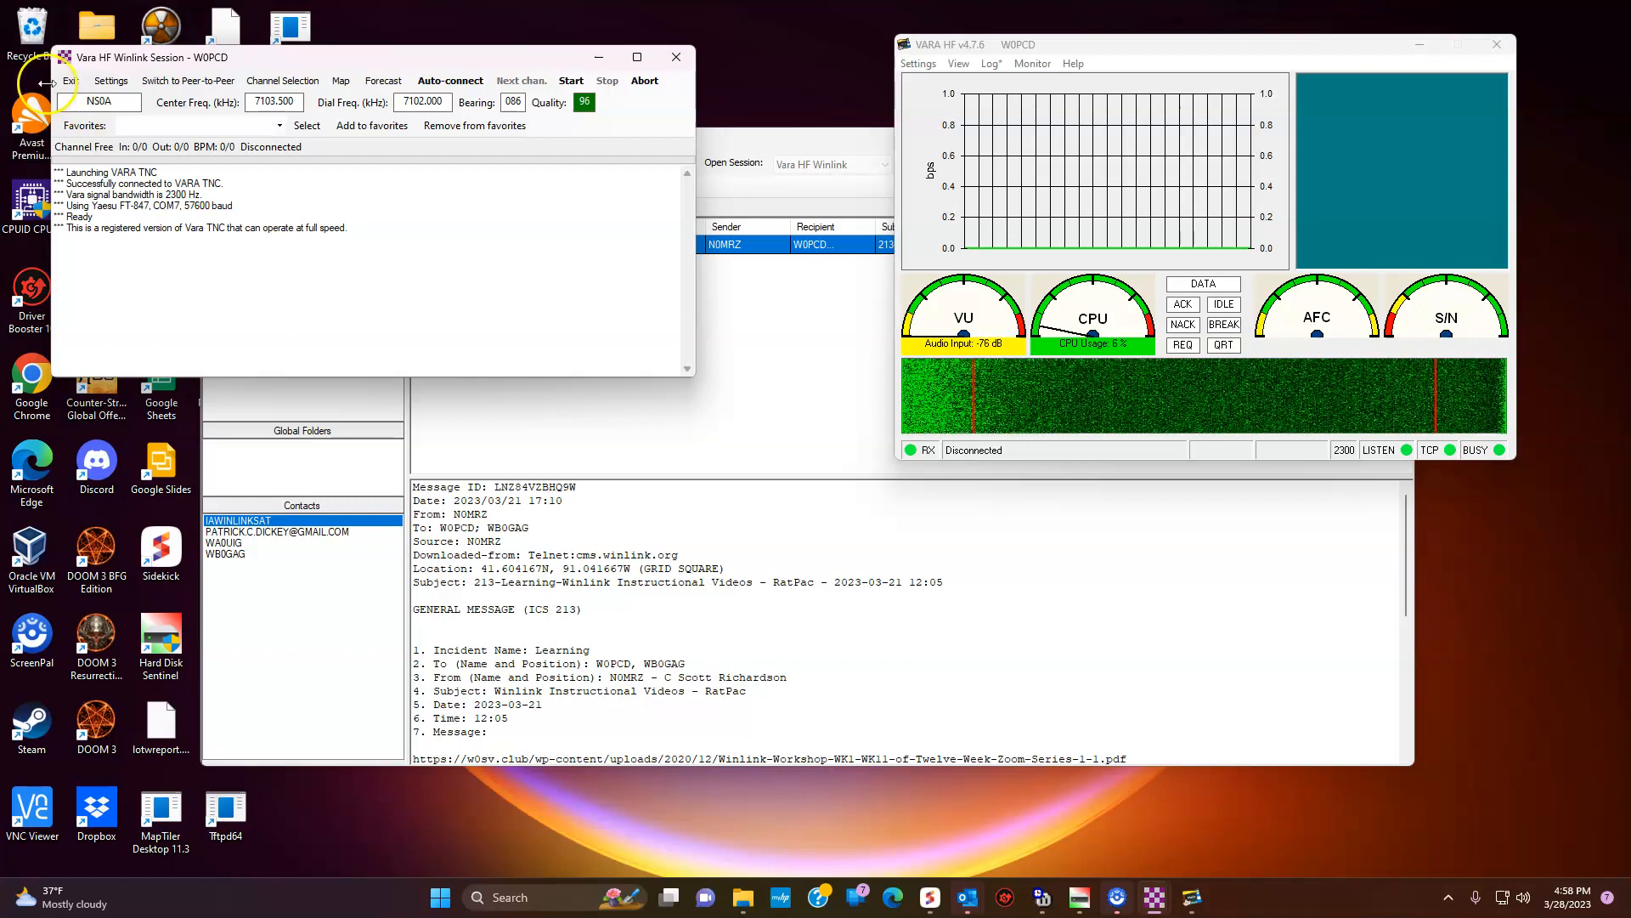
- Examine the radio model, control port and PTT port settings in the Vara HF radio setup, and close it without updating
{"action": "left_click", "coordinate": [111, 81]}
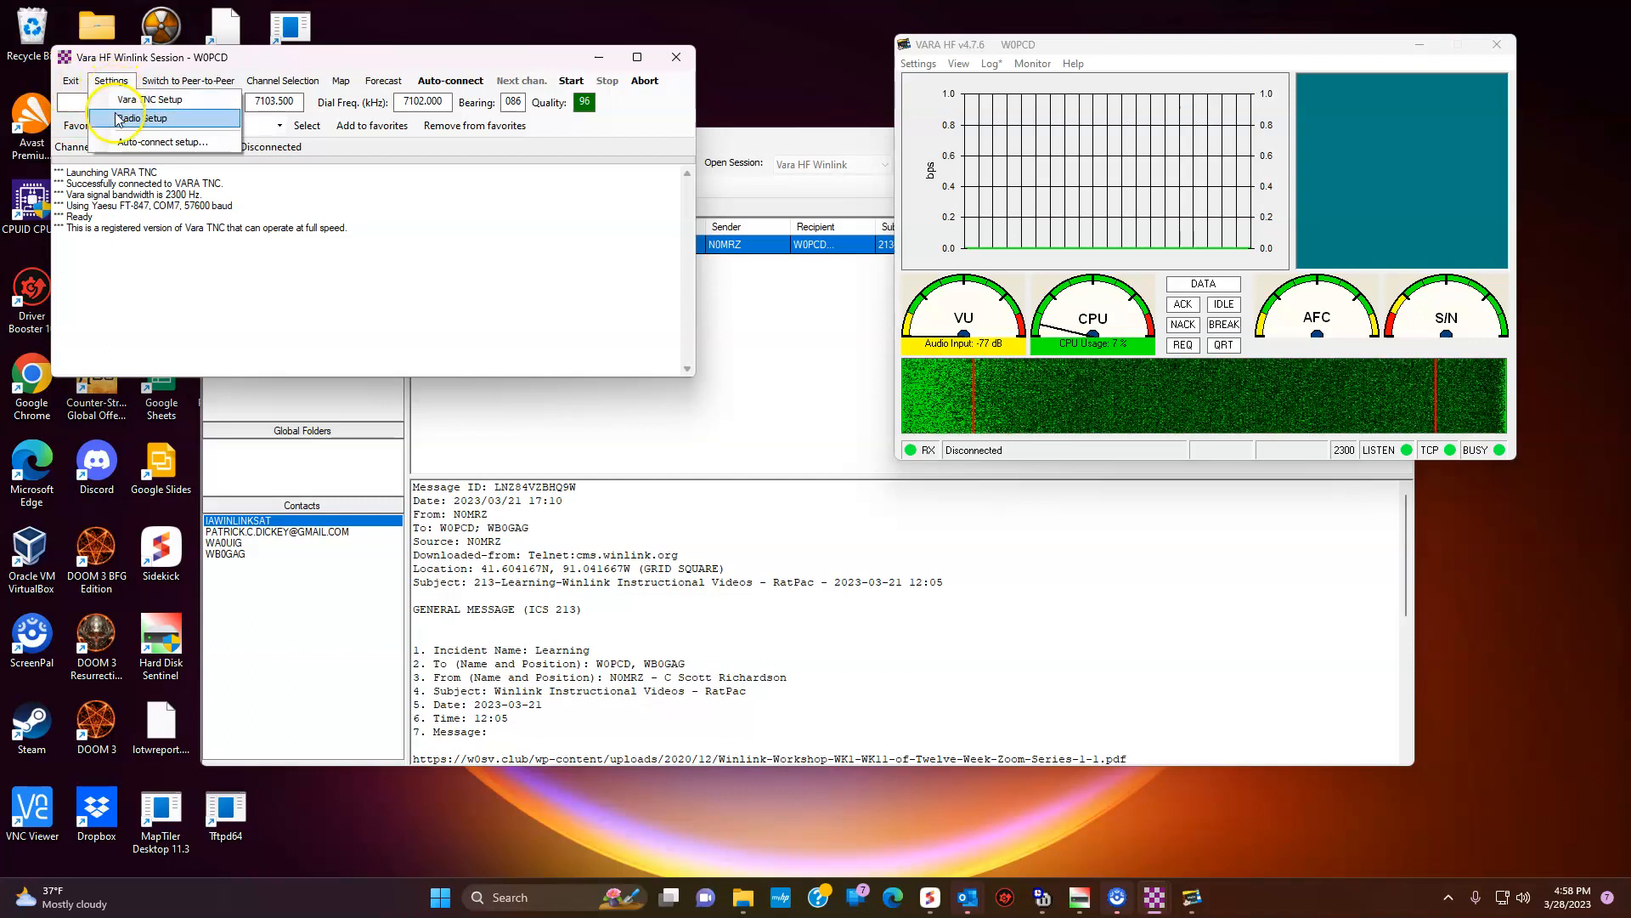
{"action": "left_click", "coordinate": [119, 119]}
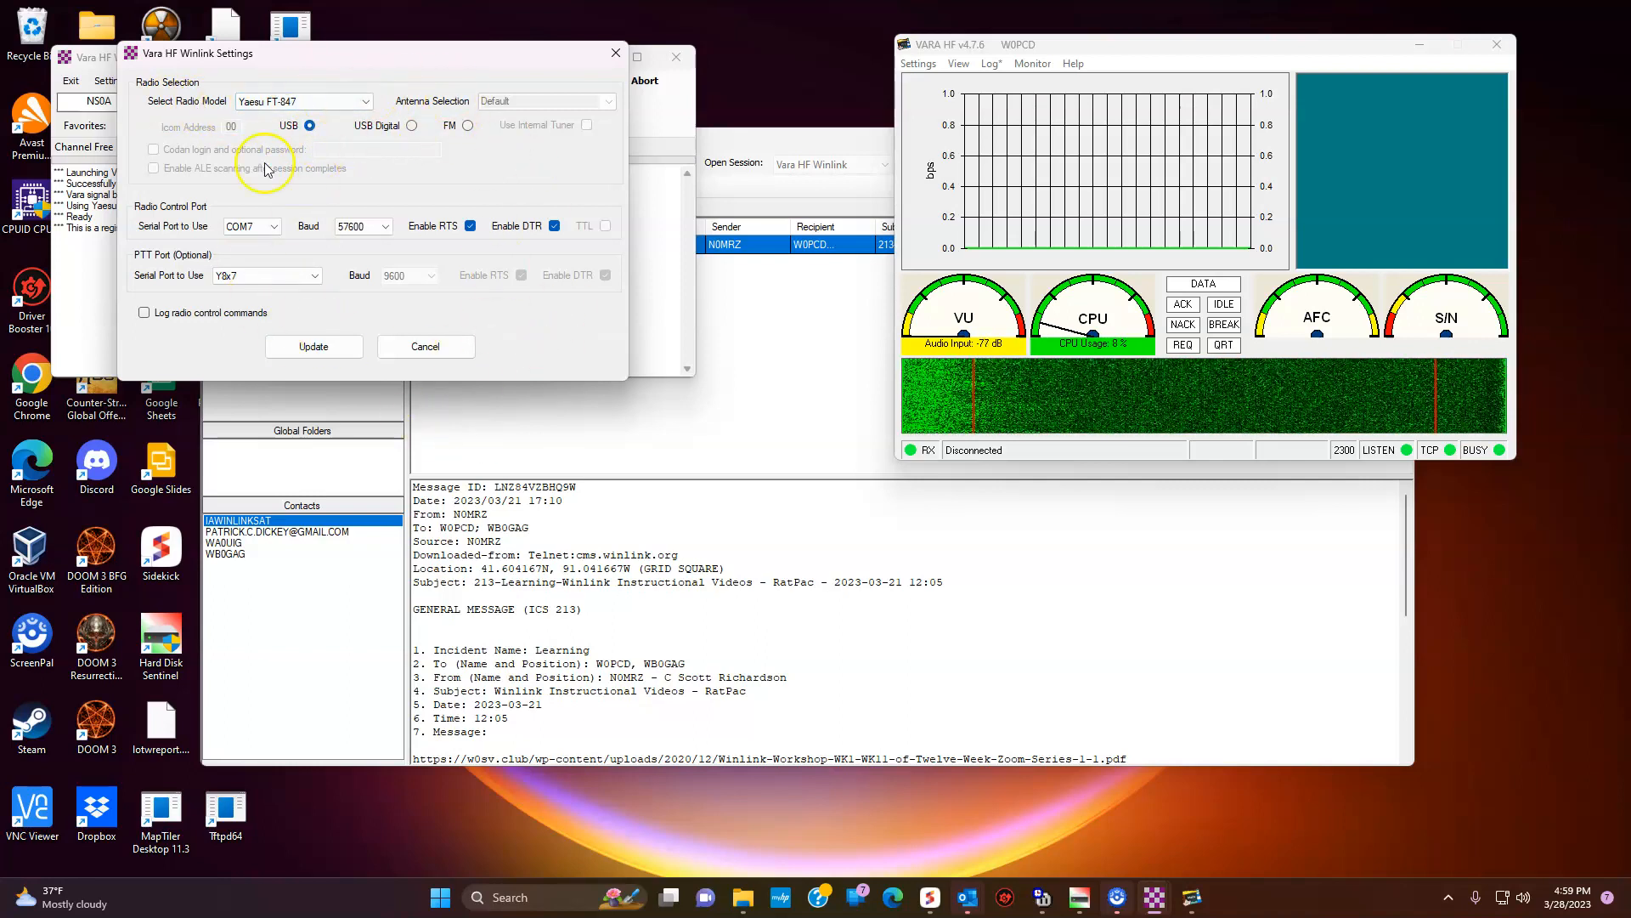
{"action": "left_click", "coordinate": [449, 352]}
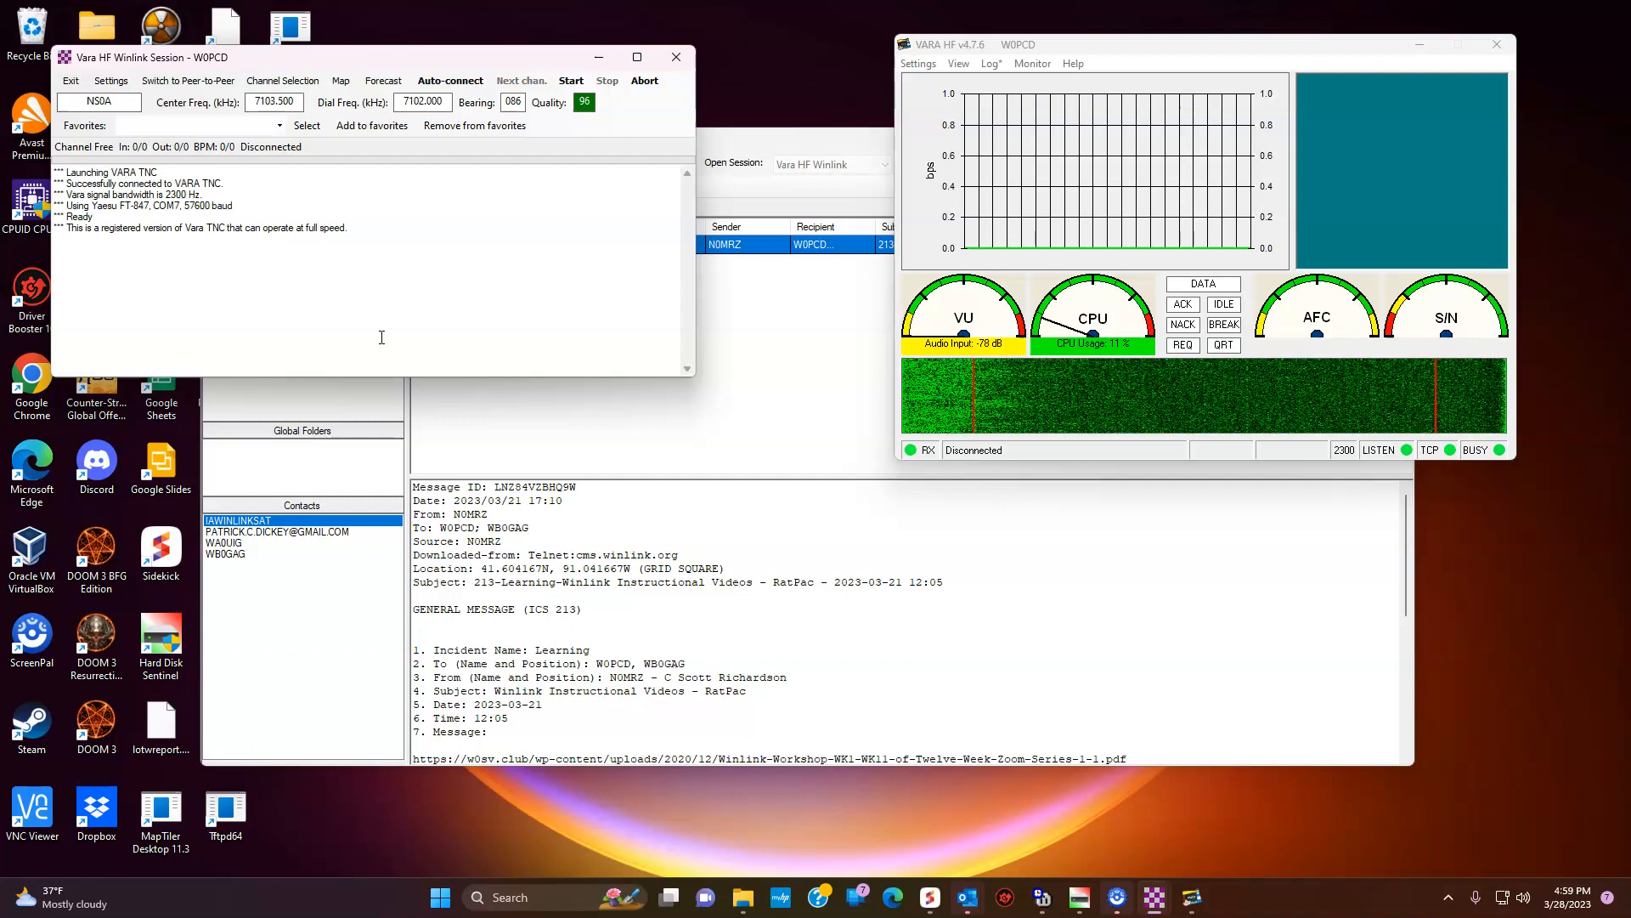
- Try to connect to NS0A over VARA HF, abort the connection, and close the Vara HF Winlink session
{"action": "left_click", "coordinate": [569, 82]}
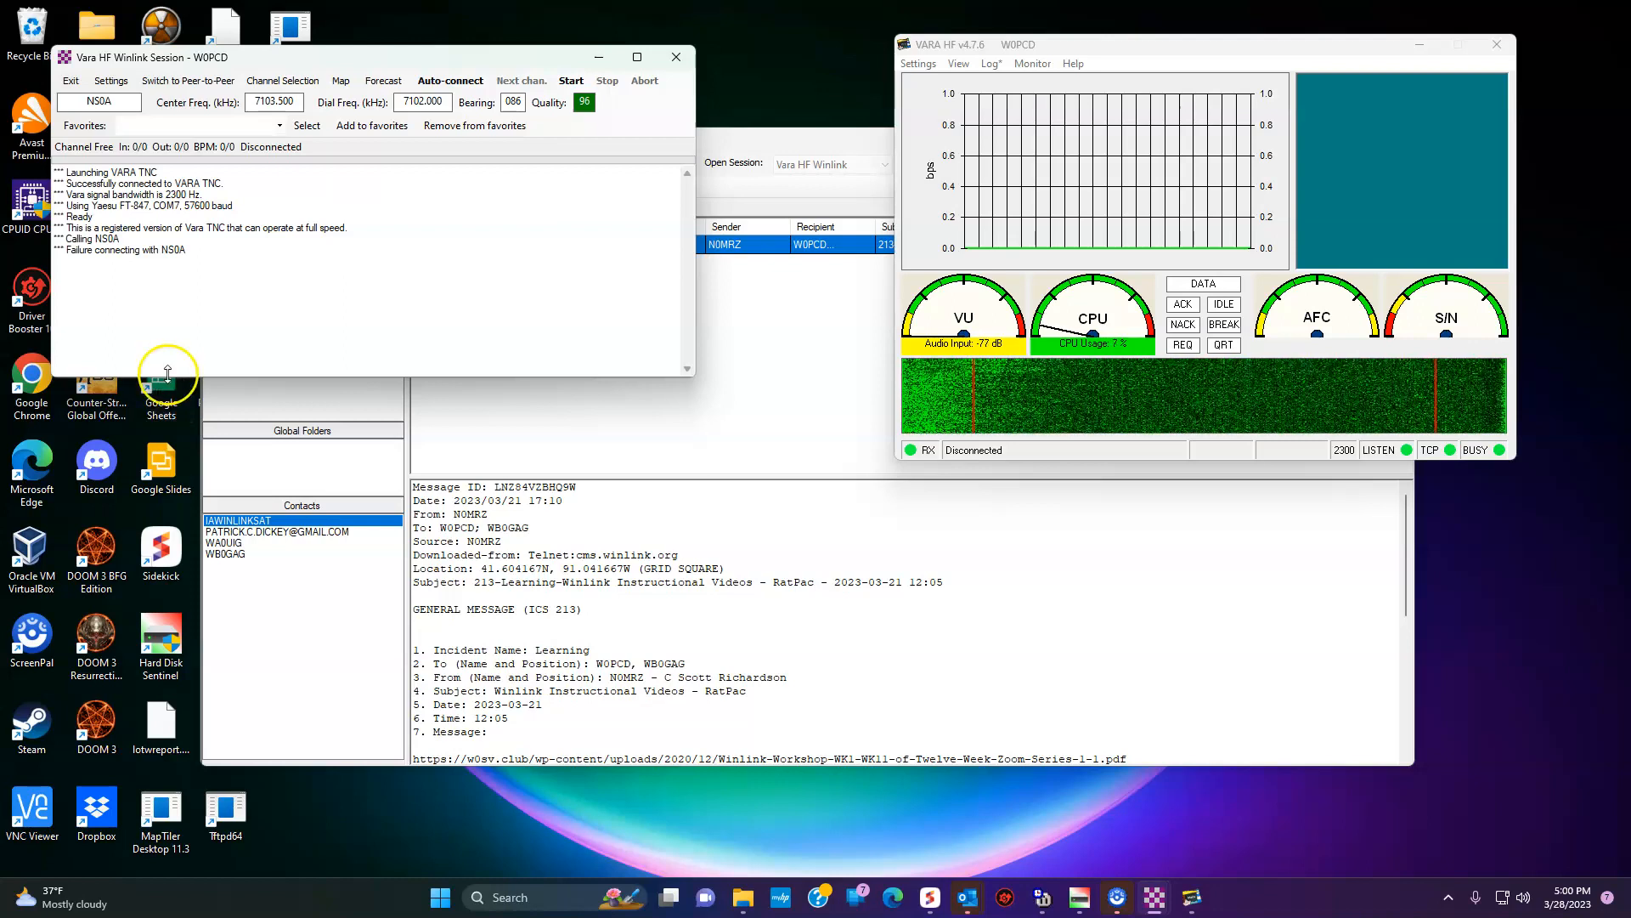
{"action": "left_click", "coordinate": [645, 82]}
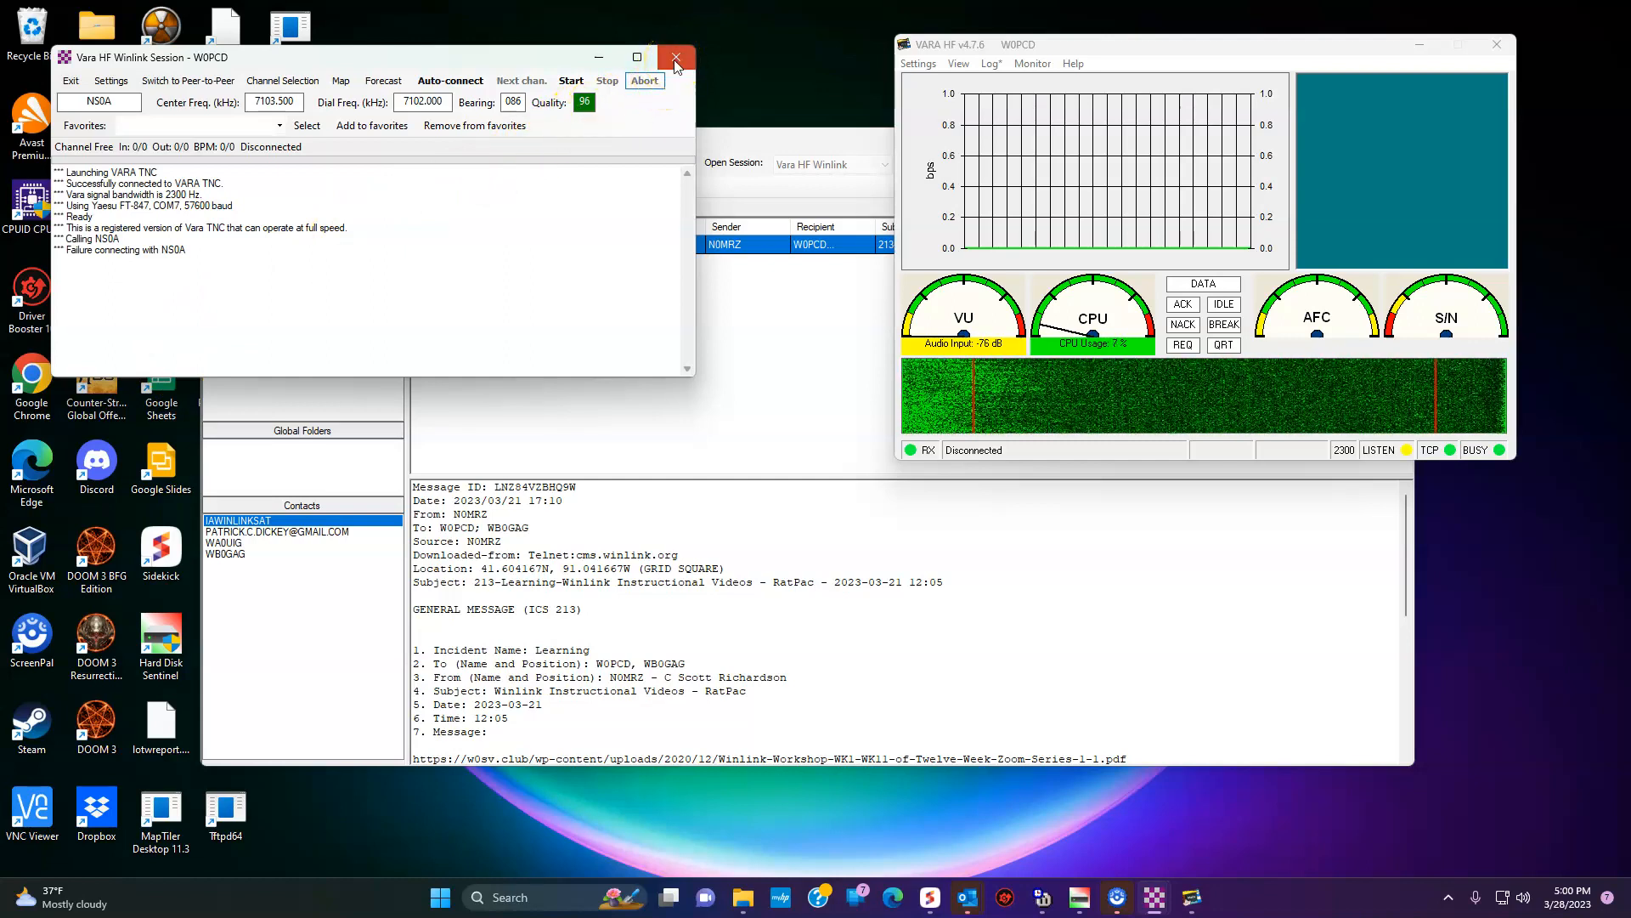
{"action": "left_click", "coordinate": [676, 61]}
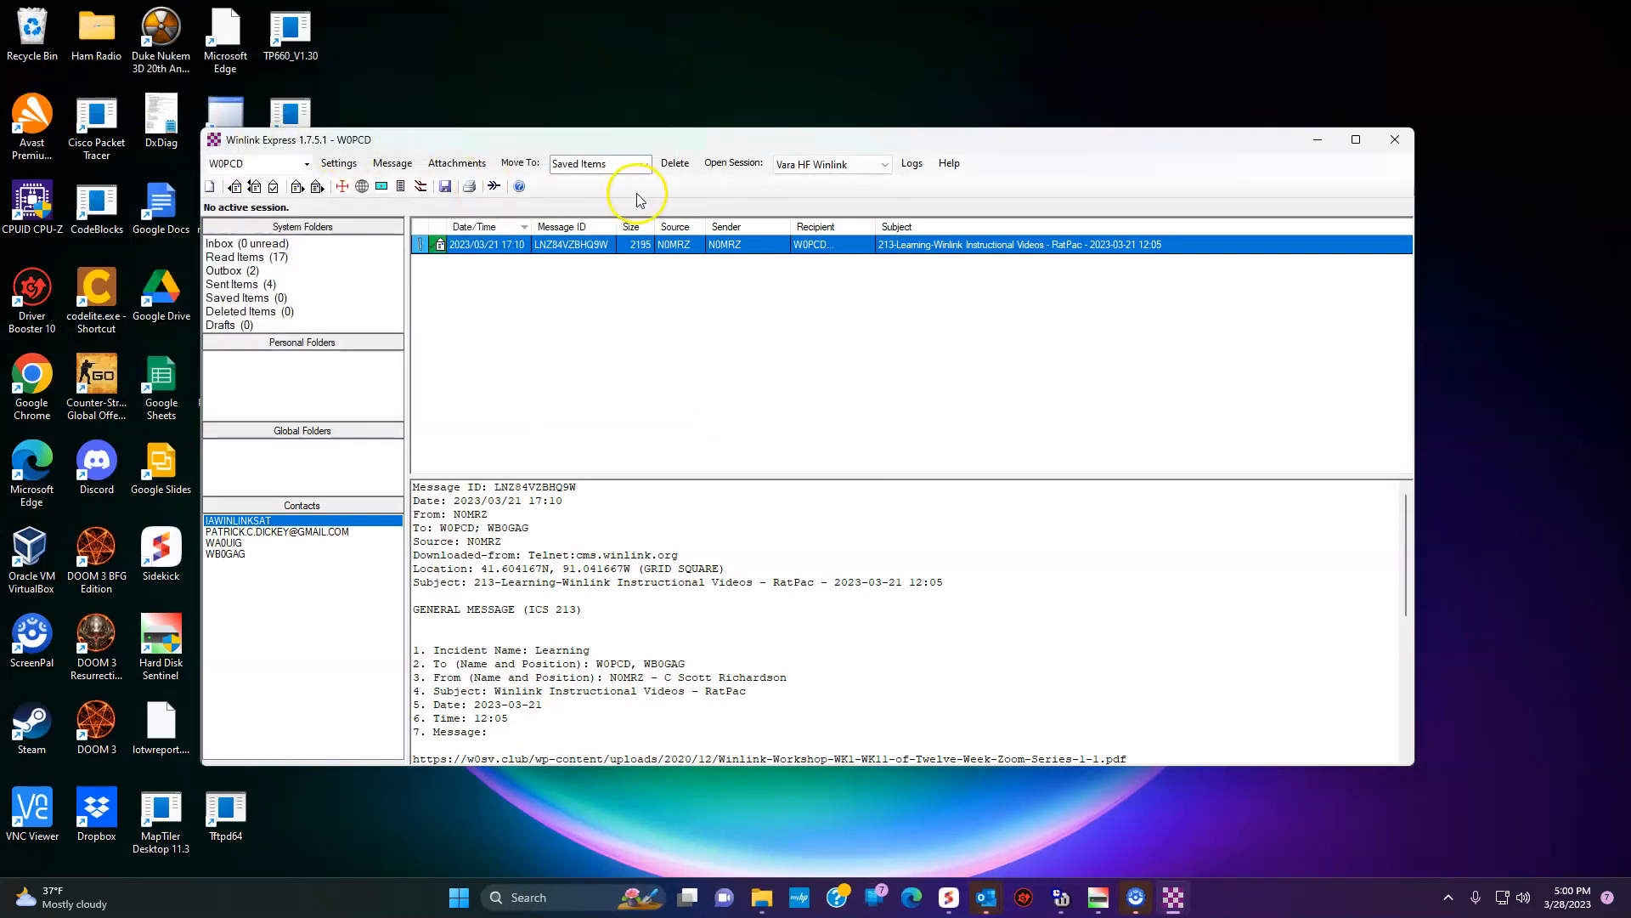
- Set the session type to Packet Winlink and open the session together with its sound modem
{"action": "left_click", "coordinate": [888, 166]}
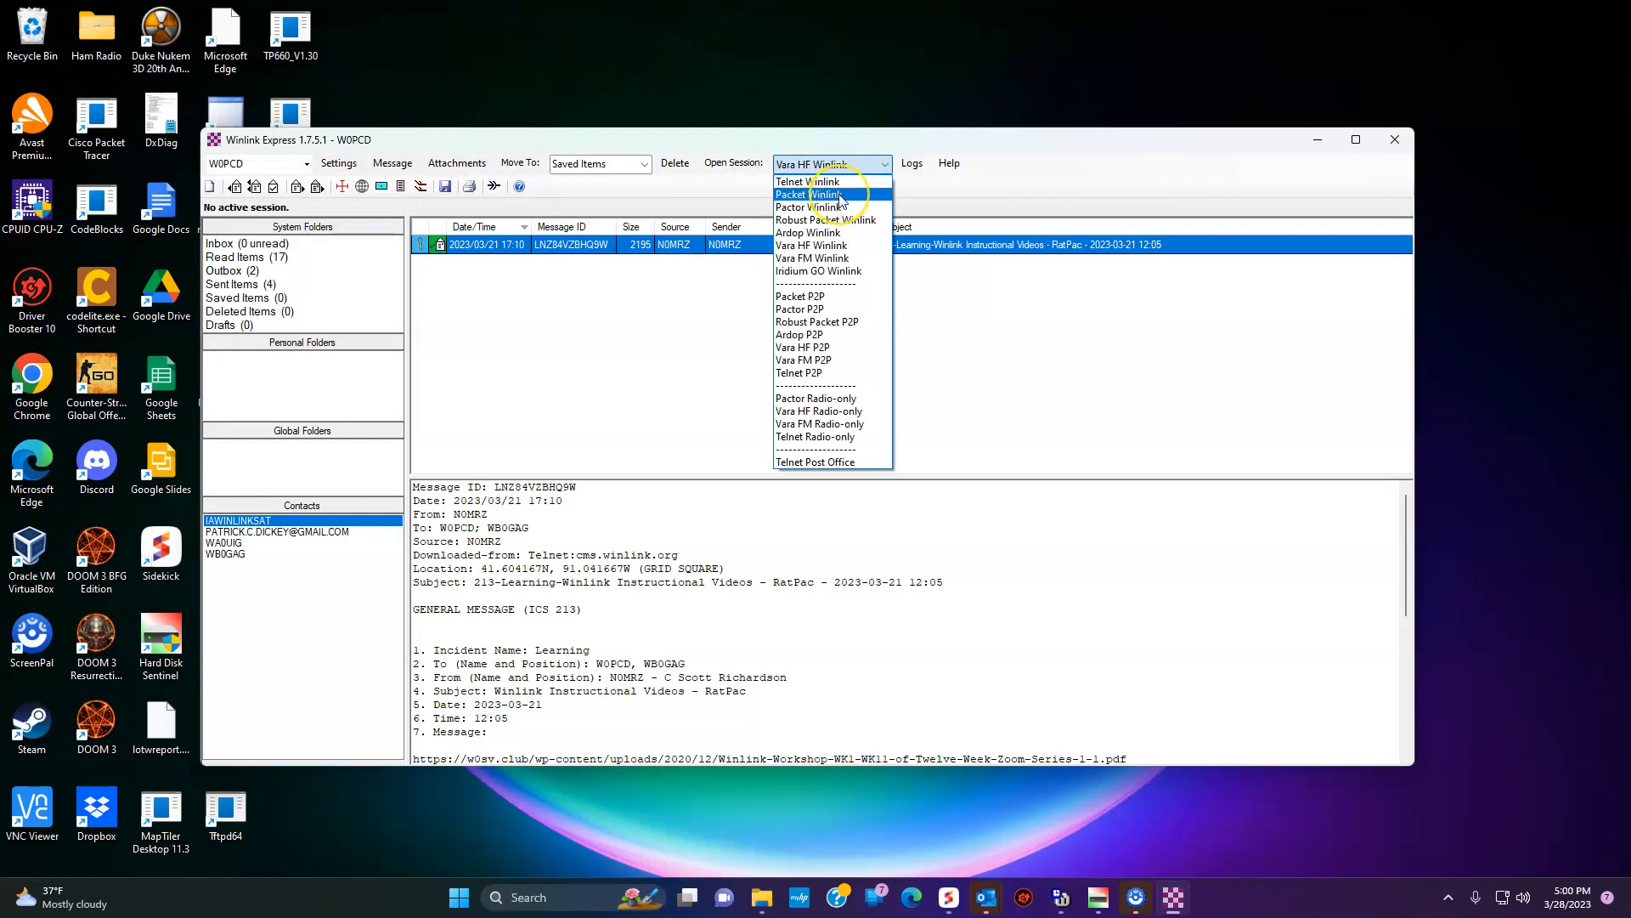
{"action": "left_click", "coordinate": [841, 196]}
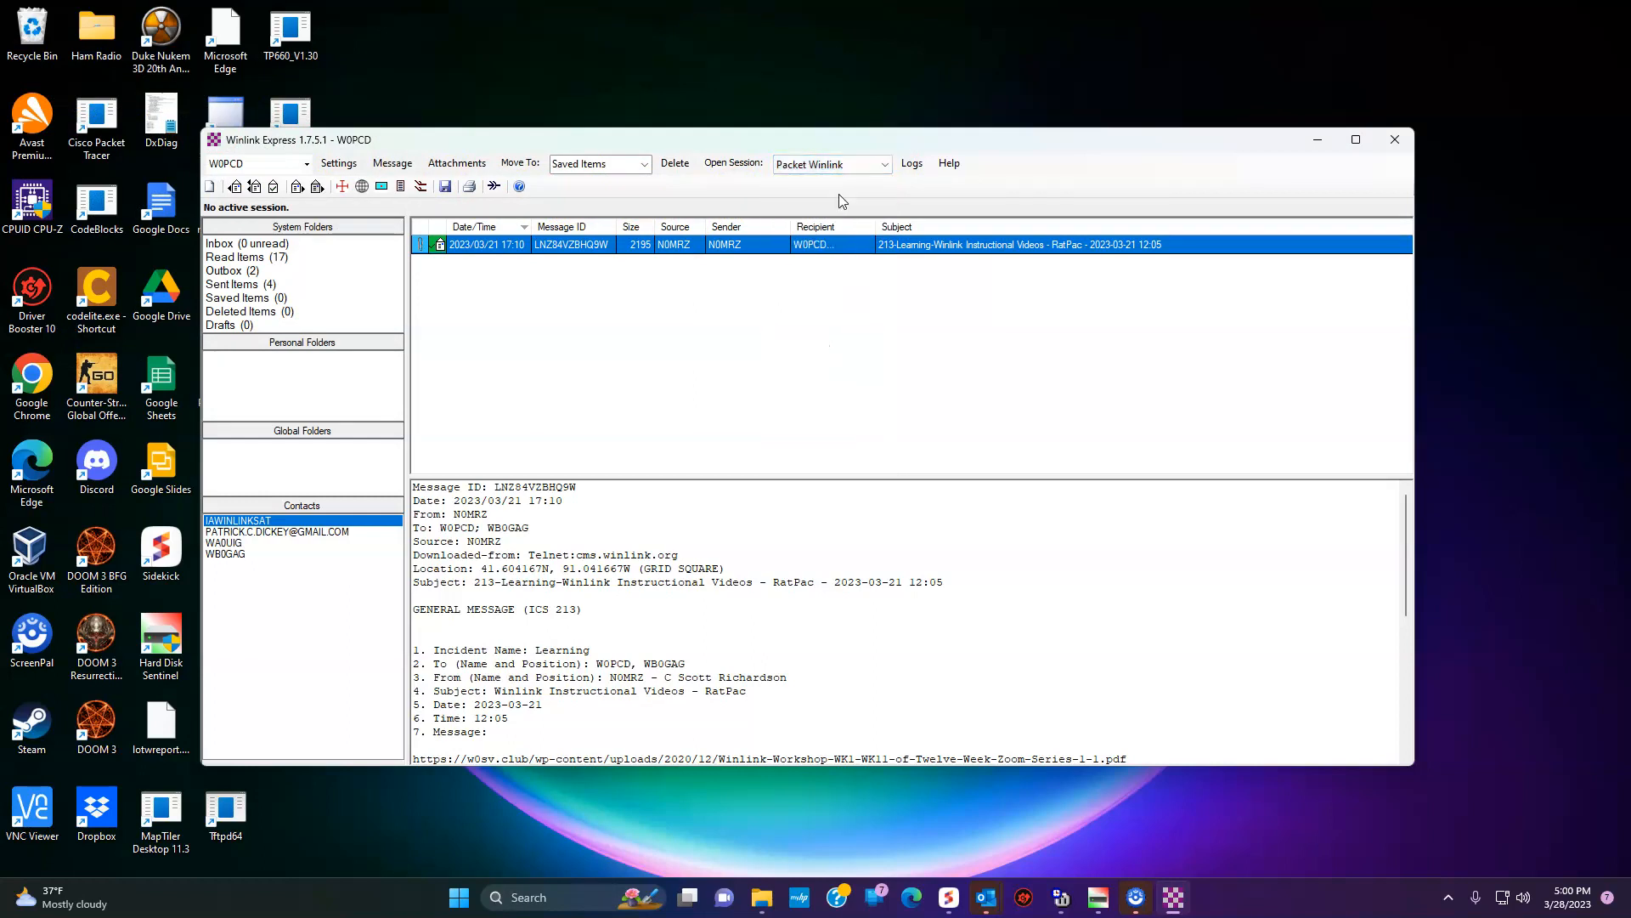
{"action": "left_click", "coordinate": [739, 163]}
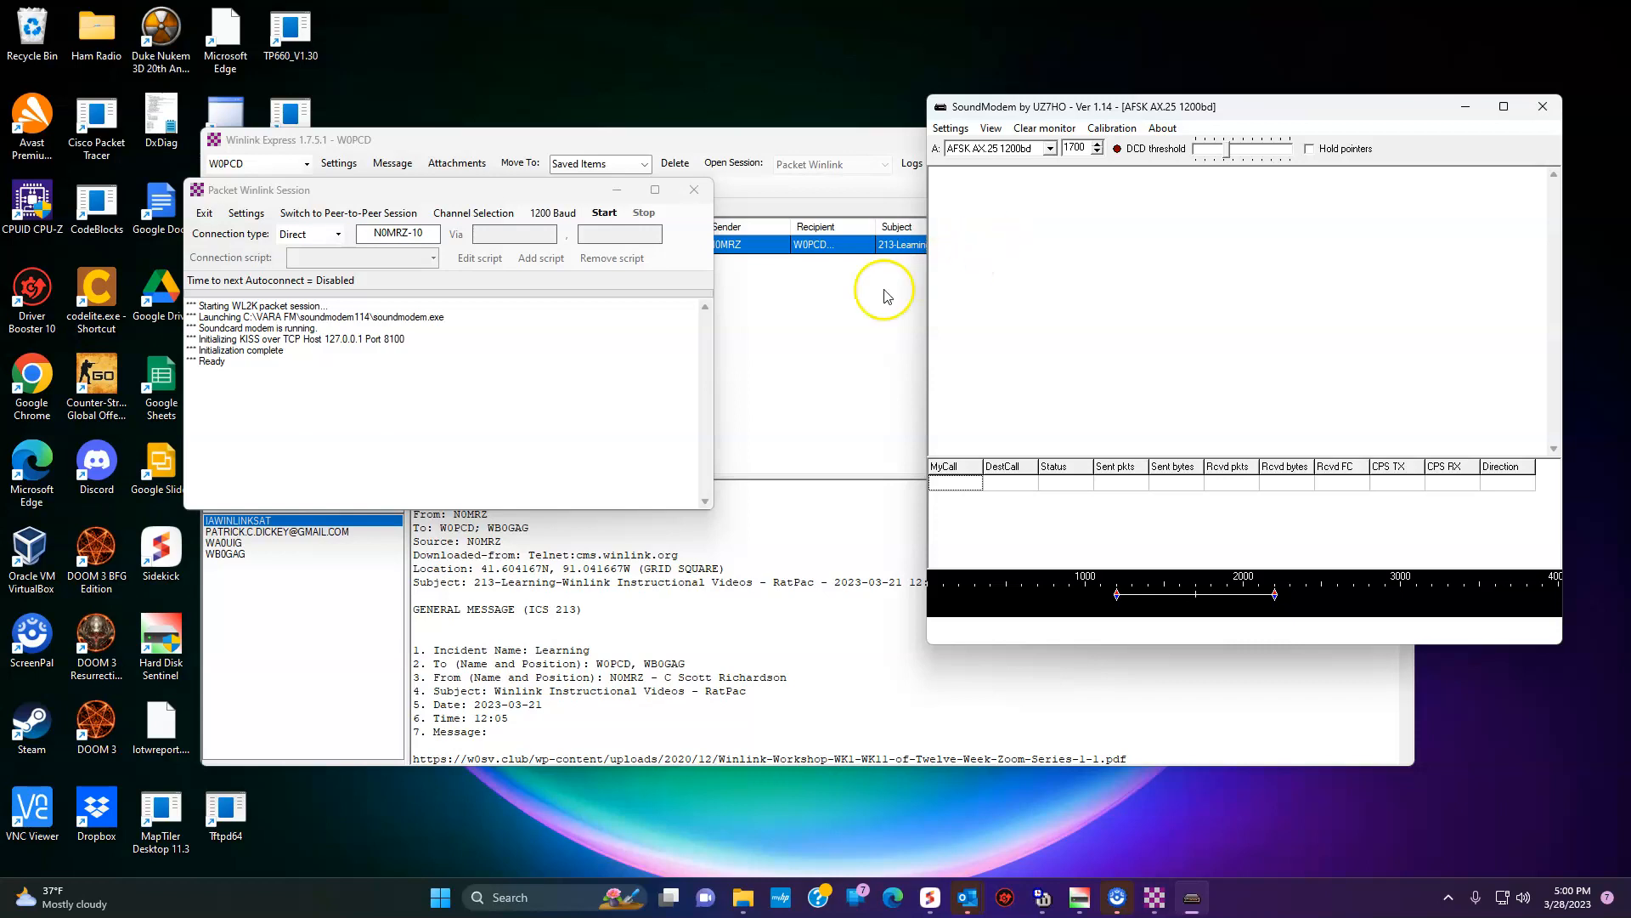
- Examine the TNC connection, sound modem path and 1200 baud parameters in the Packet Winlink setup, and close it without updating
{"action": "left_click", "coordinate": [245, 213]}
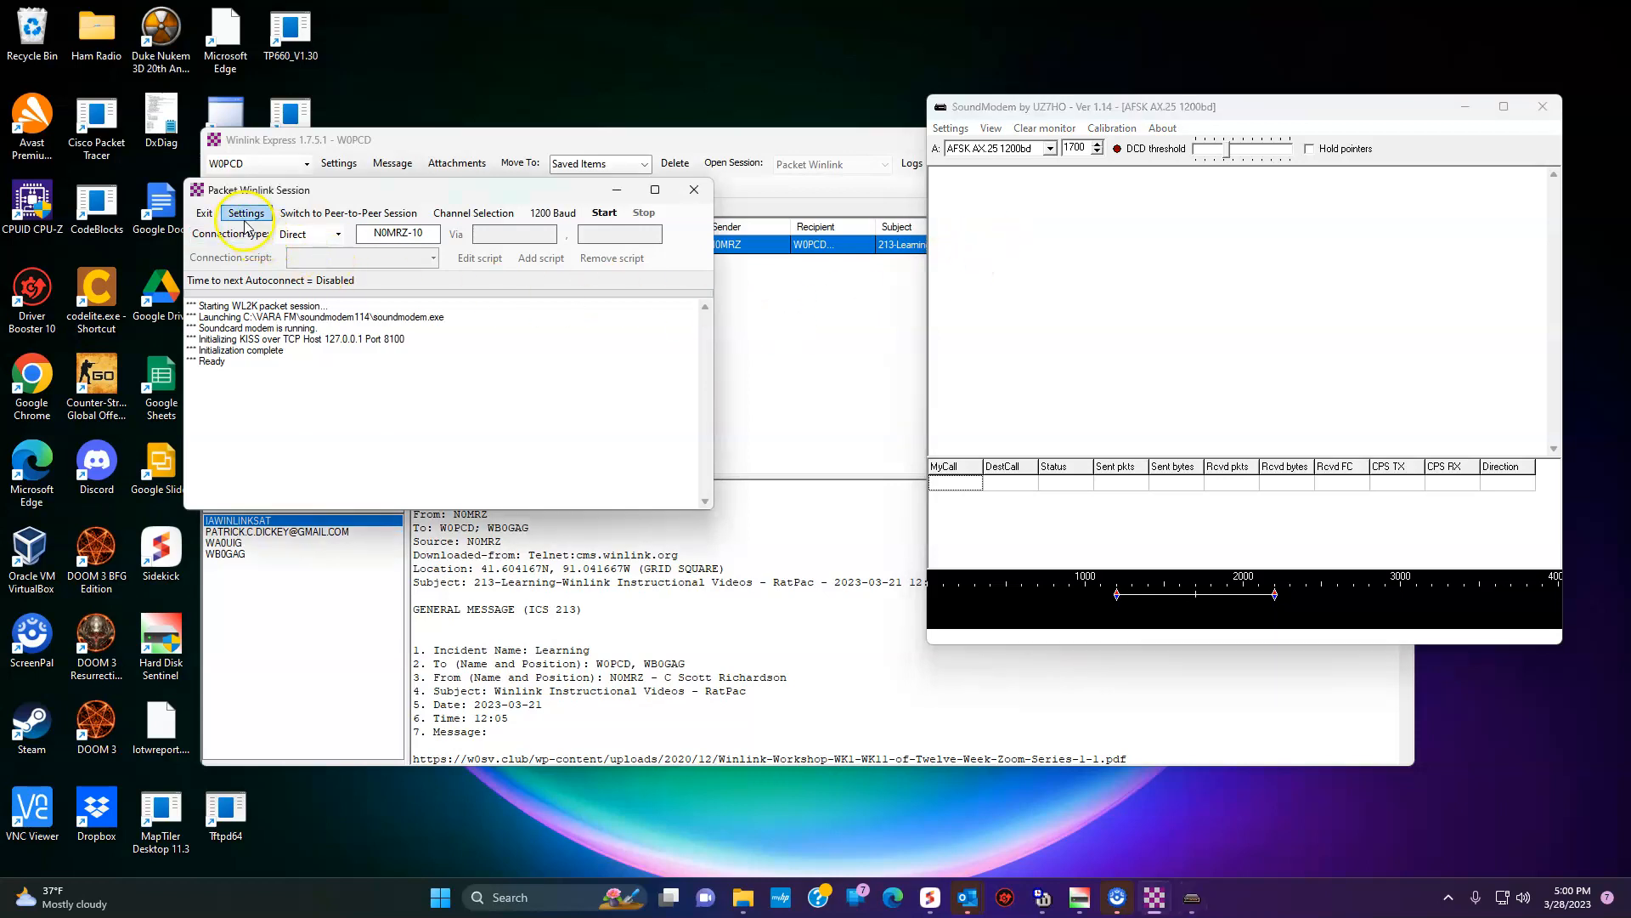
{"action": "left_click", "coordinate": [239, 224]}
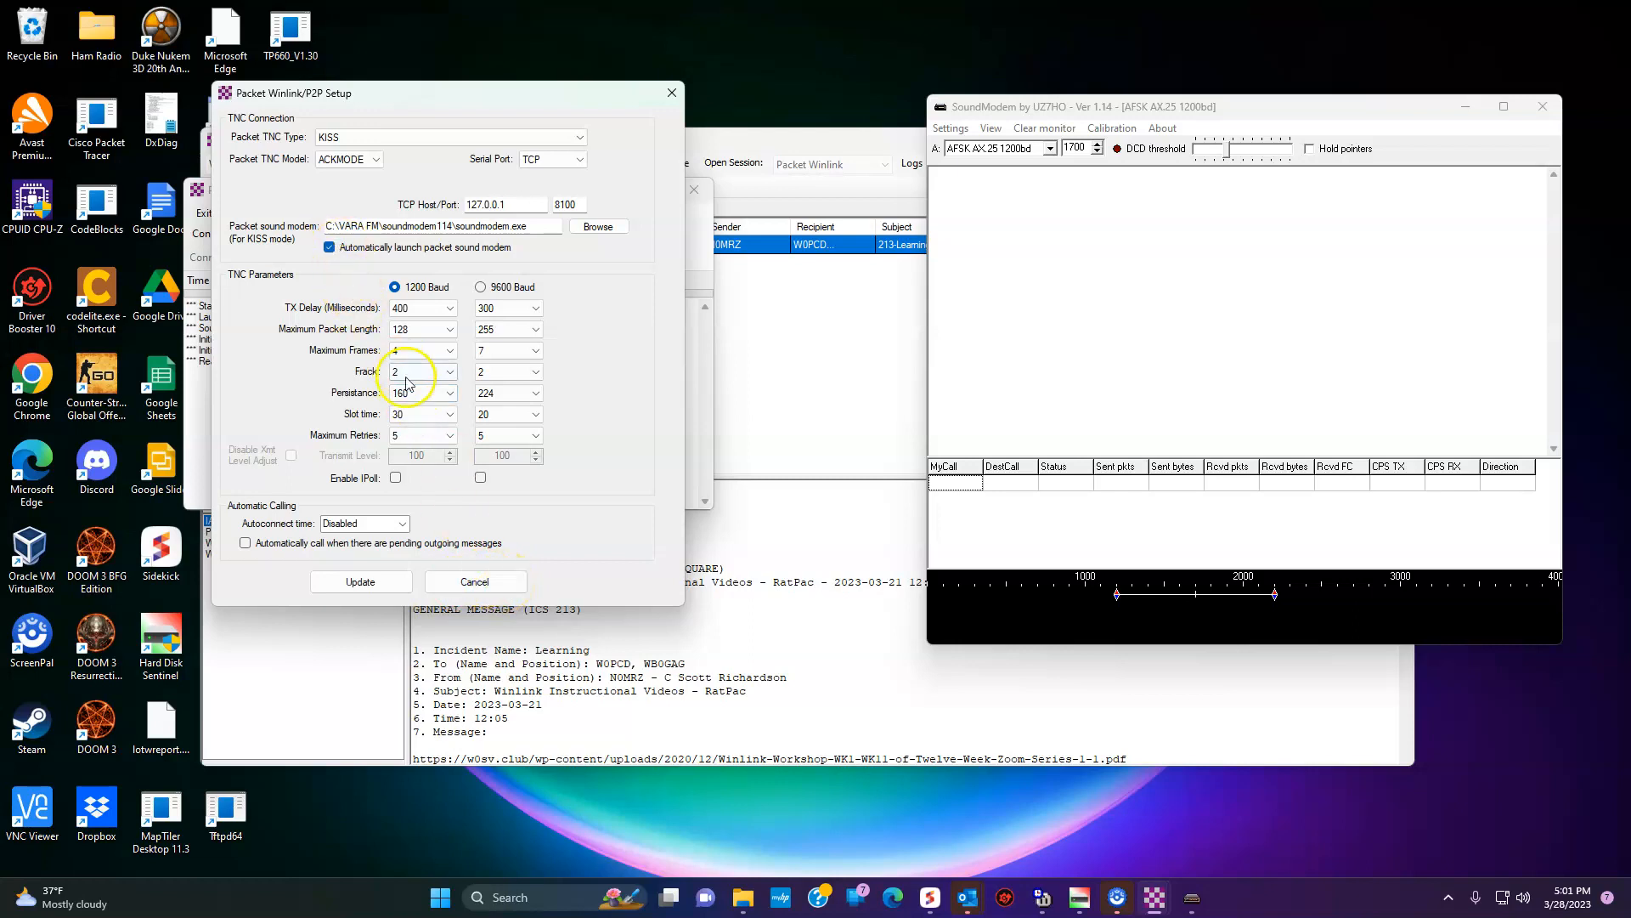
{"action": "left_click", "coordinate": [485, 587]}
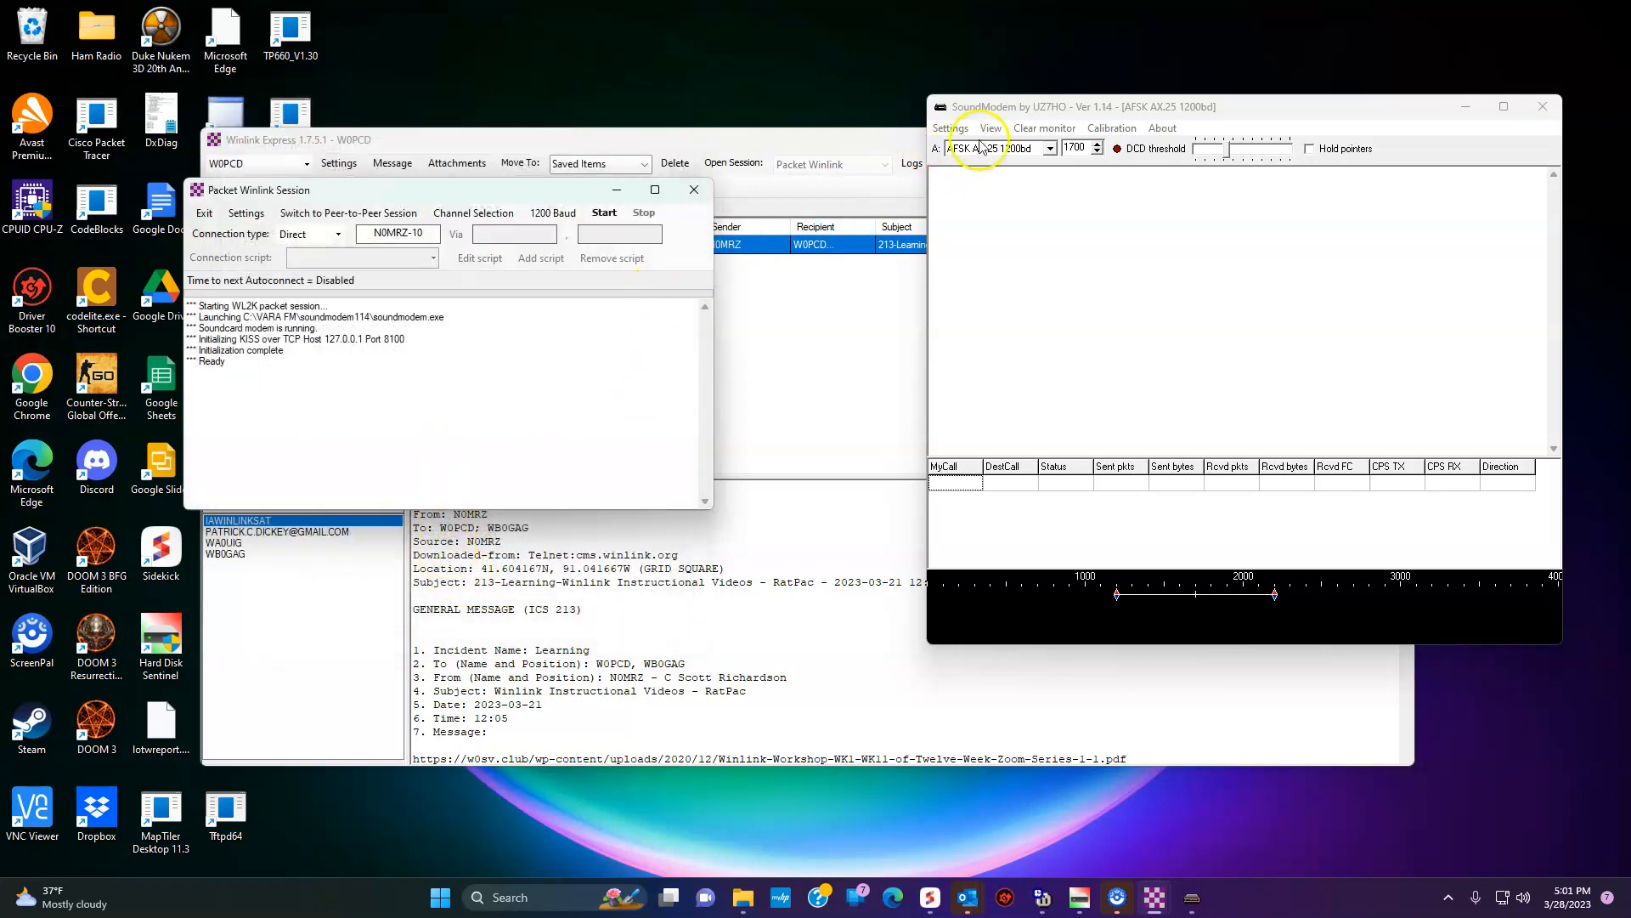
- Open SoundModem's device settings to examine the sound card, server ports and PTT port
{"action": "left_click", "coordinate": [945, 129]}
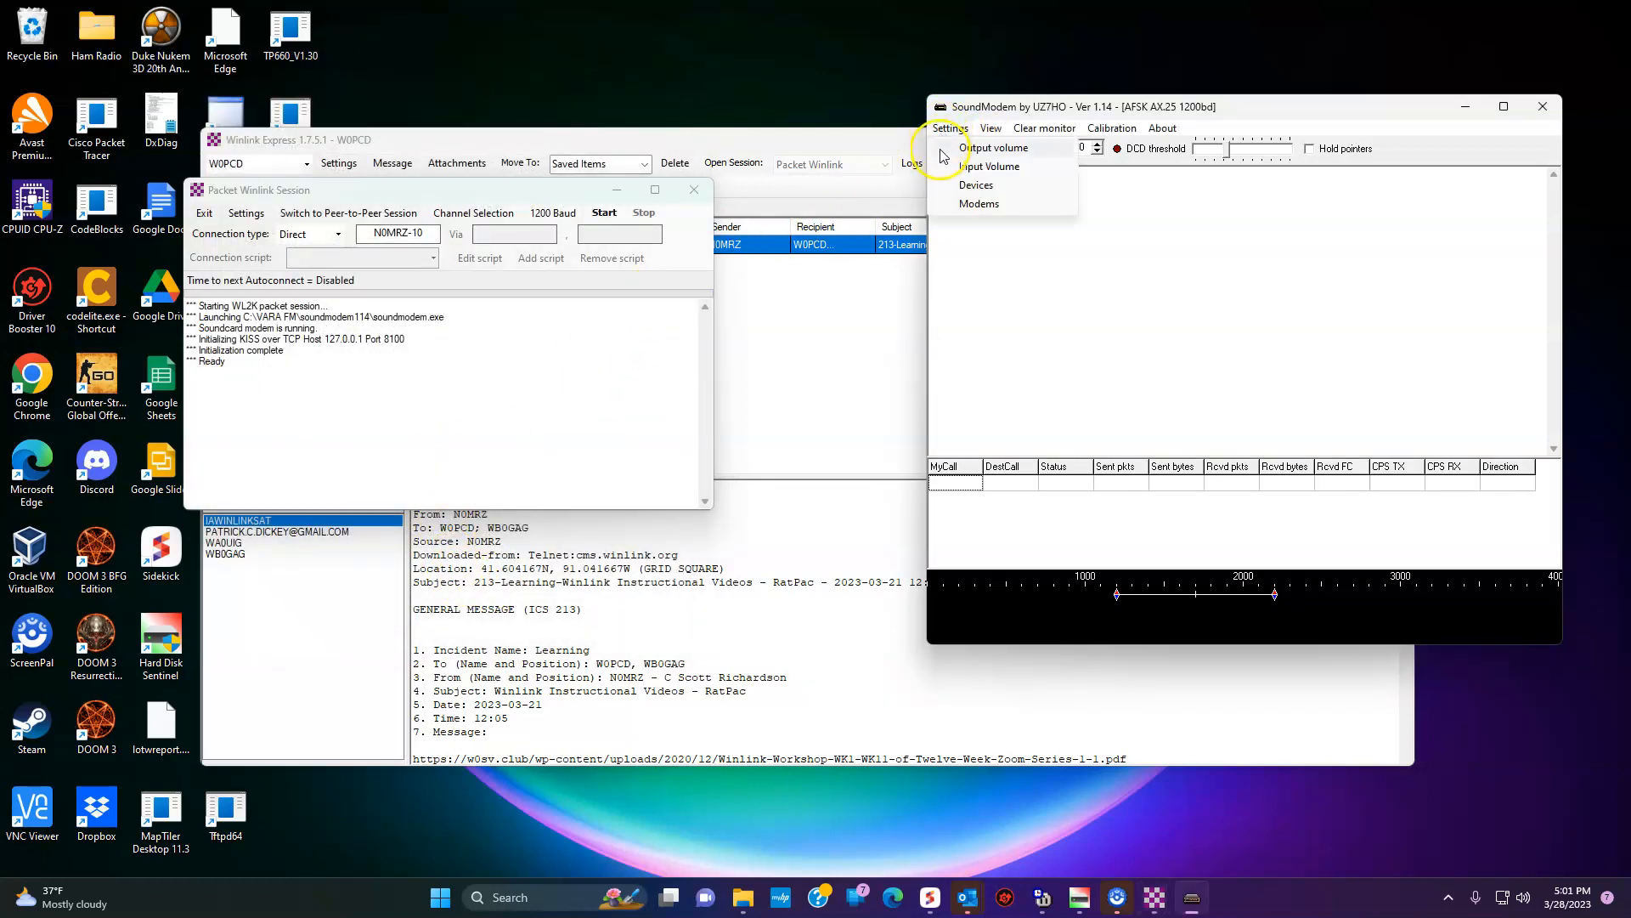
{"action": "left_click", "coordinate": [975, 184]}
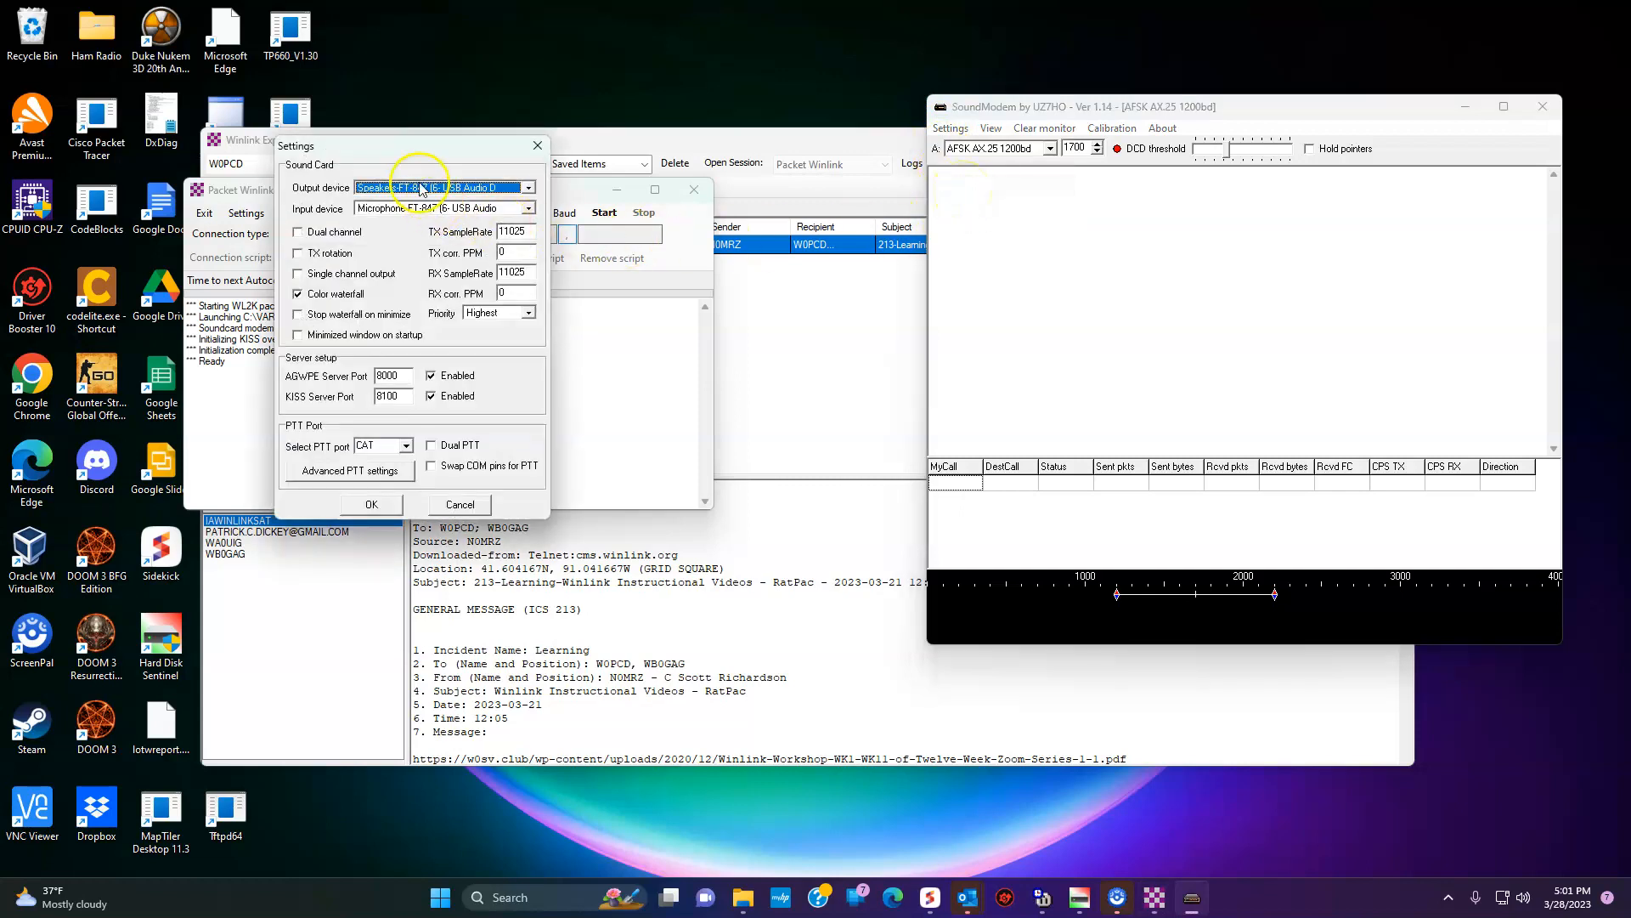